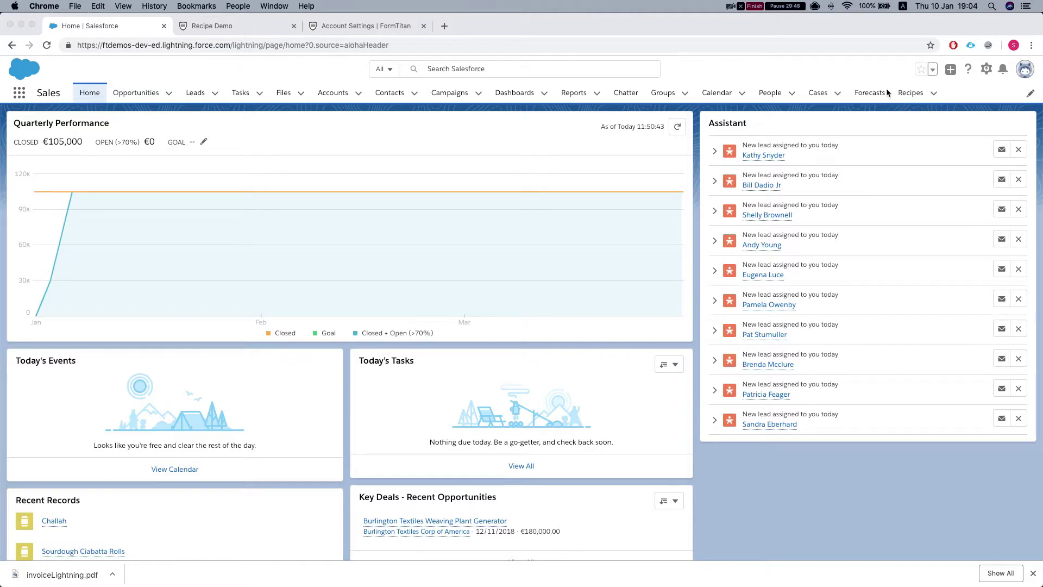
Open the Challah record from the Recipes tab's Recently Viewed list.
left_click(911, 92)
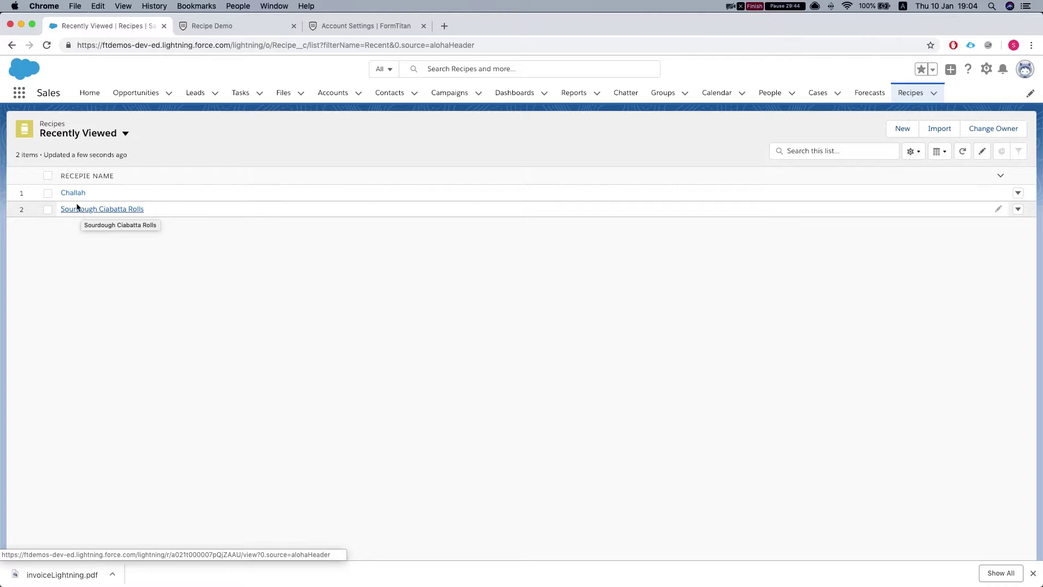
left_click(74, 194)
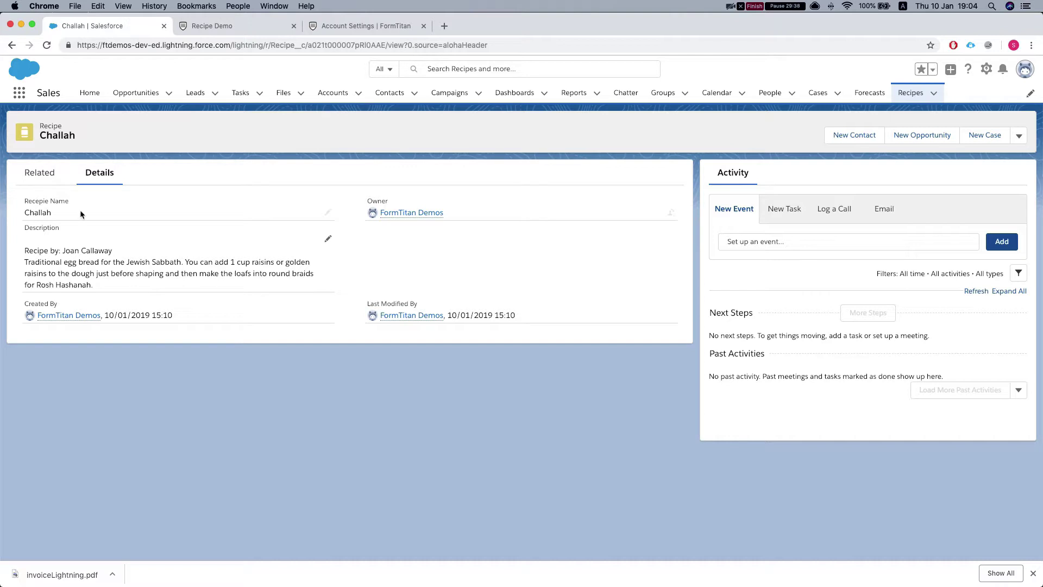
Check Challah's empty Notes & Attachments, Steps and Ingredients related lists, then return to Details.
left_click(51, 187)
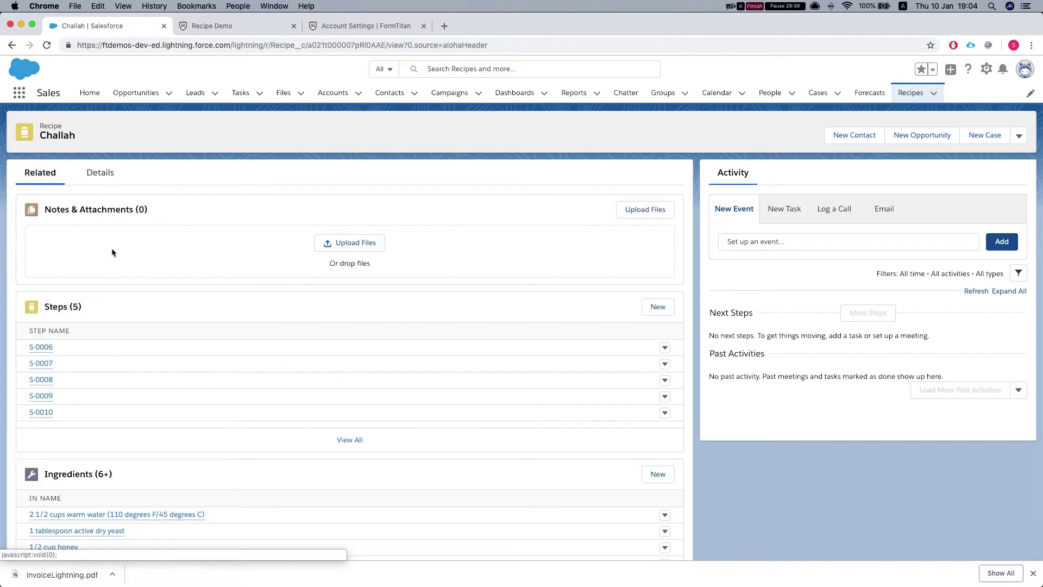
scroll(83, 271, "down", 3)
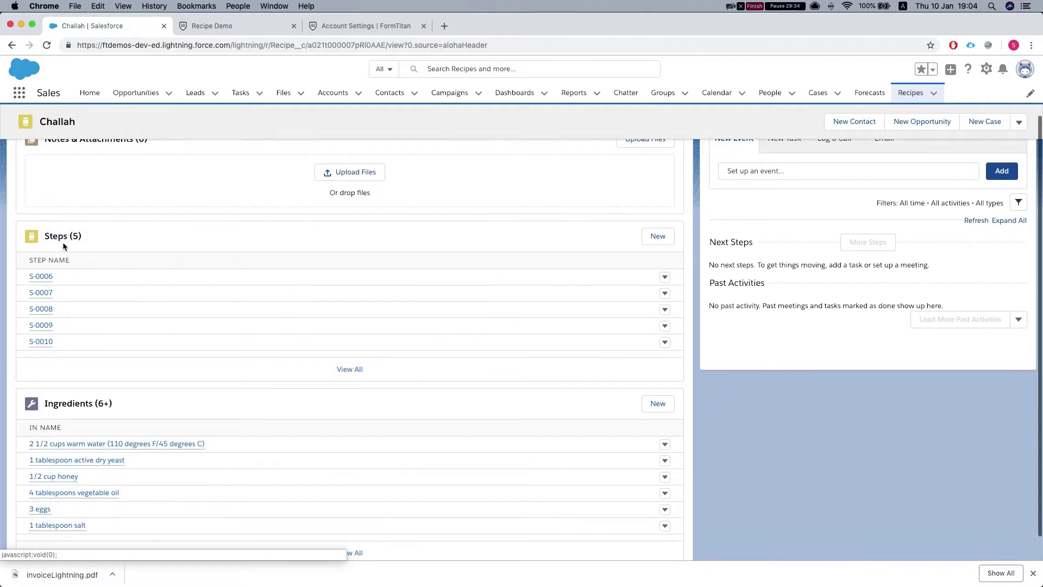
scroll(60, 320, "down", 1)
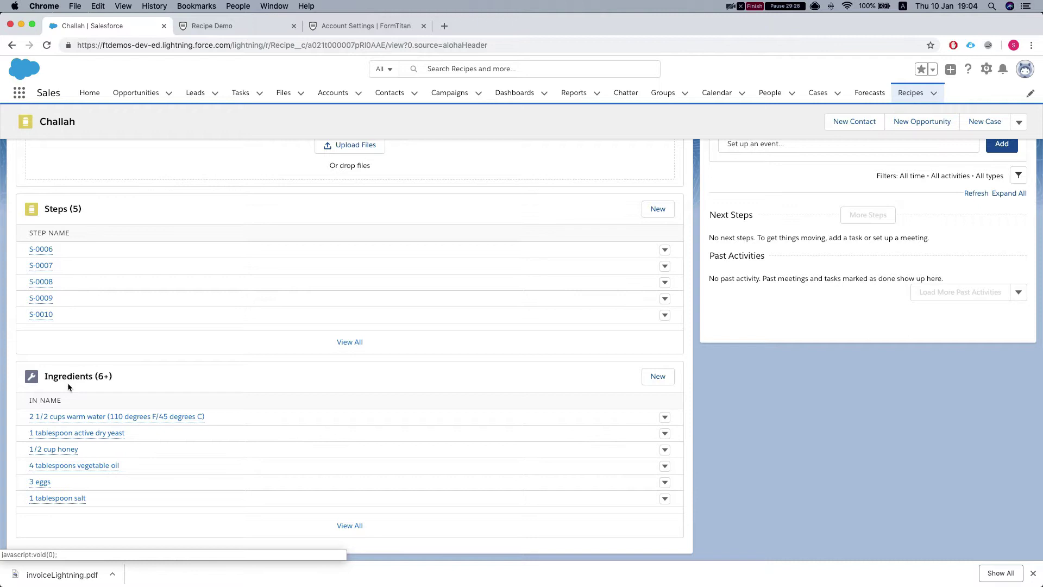
scroll(76, 383, "up", 2)
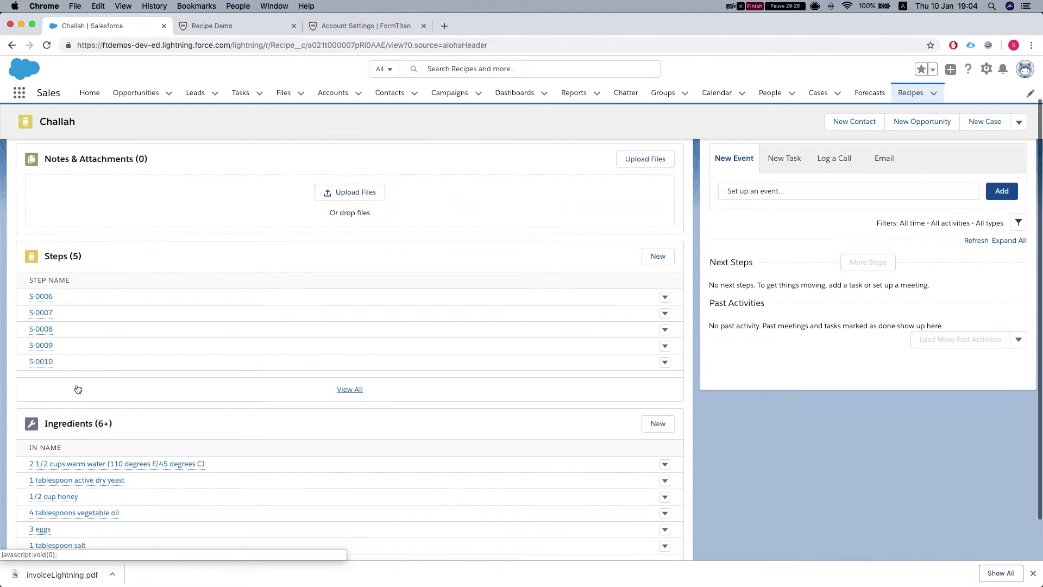
scroll(128, 224, "up", 3)
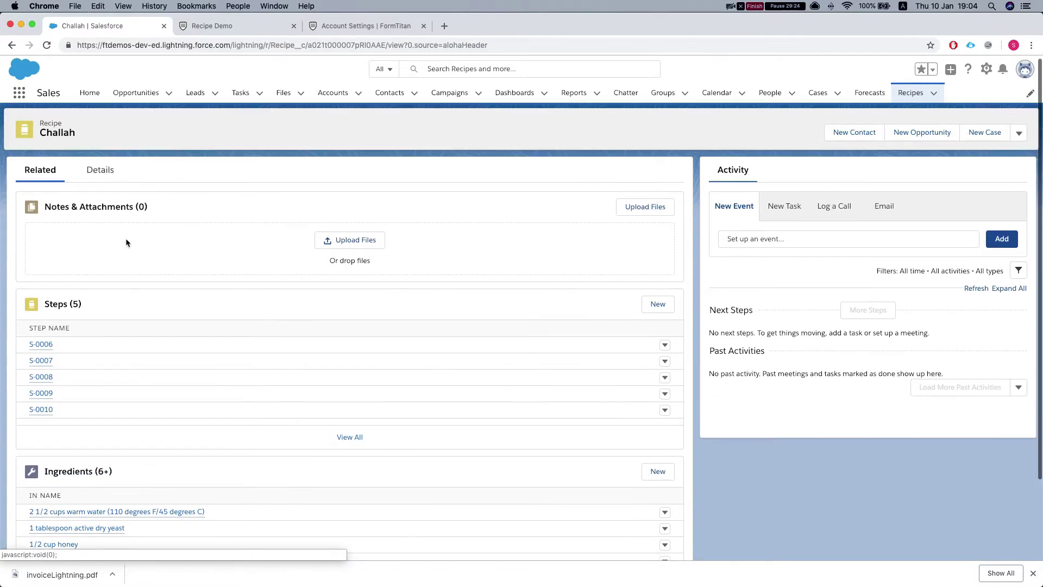
scroll(101, 239, "down", 2)
scroll(98, 248, "up", 3)
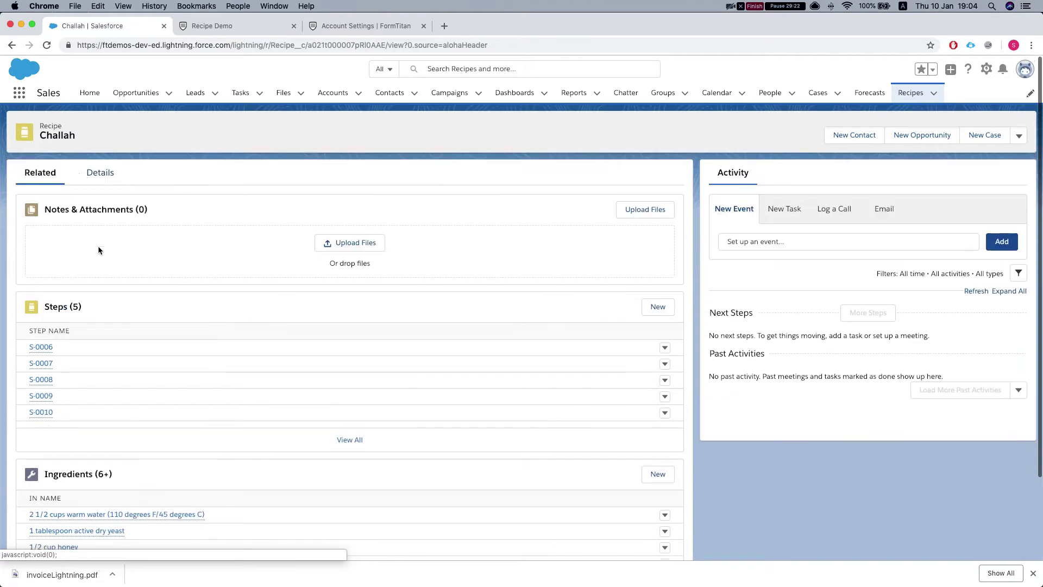
scroll(106, 314, "down", 3)
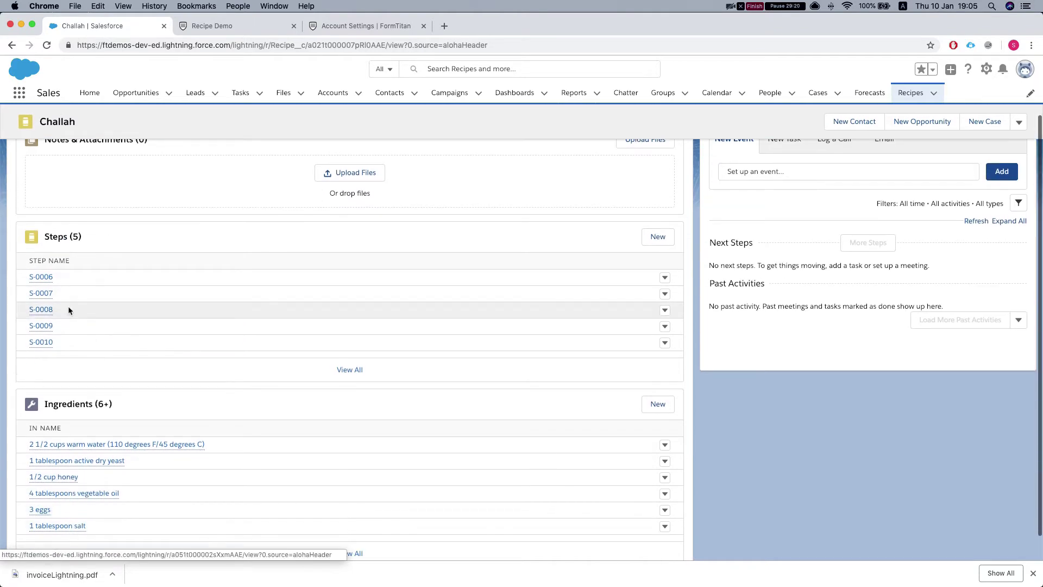
scroll(43, 381, "down", 1)
scroll(43, 326, "up", 3)
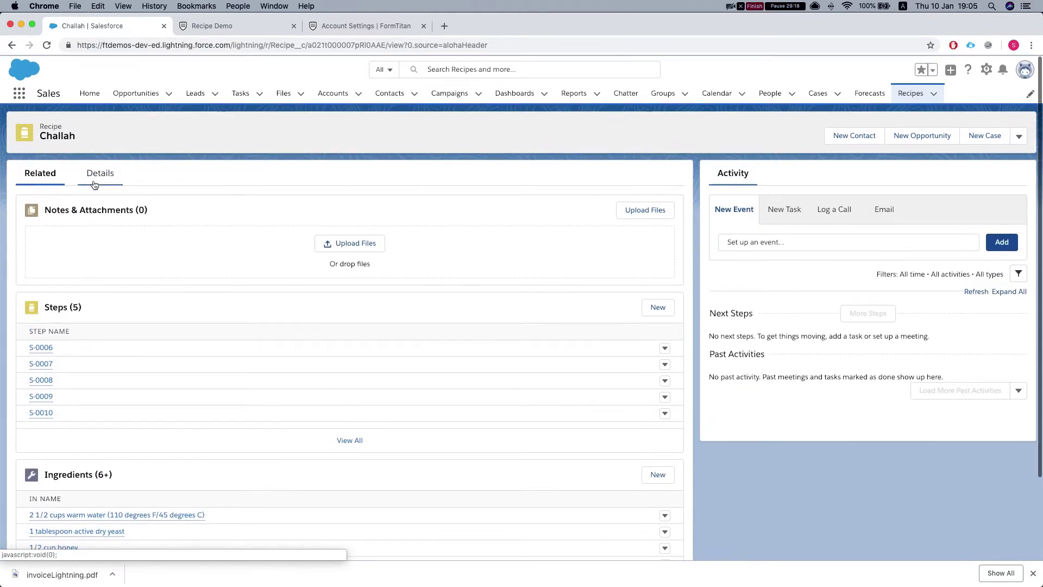
left_click(99, 172)
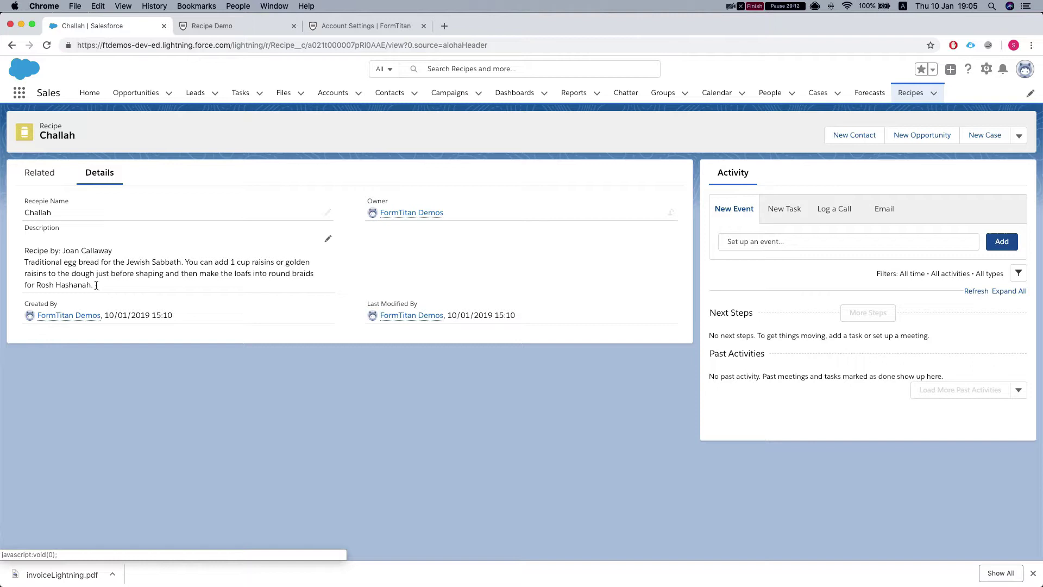
In the Recipe Demo form editor, inspect the hidden recipeId field's settings.
left_click(223, 27)
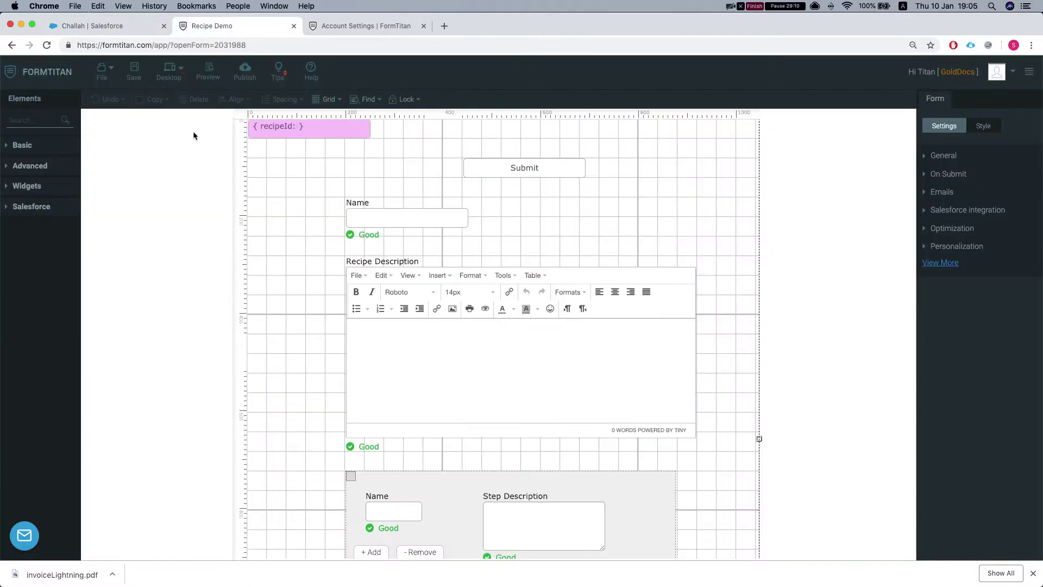
scroll(201, 154, "down", 2)
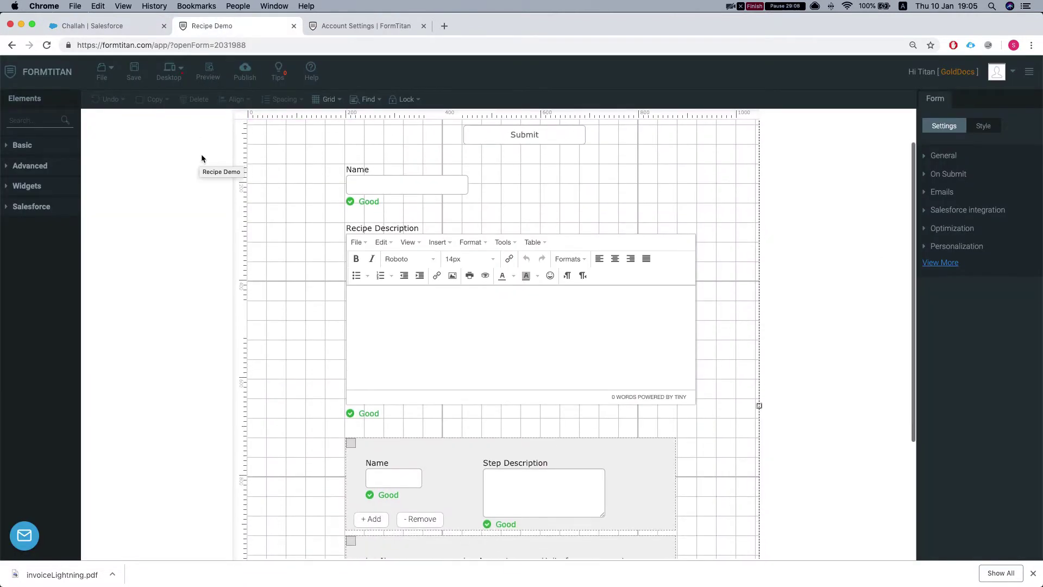
scroll(201, 158, "up", 2)
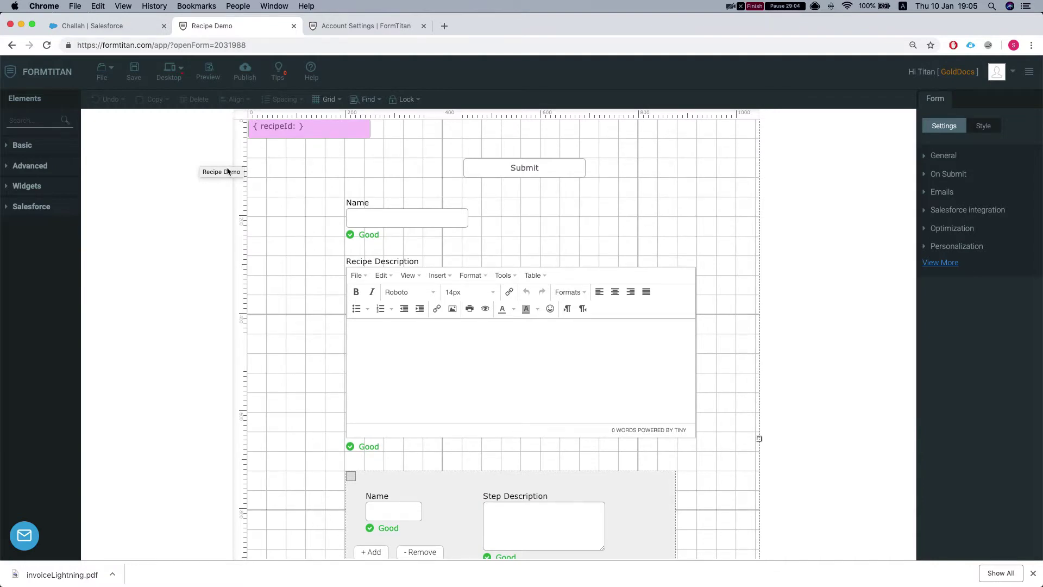
left_click(280, 129)
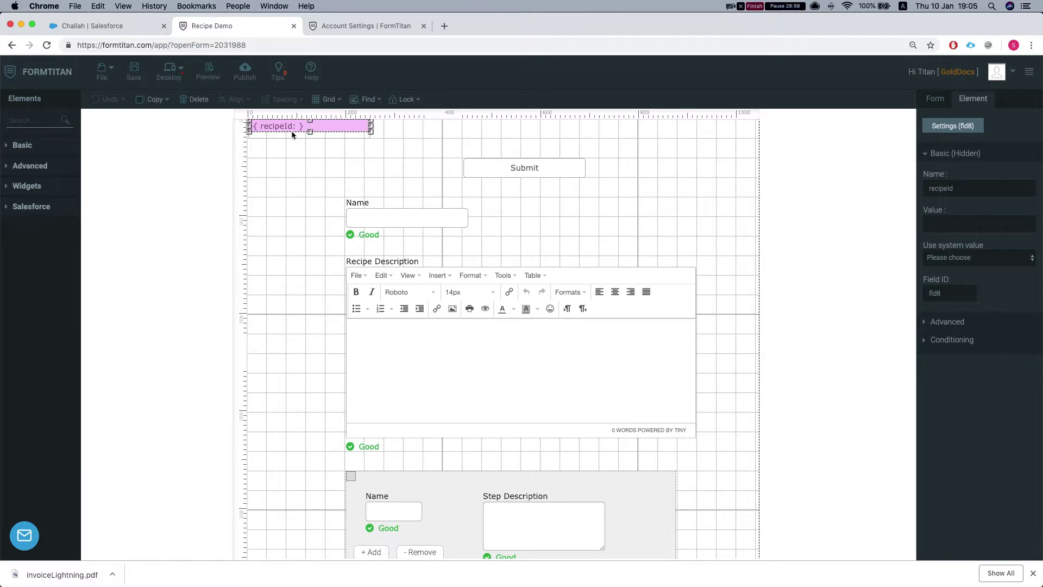
scroll(344, 183, "down", 2)
scroll(343, 184, "up", 2)
scroll(419, 188, "down", 3)
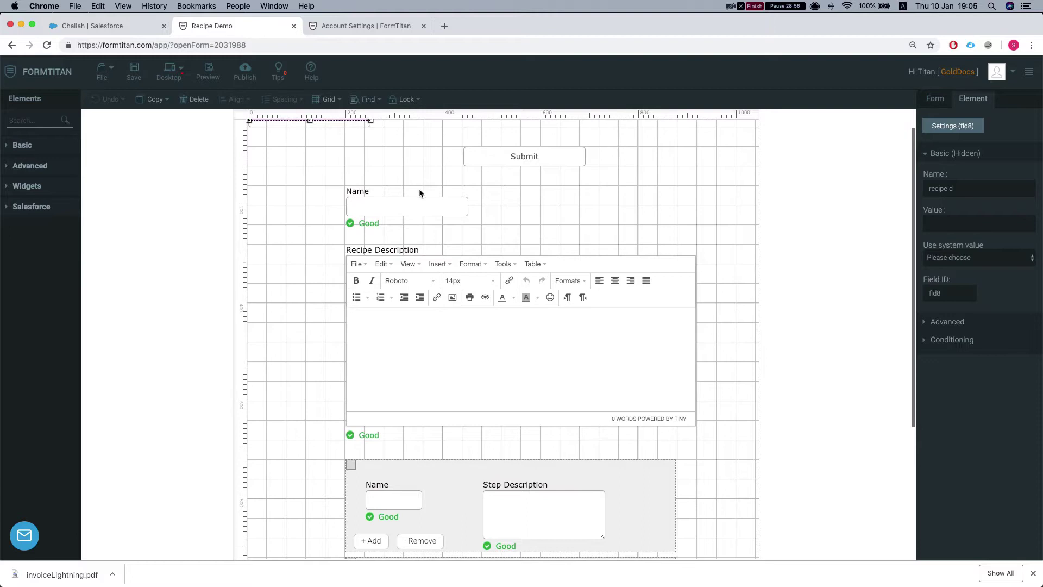
scroll(418, 188, "down", 5)
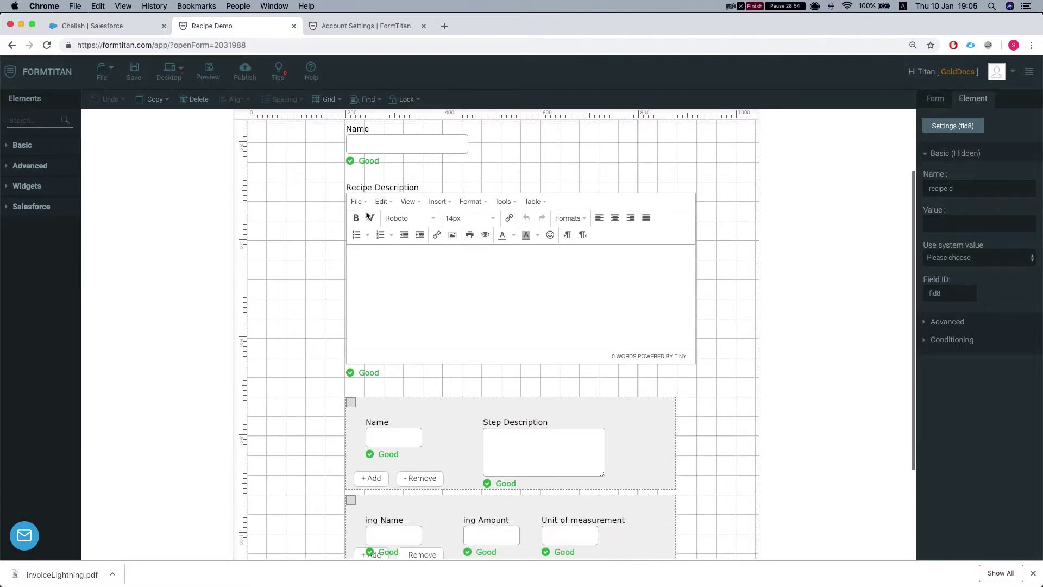
scroll(348, 223, "down", 6)
scroll(348, 223, "up", 14)
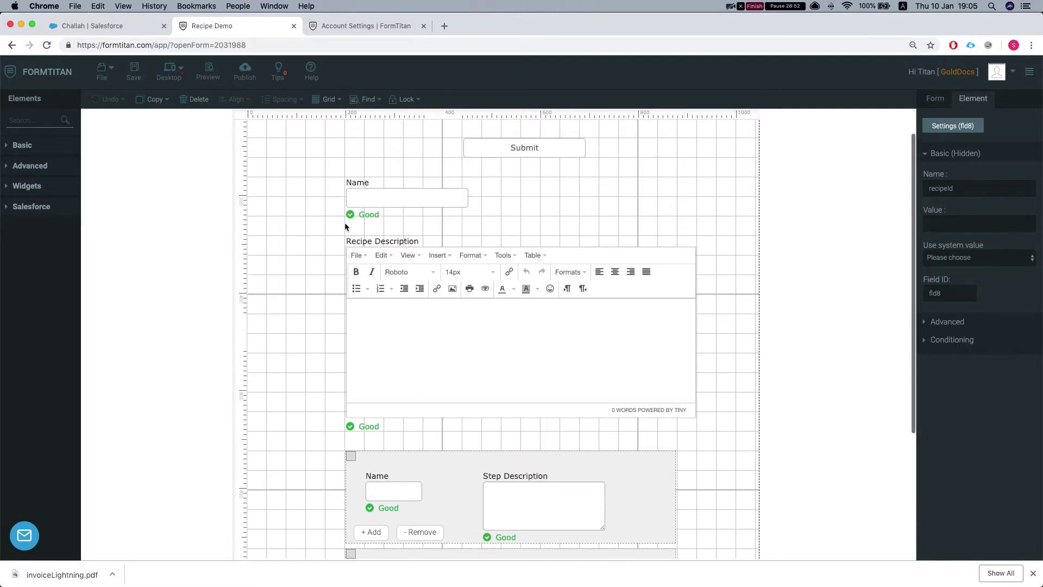
Inspect the Name textbox and the repeating steps and ingredients sections' settings.
left_click(406, 223)
scroll(384, 220, "down", 2)
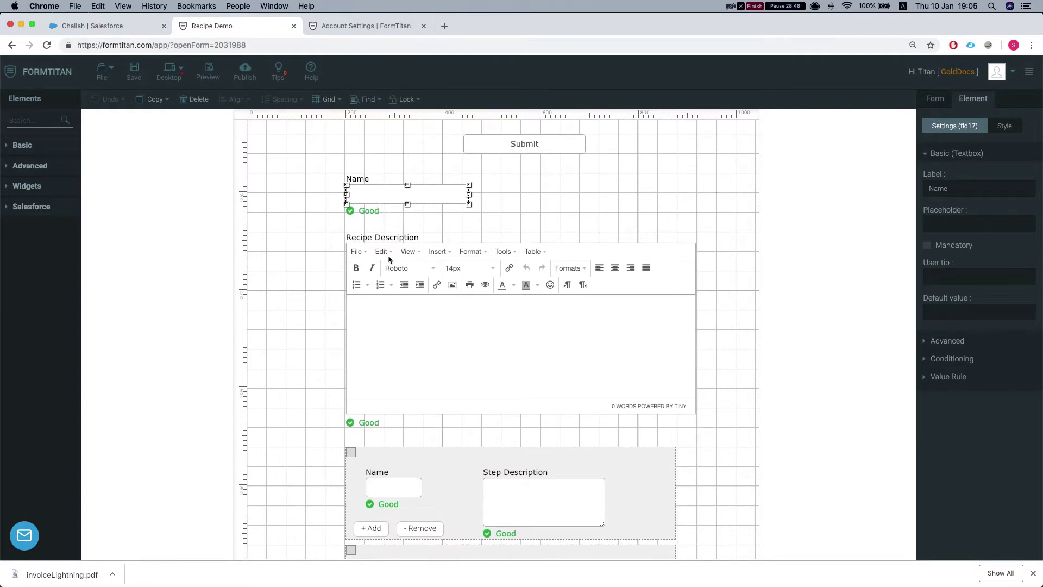
scroll(470, 374, "down", 10)
left_click(456, 337)
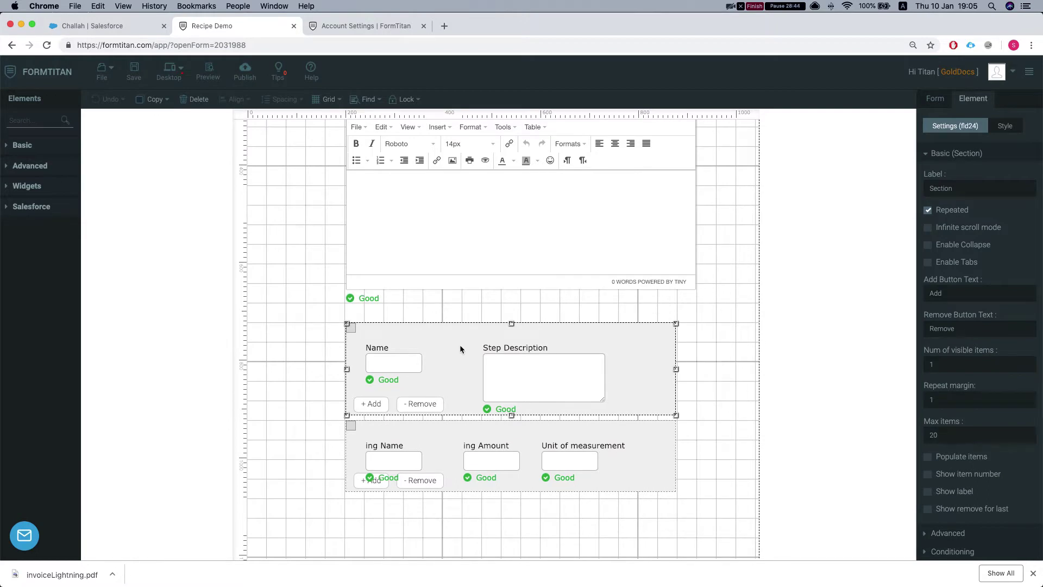
left_click(451, 426)
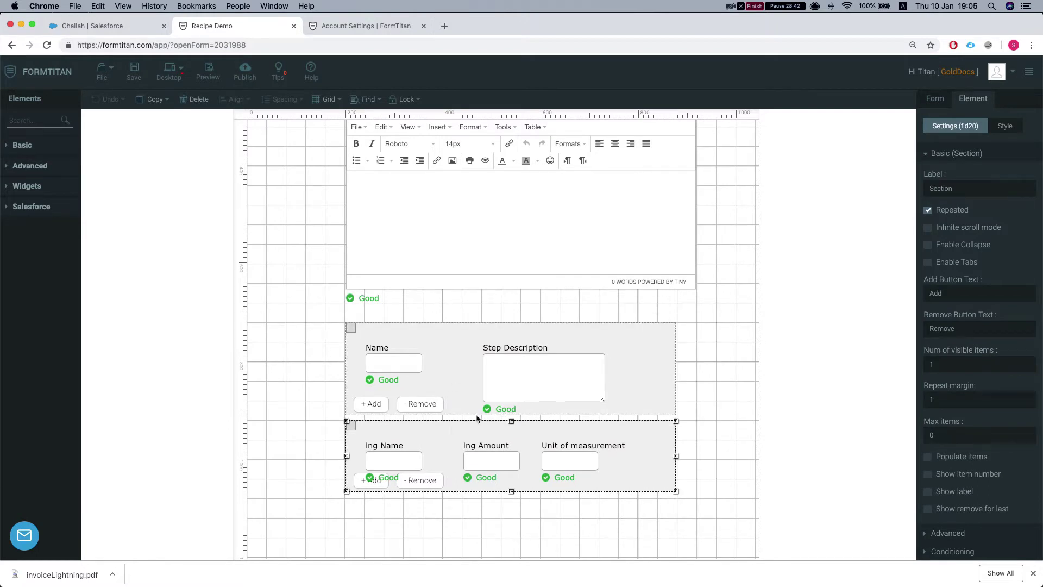
scroll(769, 299, "up", 7)
left_click(945, 153)
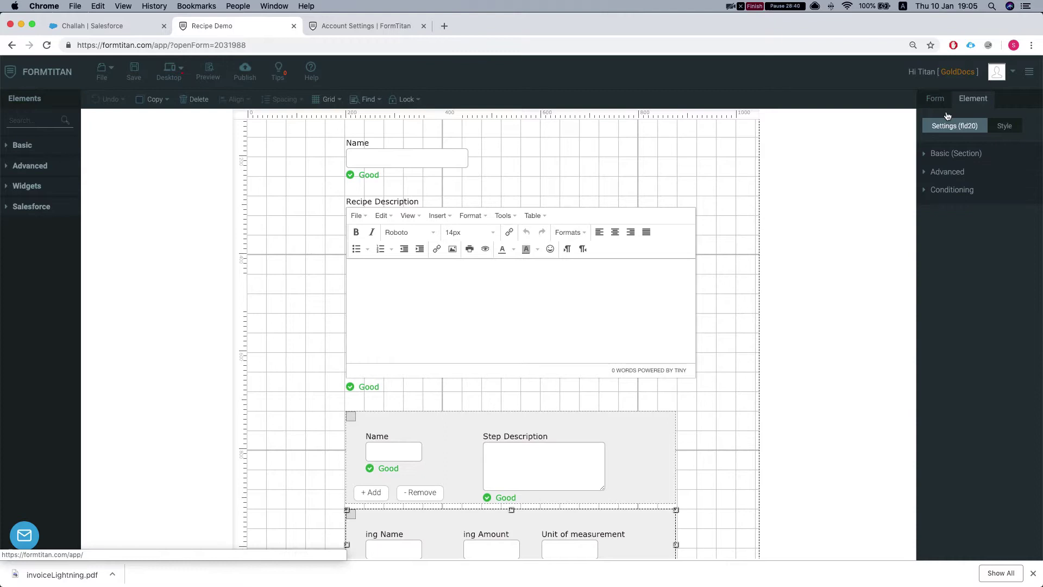
In Get From Salesforce, view the Recipe object's lookup condition without changing it.
left_click(944, 104)
left_click(954, 211)
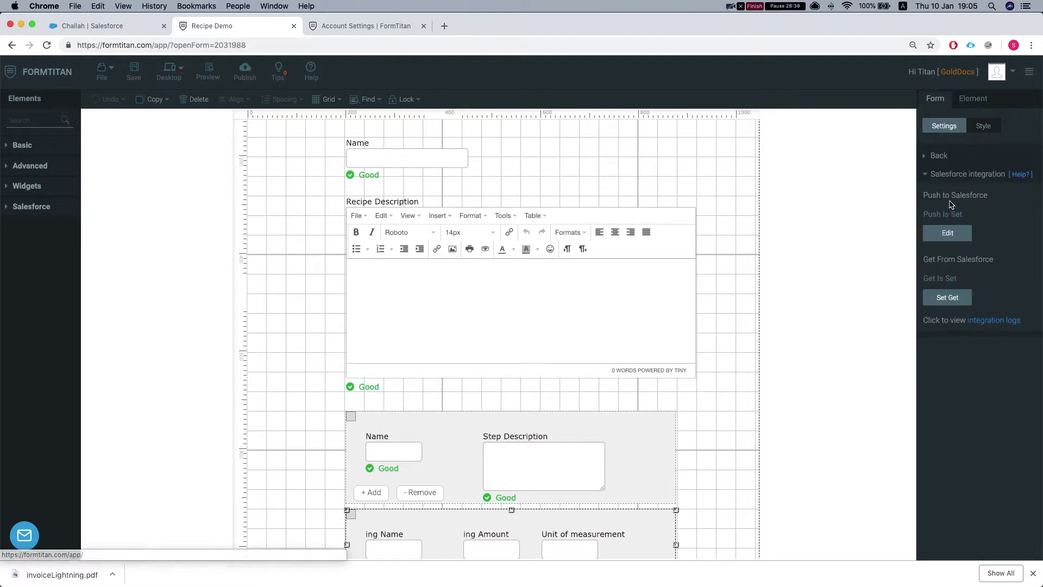
left_click(948, 297)
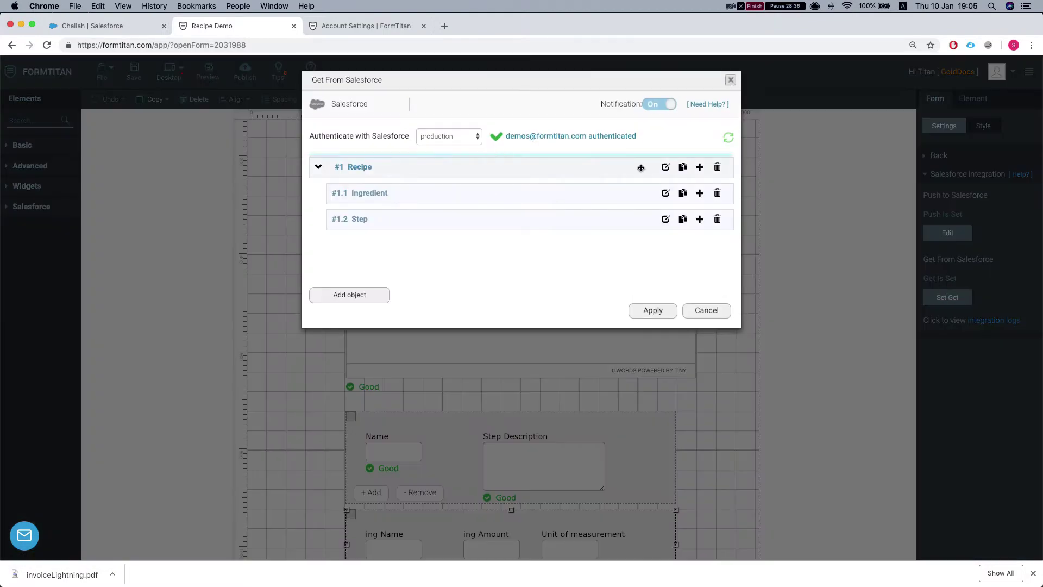
left_click(664, 167)
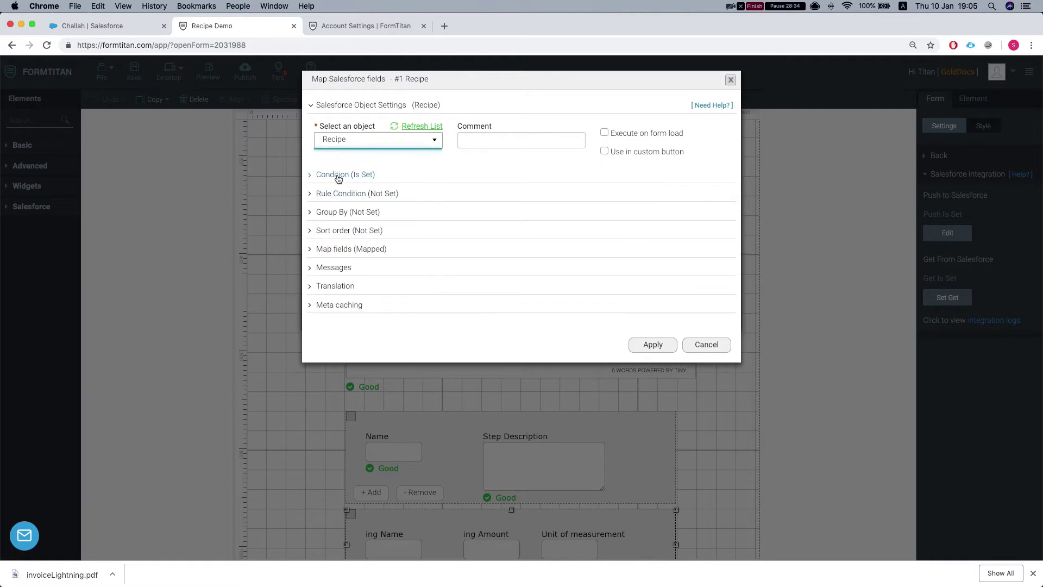
left_click(339, 175)
left_click(363, 244)
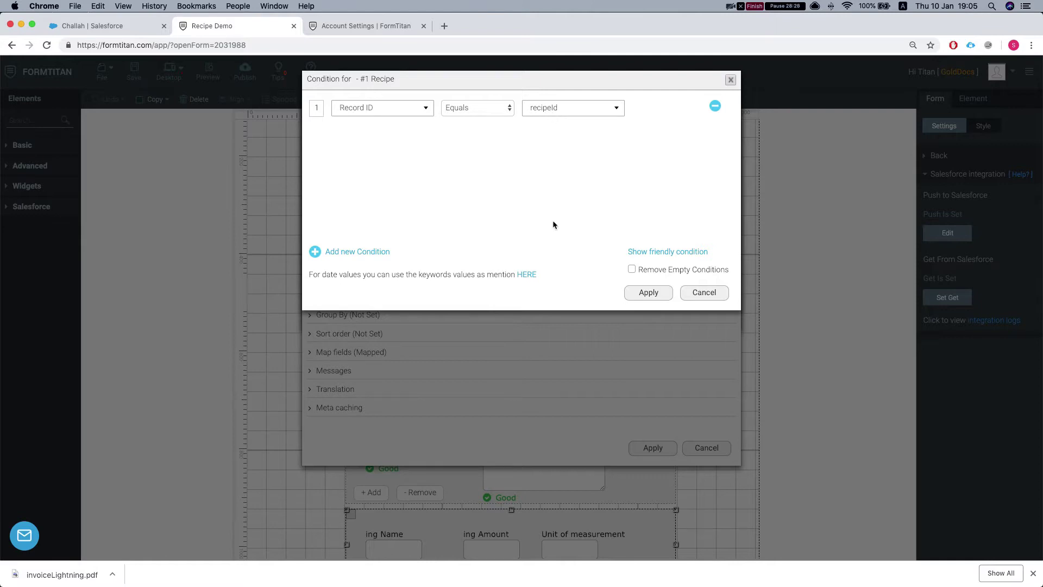
left_click(708, 294)
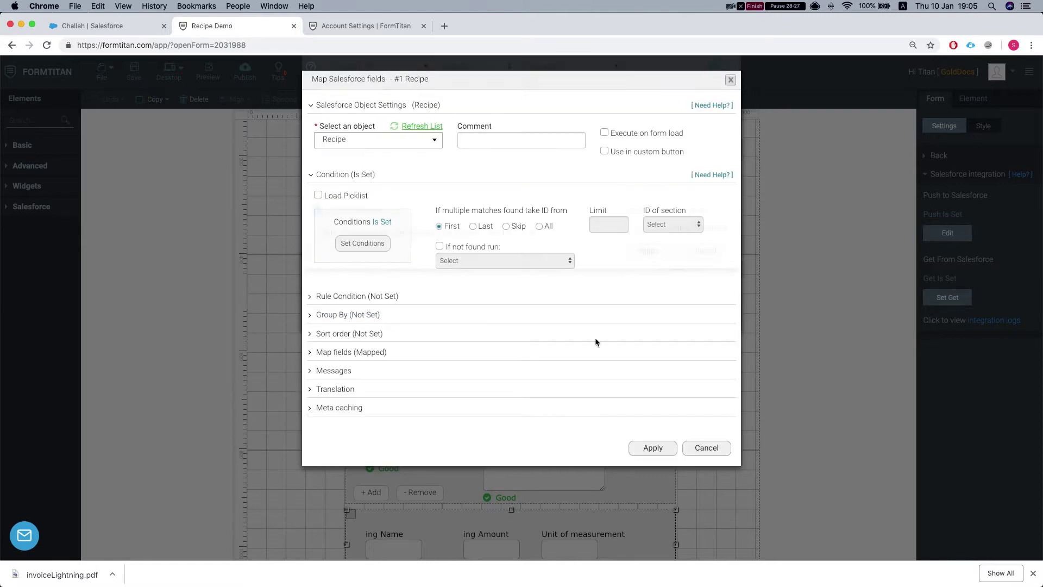
Filter the Recipe field mapping to Mapped Fields only, then close the Recipe settings.
left_click(352, 352)
left_click(362, 405)
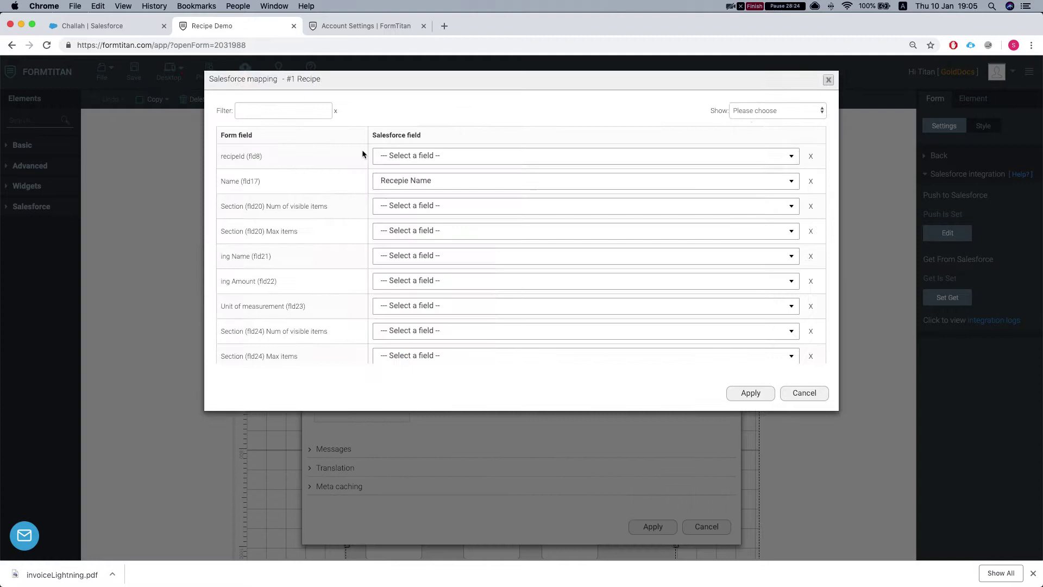
left_click(783, 111)
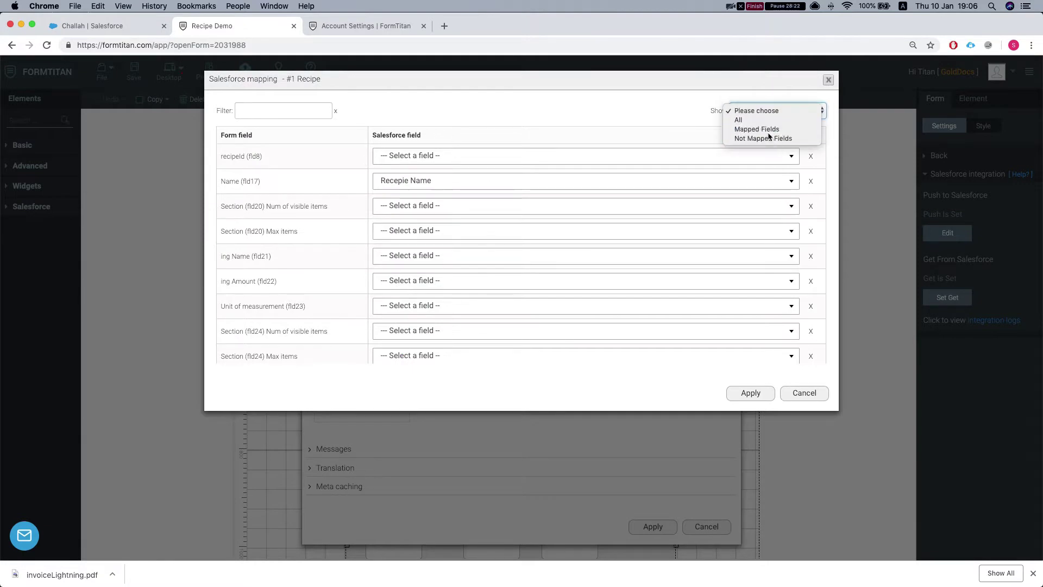
left_click(772, 128)
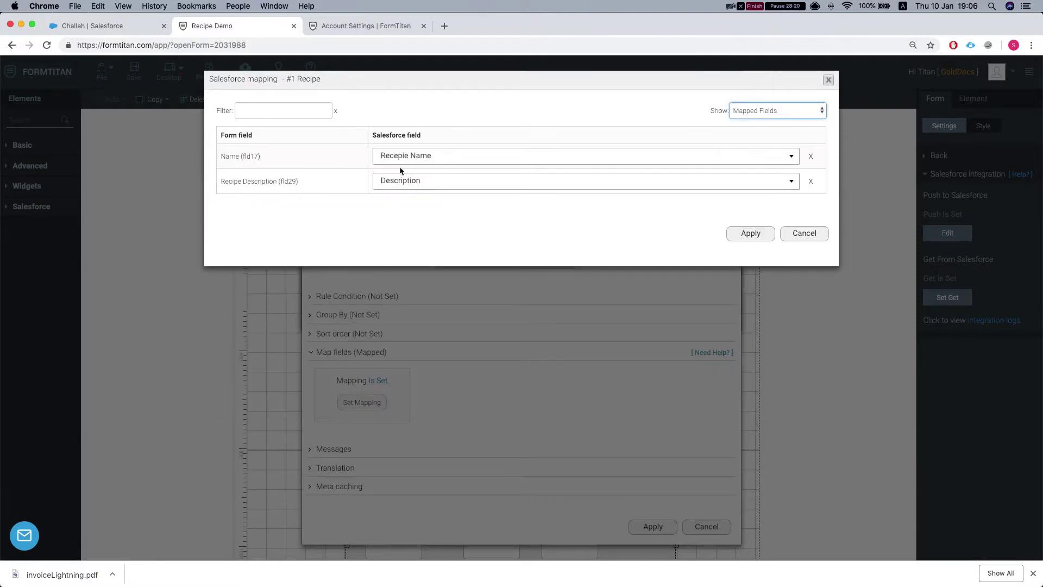
left_click(805, 233)
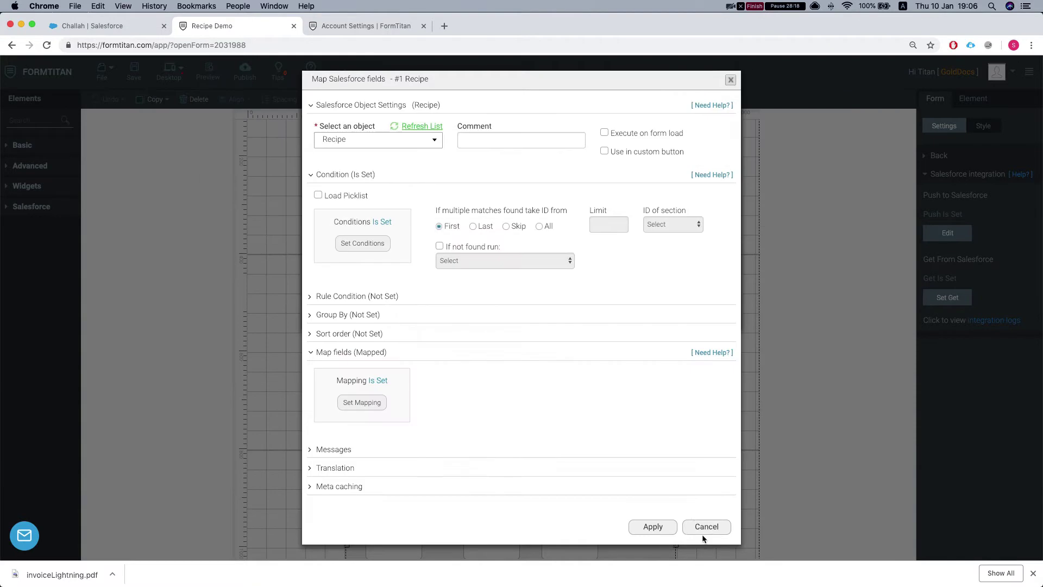
left_click(707, 526)
View the #1.1 Ingredient condition linking ingredients to the recipe, leaving it unchanged.
left_click(665, 194)
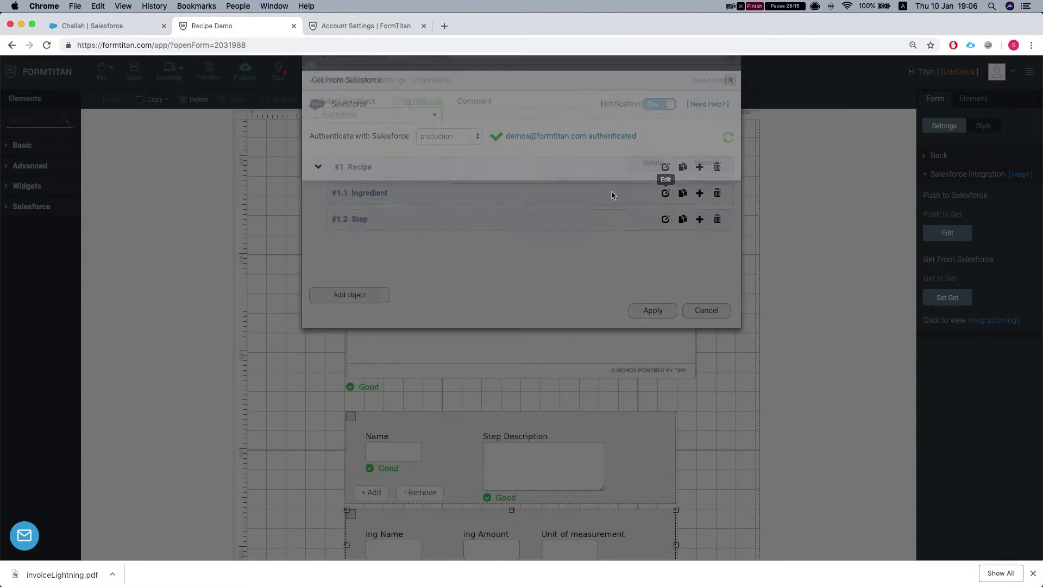
left_click(350, 166)
left_click(351, 228)
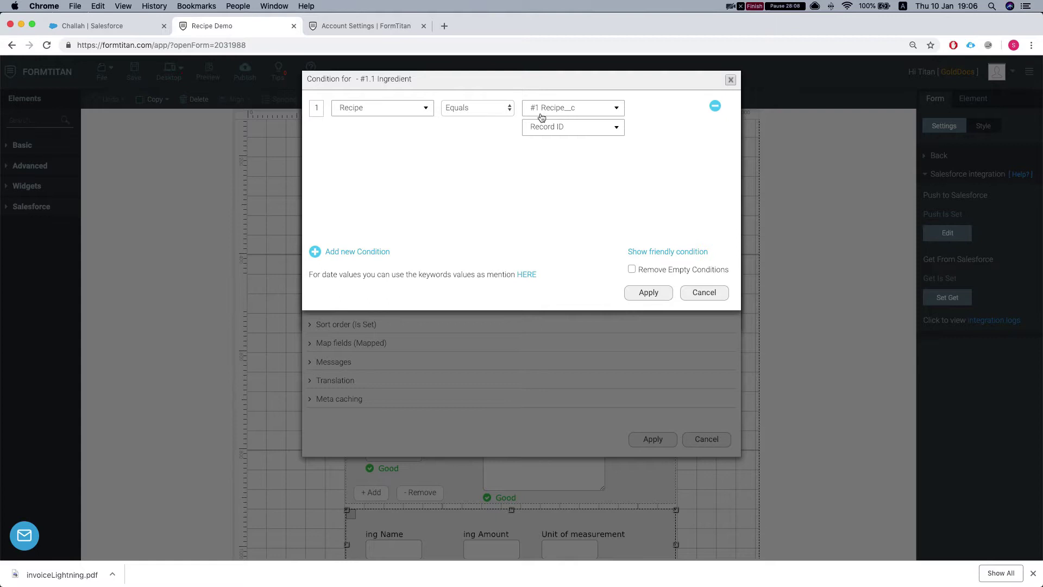
left_click(692, 296)
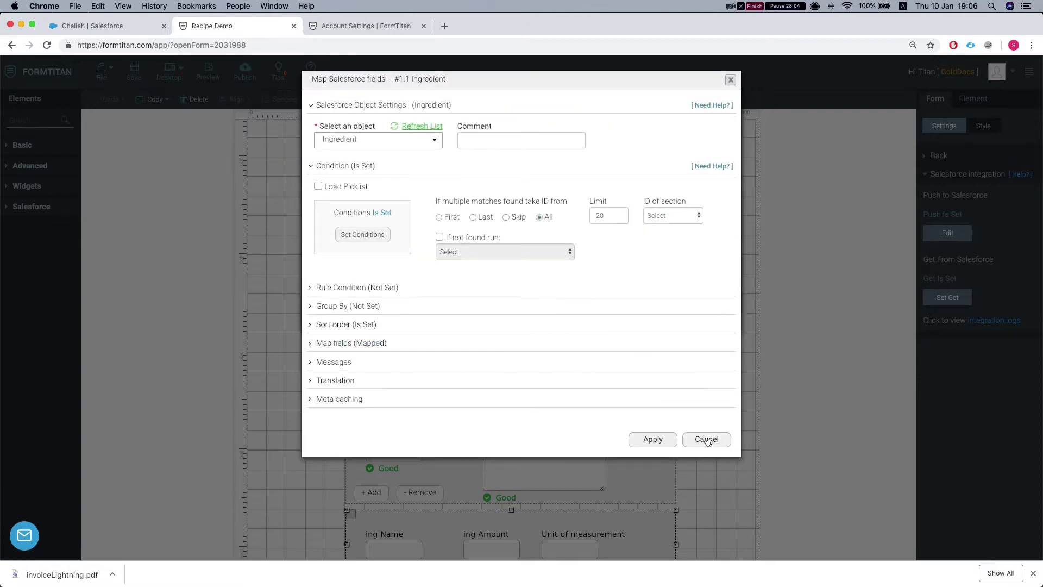
left_click(707, 440)
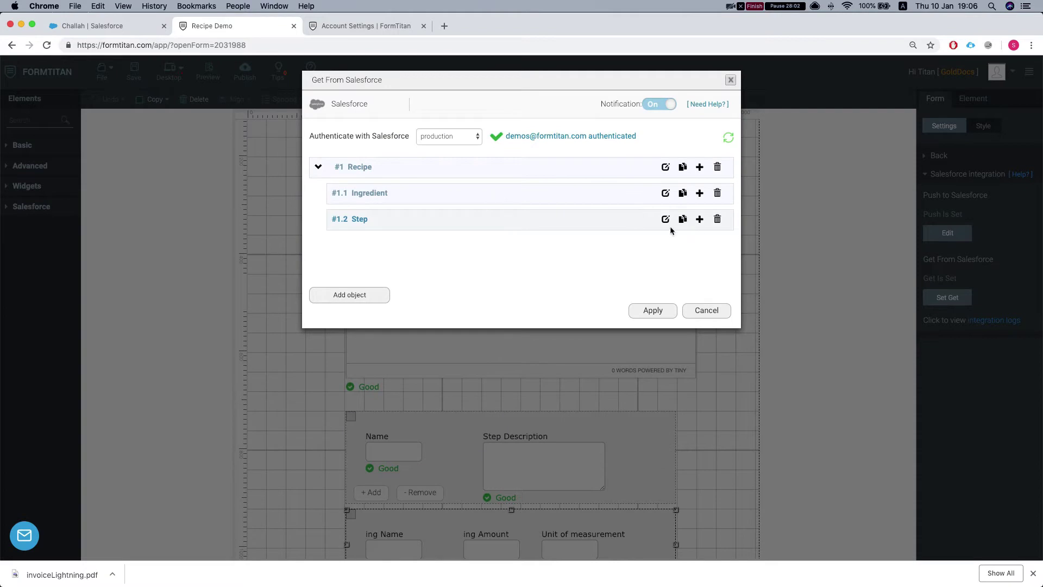
Open the field mapping of the #1 Attachment object in the Salesforce push settings.
left_click(707, 310)
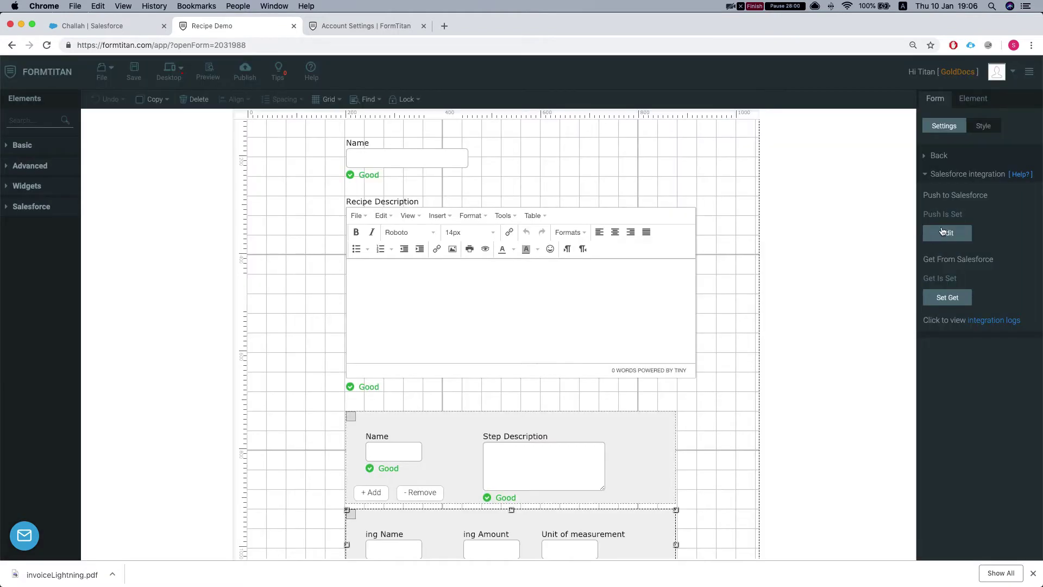
left_click(945, 232)
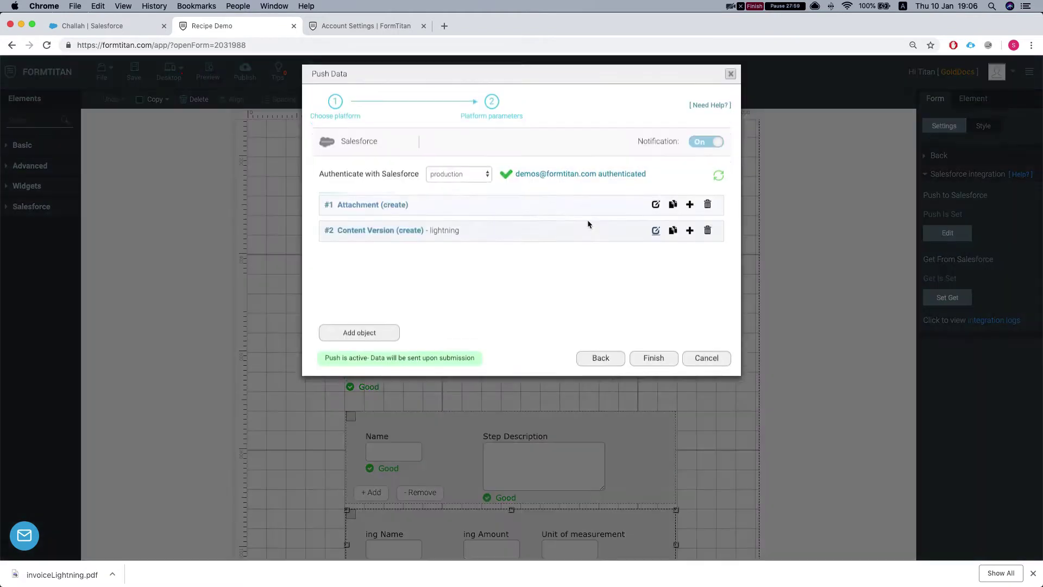
left_click(656, 210)
left_click(351, 168)
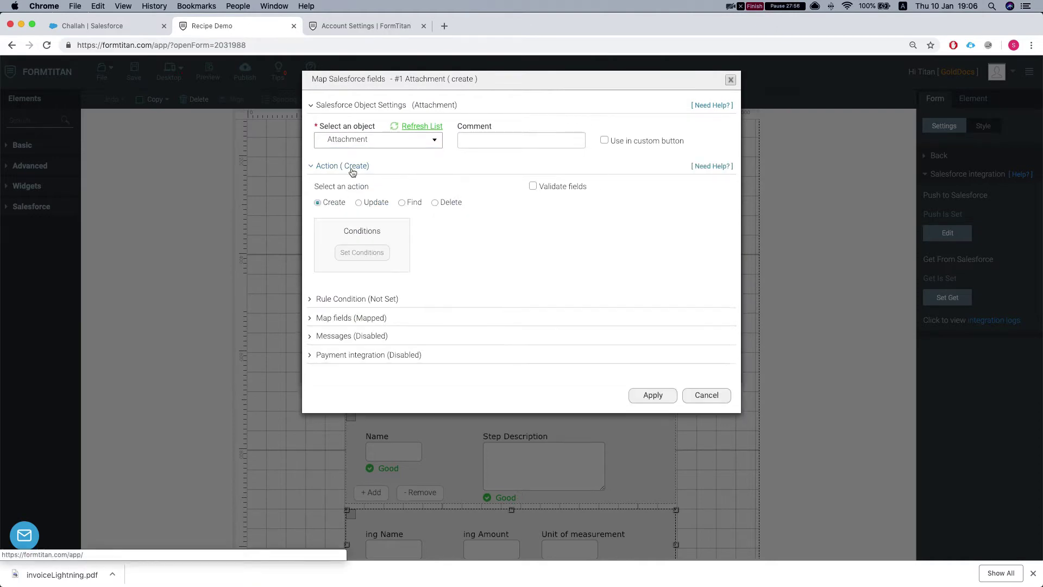
left_click(342, 319)
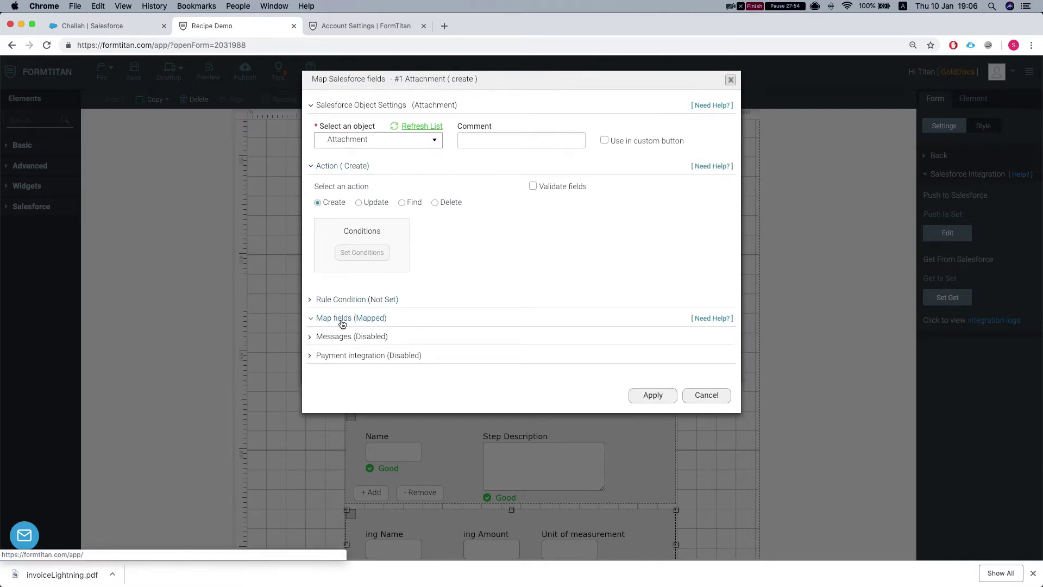
left_click(364, 368)
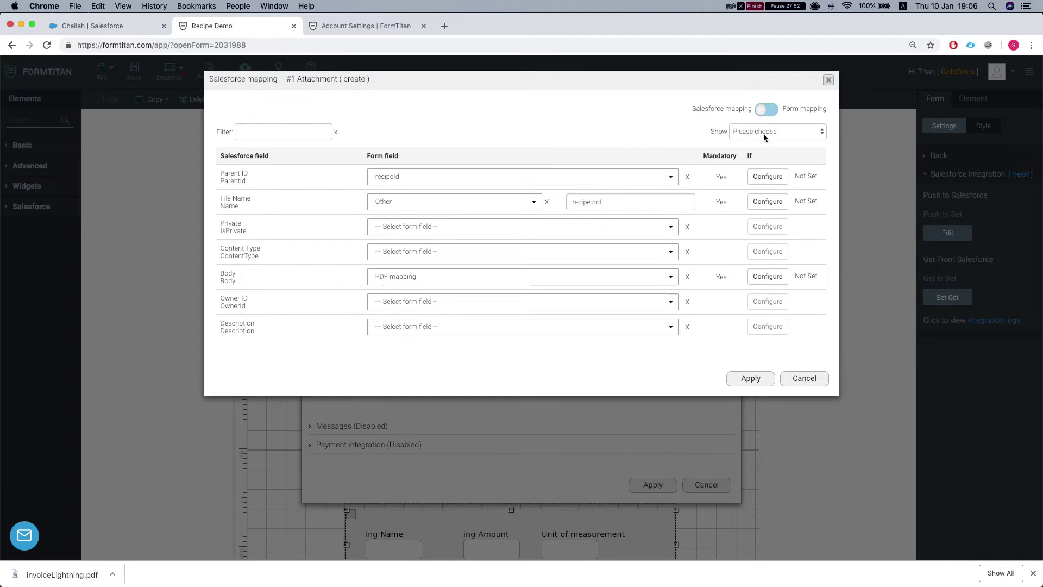
Filter the Attachment mapping to Mandatory fields, confirming the recipe.pdf name, then cancel out.
left_click(767, 133)
left_click(764, 151)
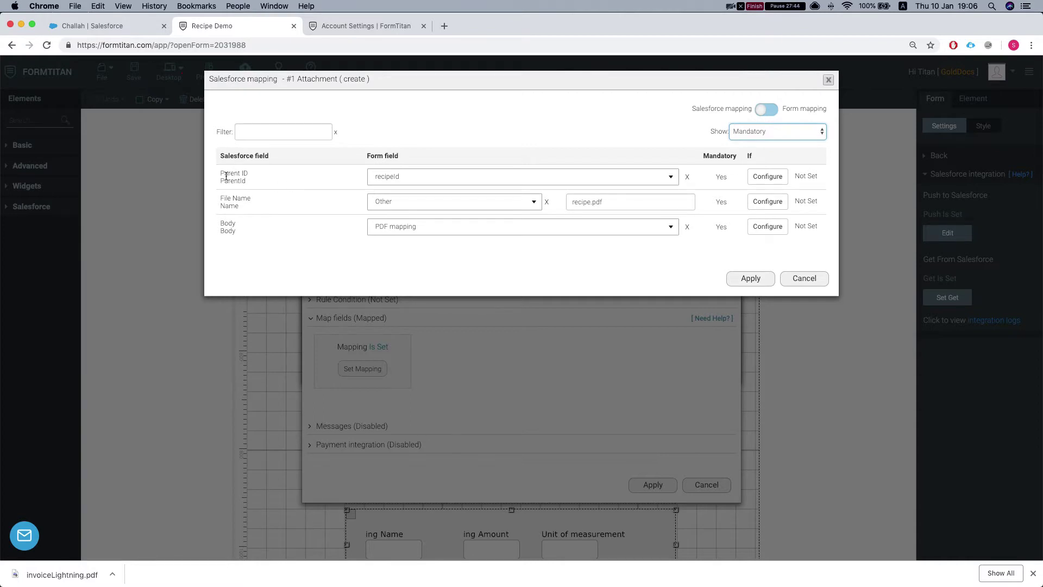
left_click(804, 278)
left_click(706, 484)
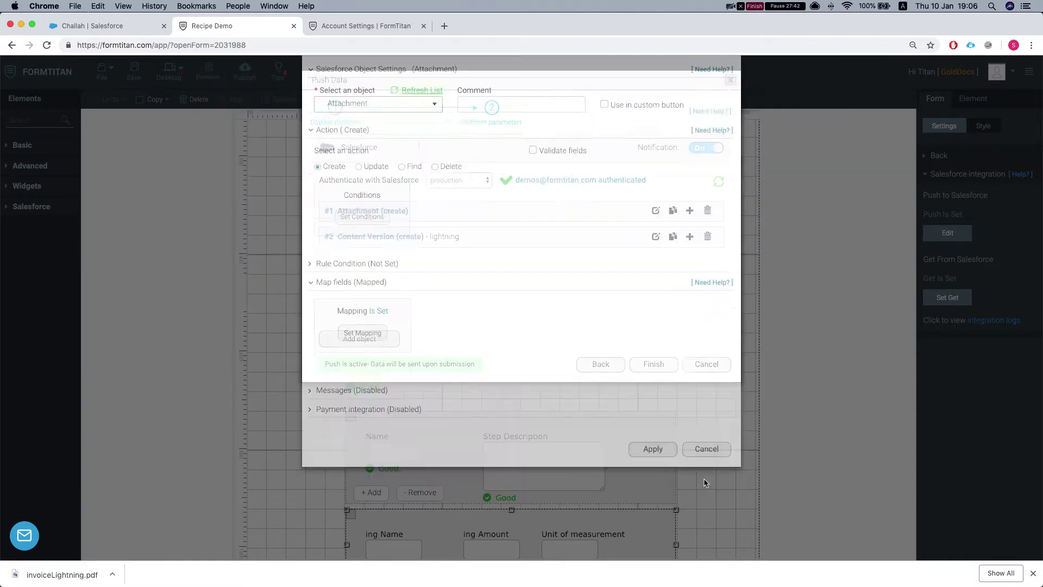
left_click(705, 363)
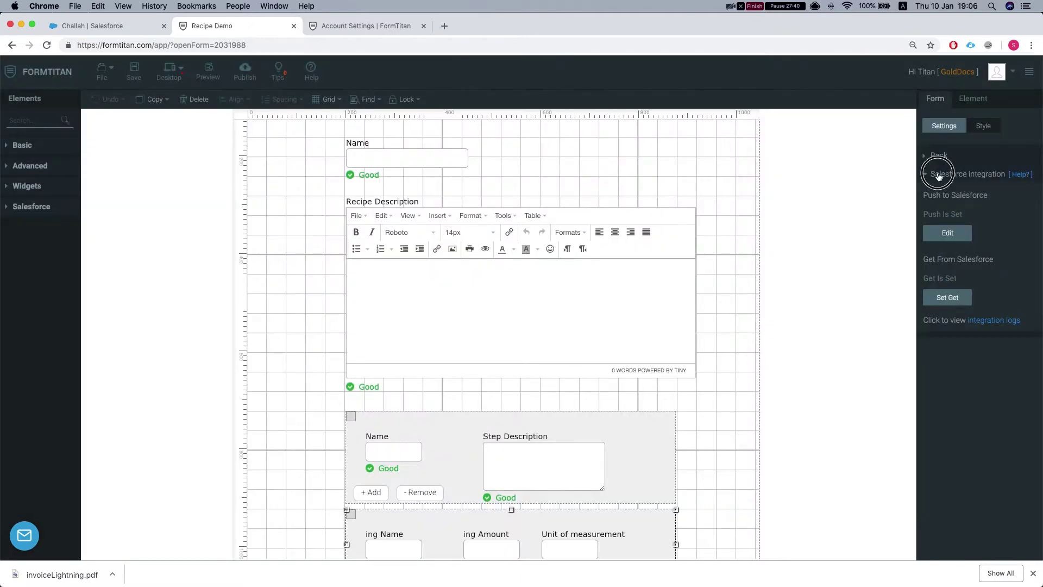
left_click(948, 261)
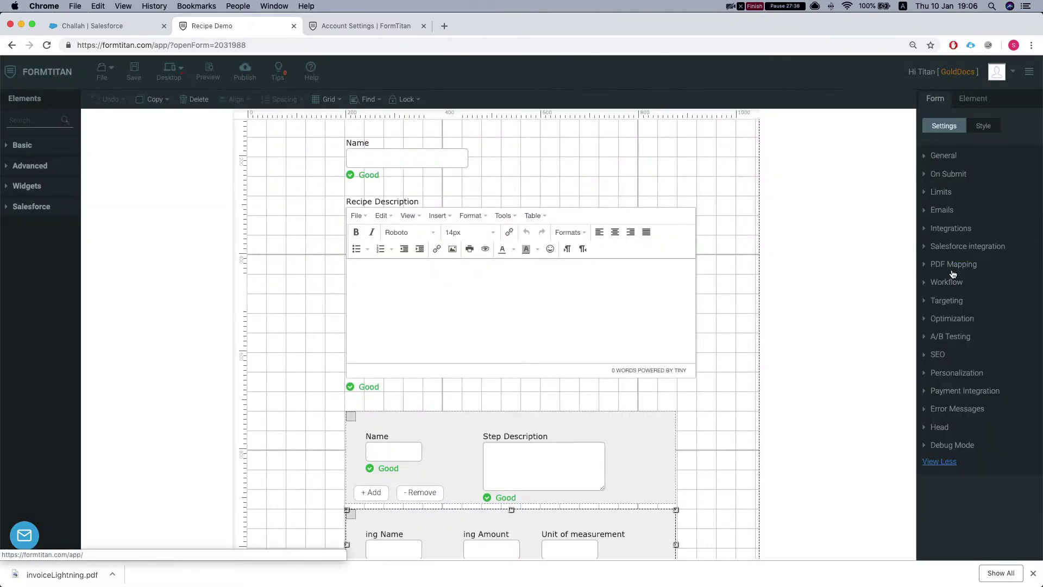
Open the Default PDF template and view its HTML source code without changes.
left_click(951, 274)
left_click(999, 215)
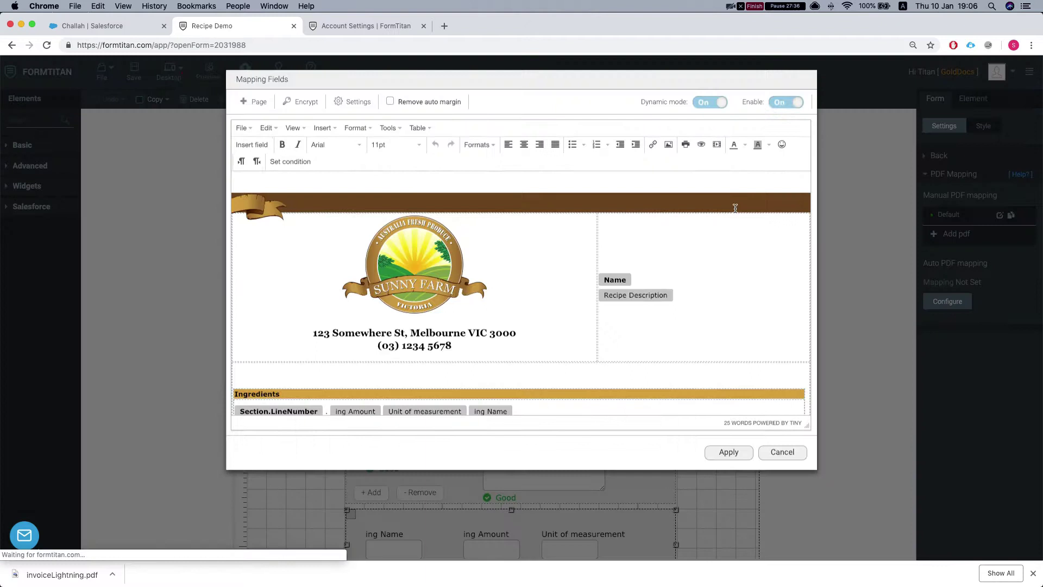
scroll(465, 225, "down", 1)
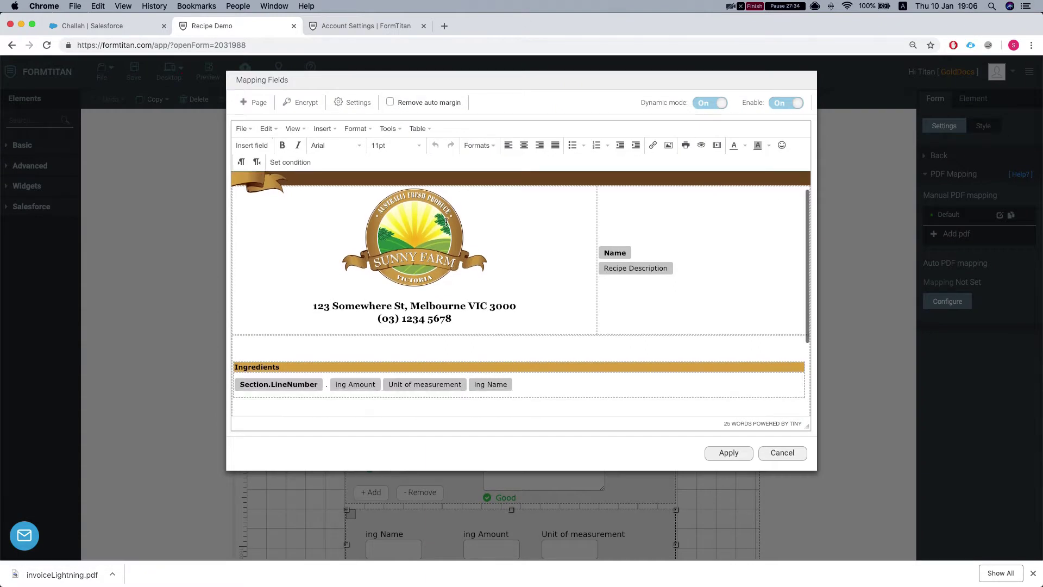
scroll(310, 206, "up", 1)
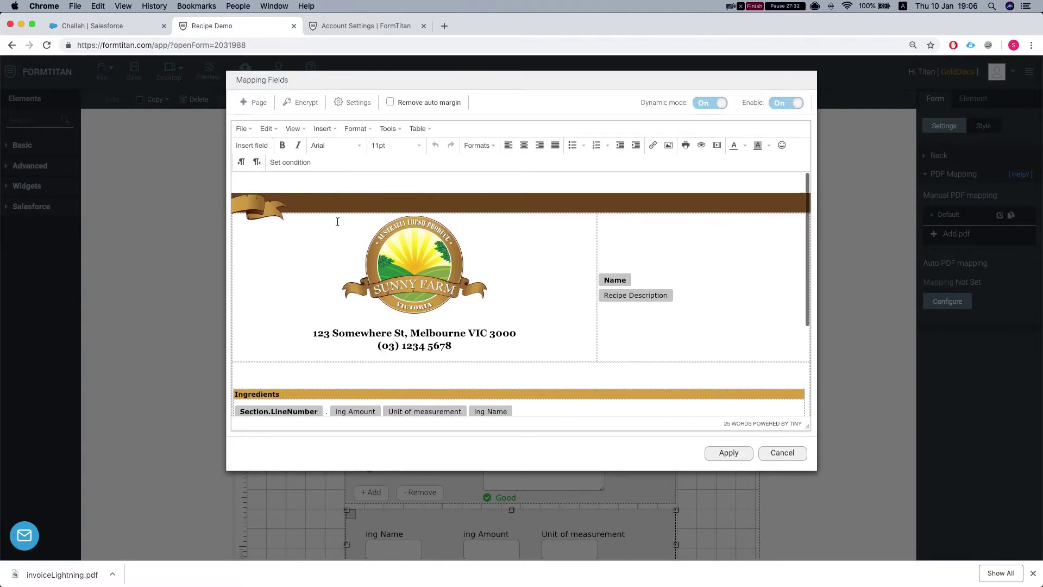
scroll(337, 221, "down", 2)
scroll(337, 220, "up", 2)
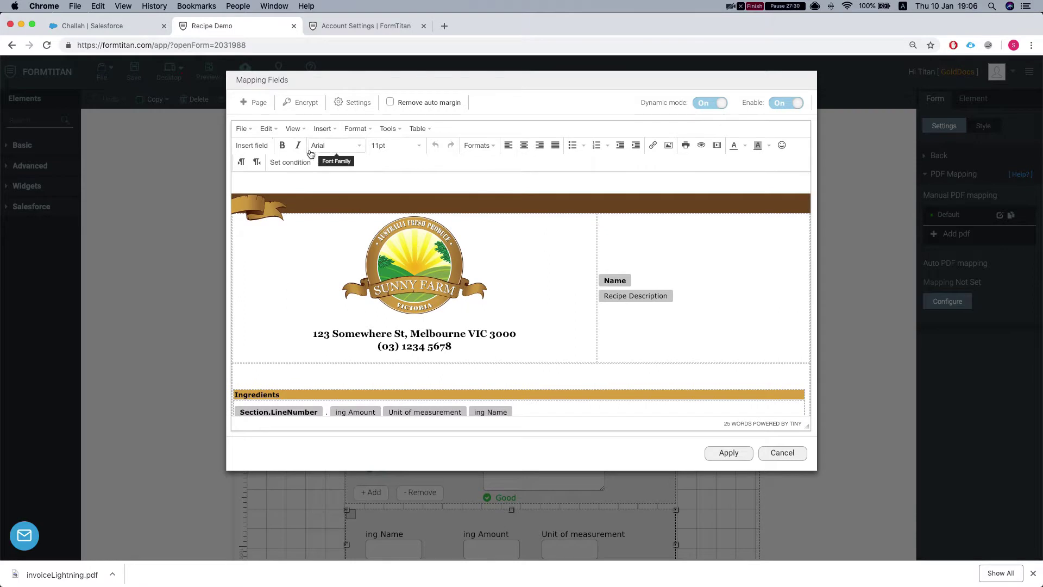
left_click(294, 129)
left_click(327, 152)
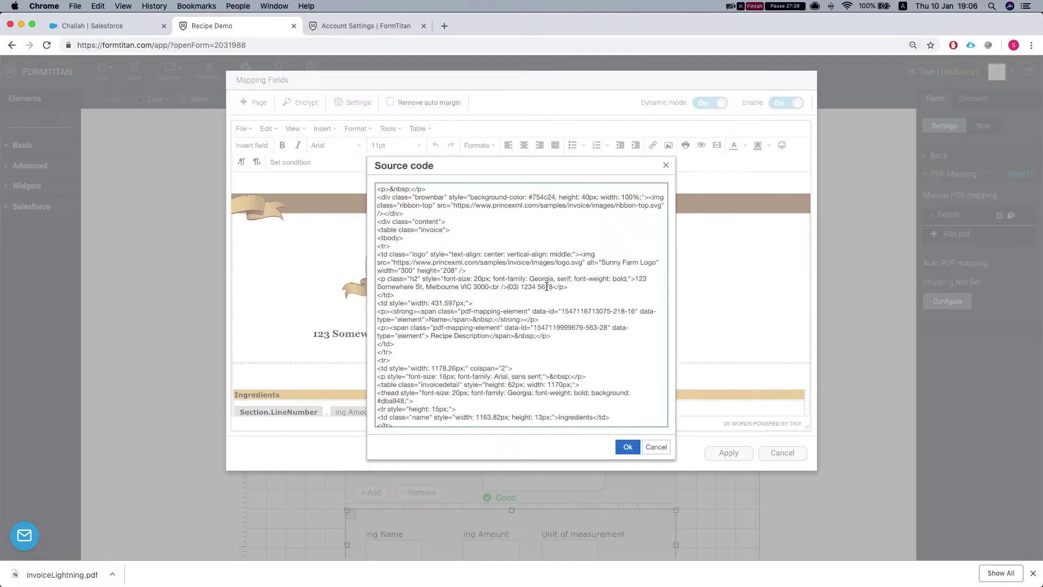
scroll(540, 291, "down", 10)
scroll(542, 304, "up", 10)
left_click(656, 447)
Inspect the template's Ingredients and Method rows, then close the Mapping Fields editor.
scroll(601, 282, "down", 2)
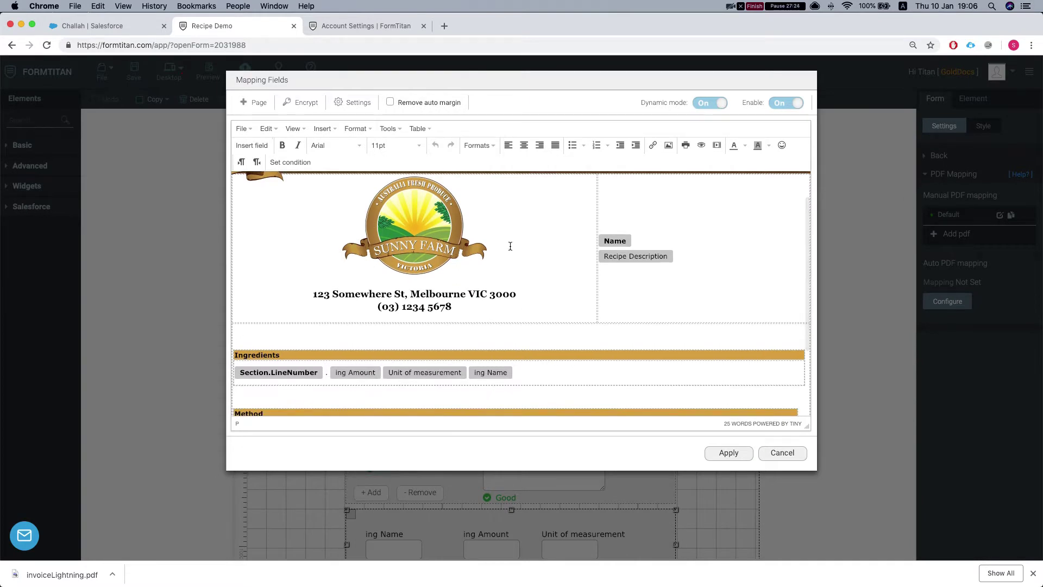
scroll(612, 226, "down", 2)
scroll(624, 234, "down", 4)
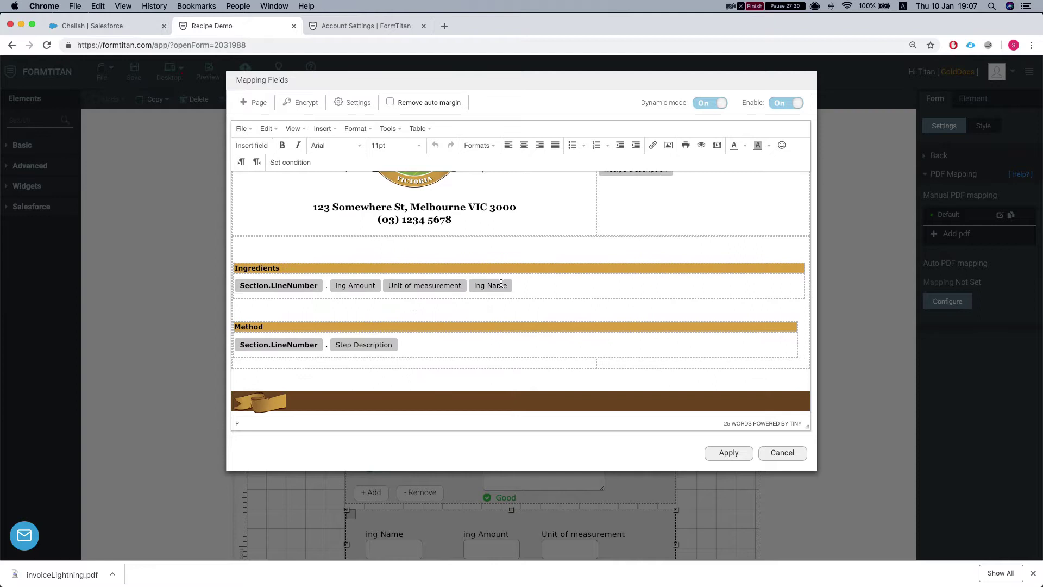
left_click(542, 282)
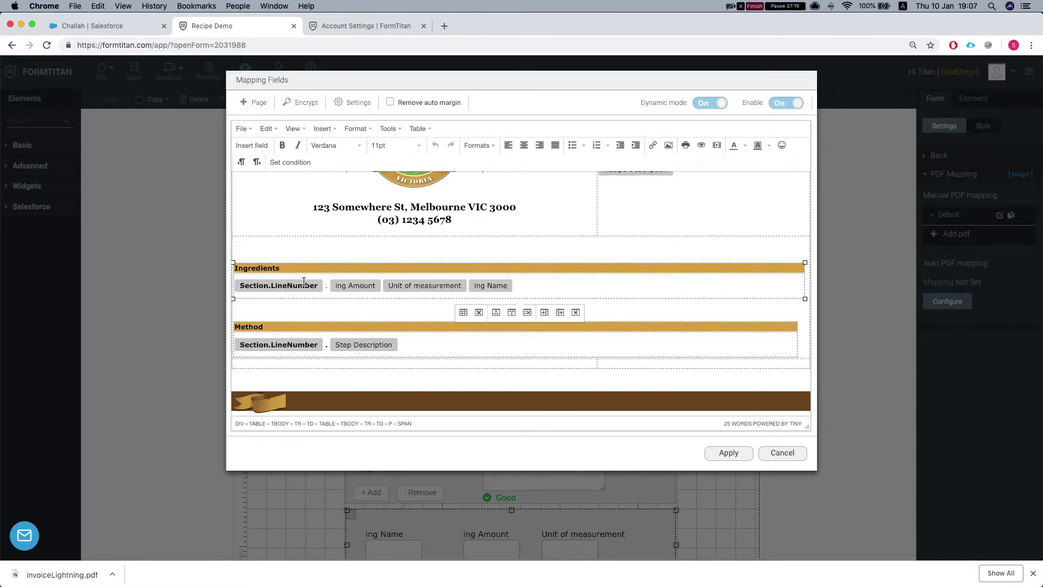
left_click(443, 348)
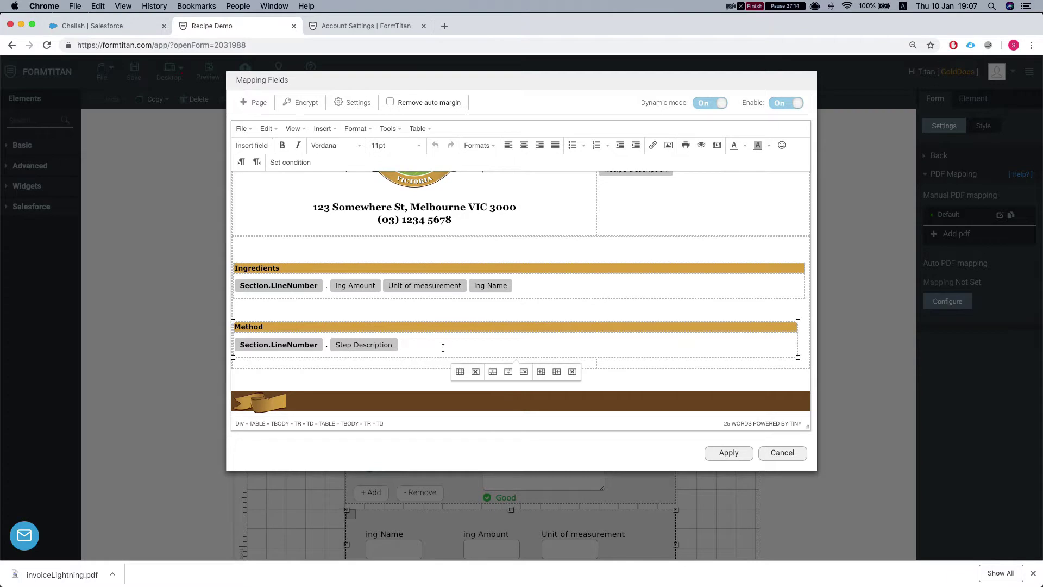
left_click(782, 456)
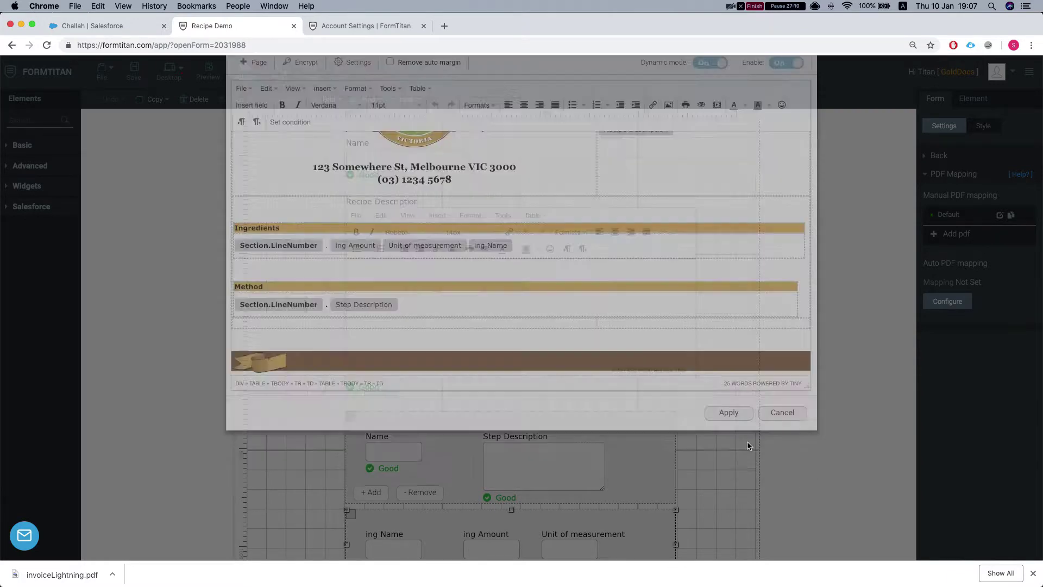
Open the published form in a new tab, loading recipe record data via the address.
left_click(254, 74)
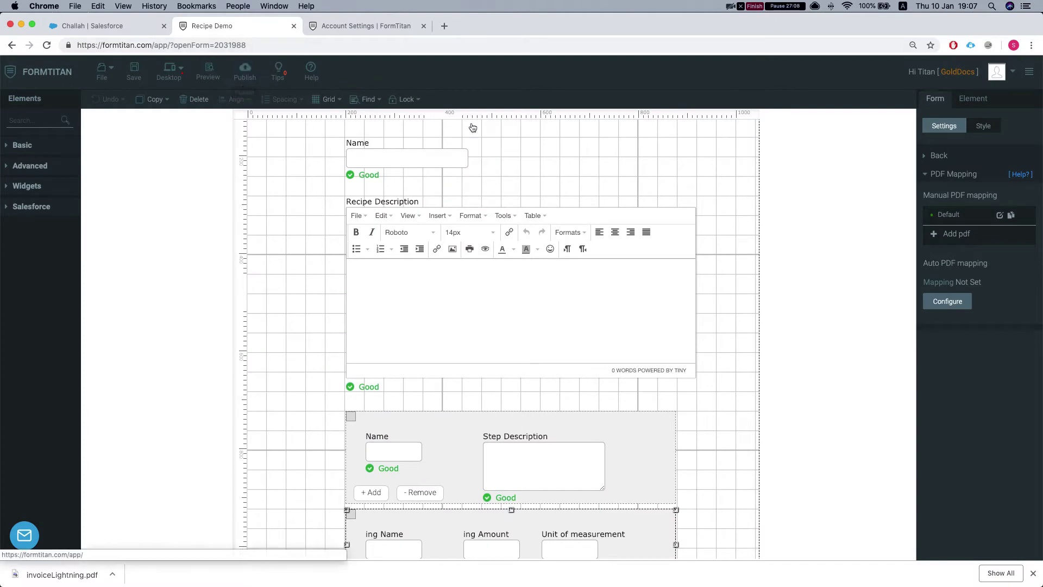
left_click(661, 125)
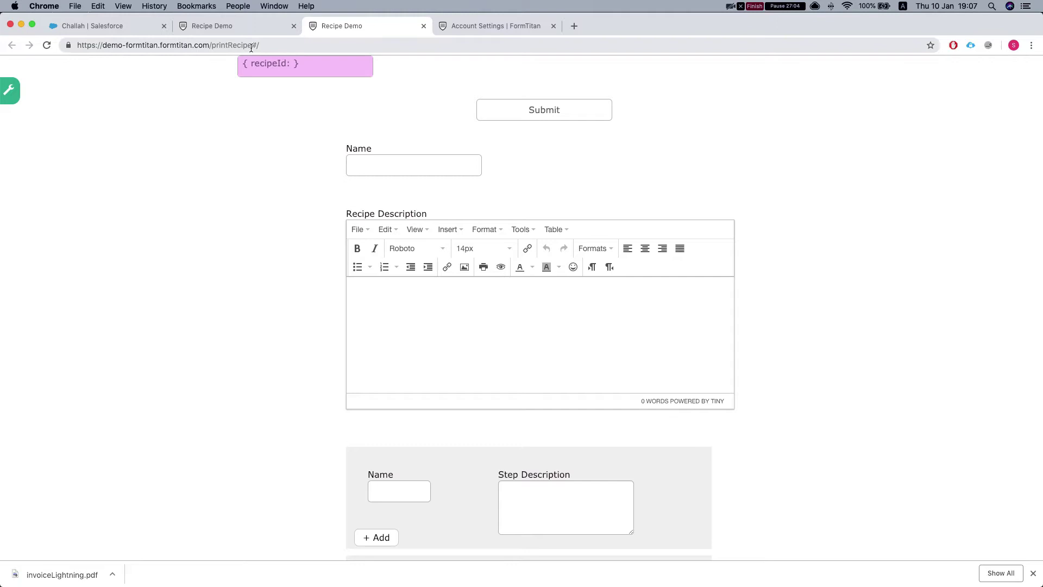
left_click_drag(252, 48, 277, 47)
type("?")
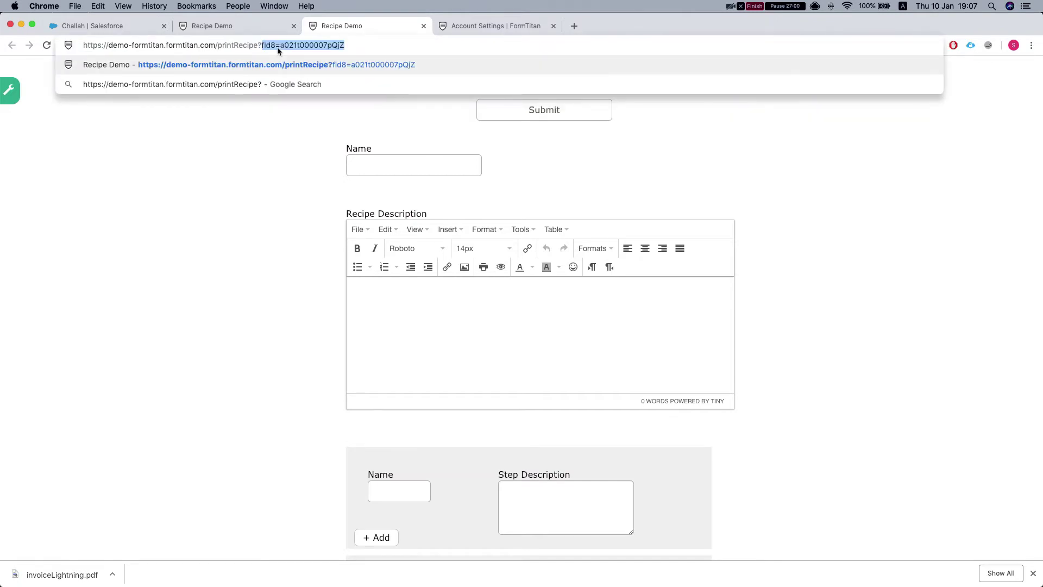
key("Return")
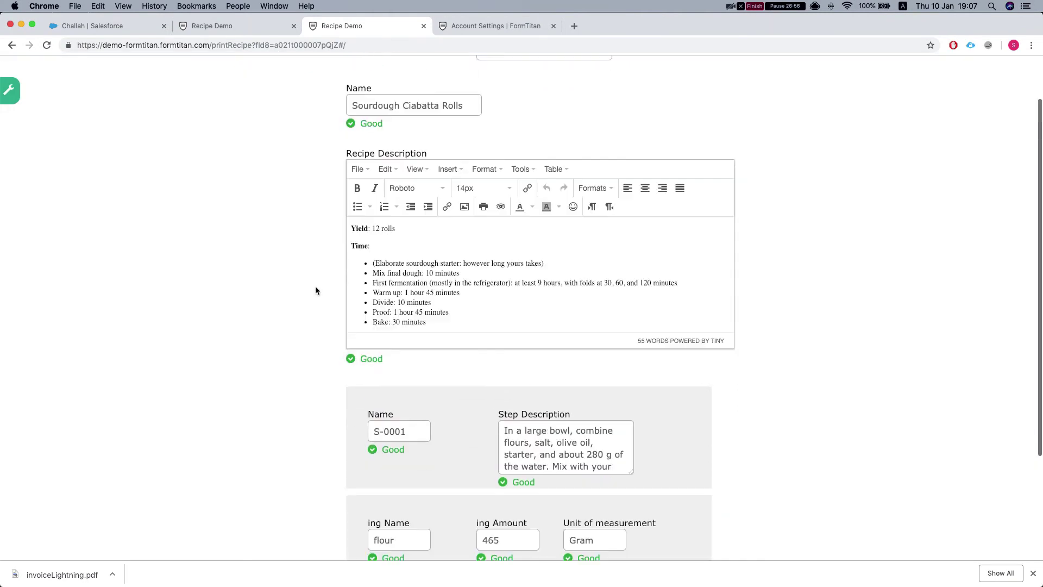
Submit the Sourdough Ciabatta Rolls form, review the PDF preview, then review the filled form.
left_click(544, 121)
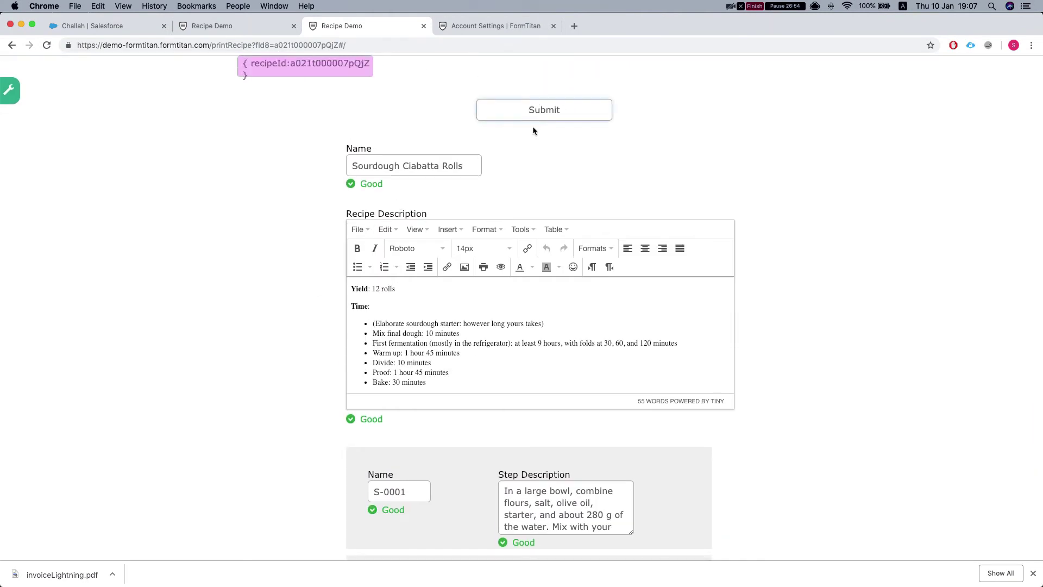
scroll(537, 311, "down", 5)
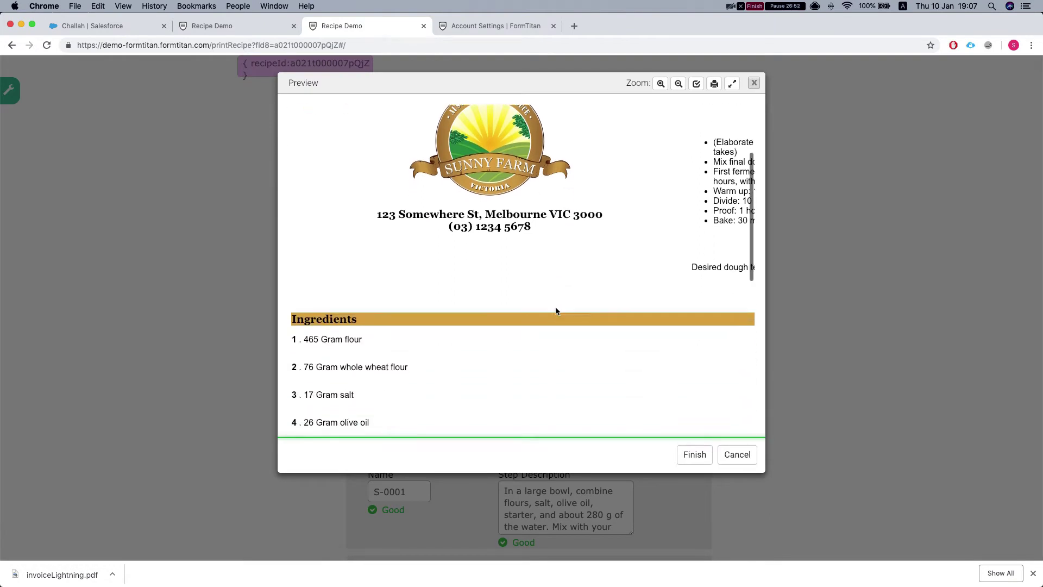
scroll(430, 279, "down", 8)
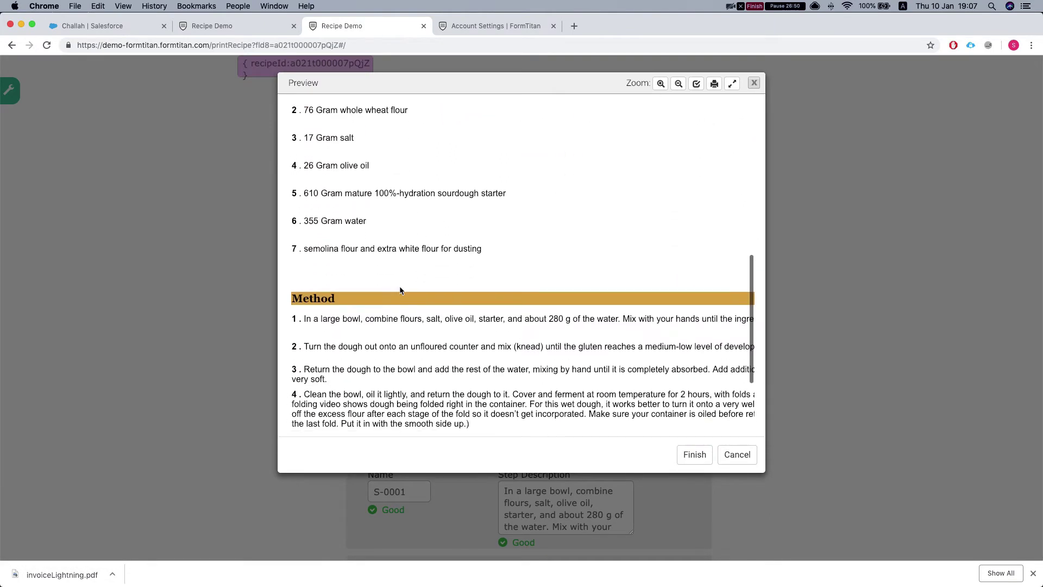
left_click(737, 454)
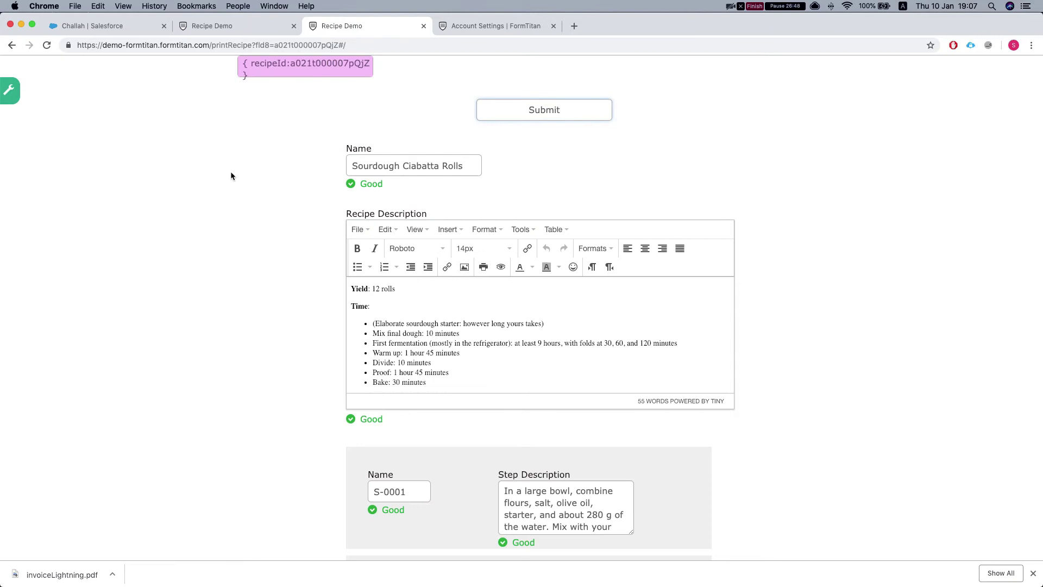
scroll(266, 292, "down", 2)
scroll(291, 258, "up", 2)
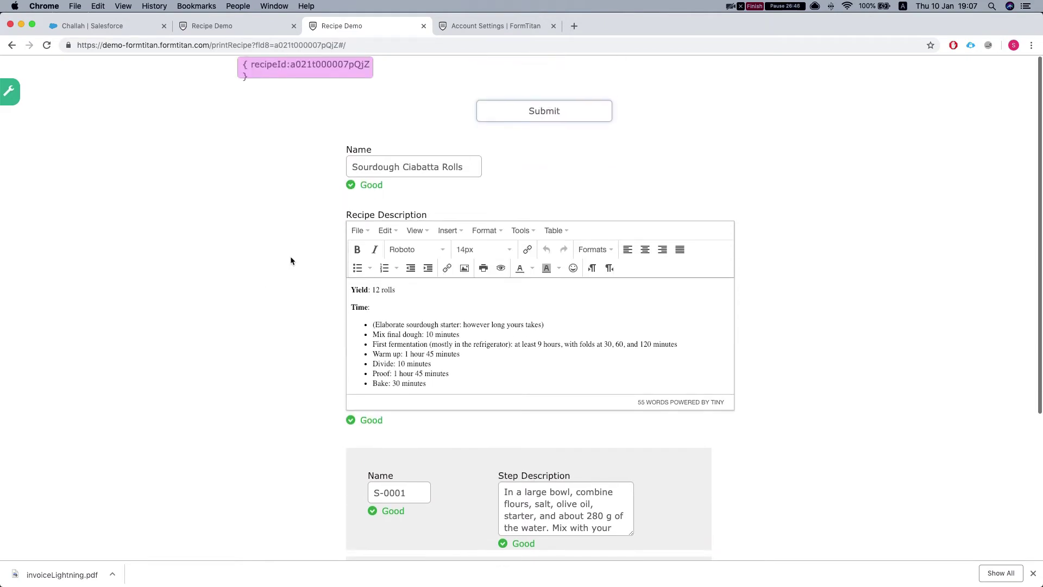
scroll(273, 266, "down", 2)
scroll(269, 262, "down", 5)
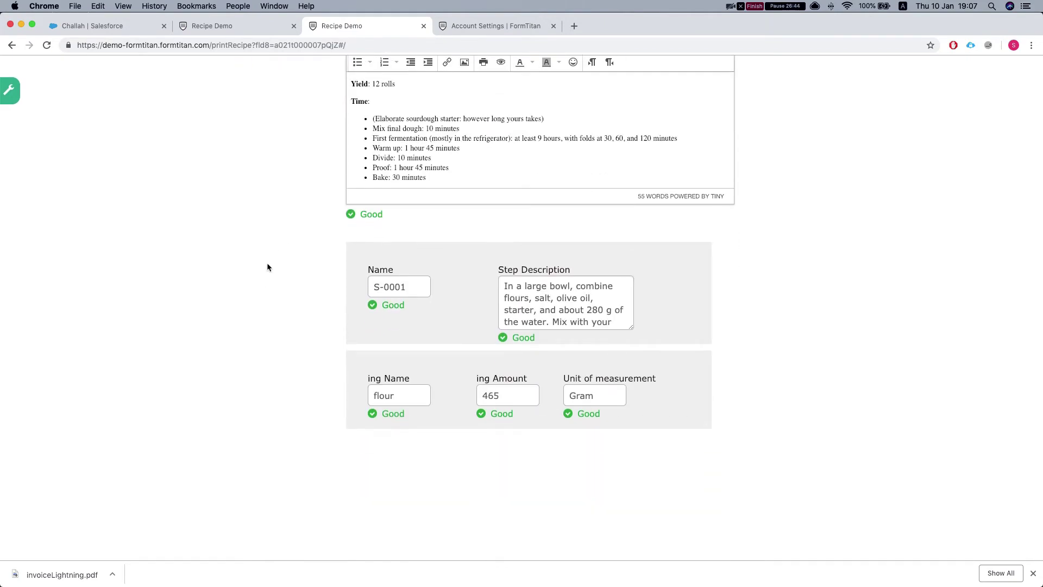
scroll(266, 267, "up", 7)
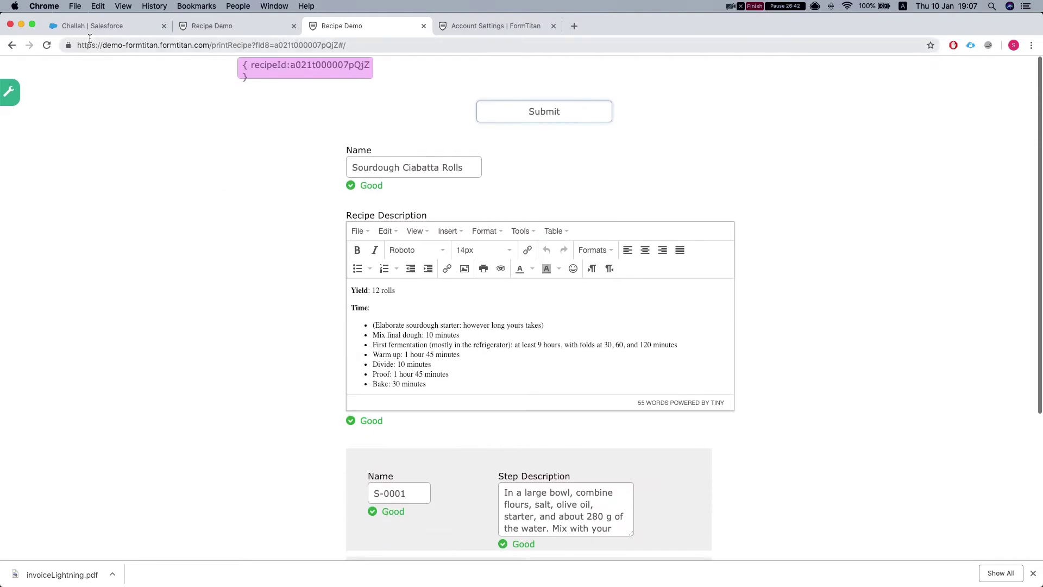
Glance at the Challah record, then reopen the Default PDF template in FormTitan.
left_click(92, 28)
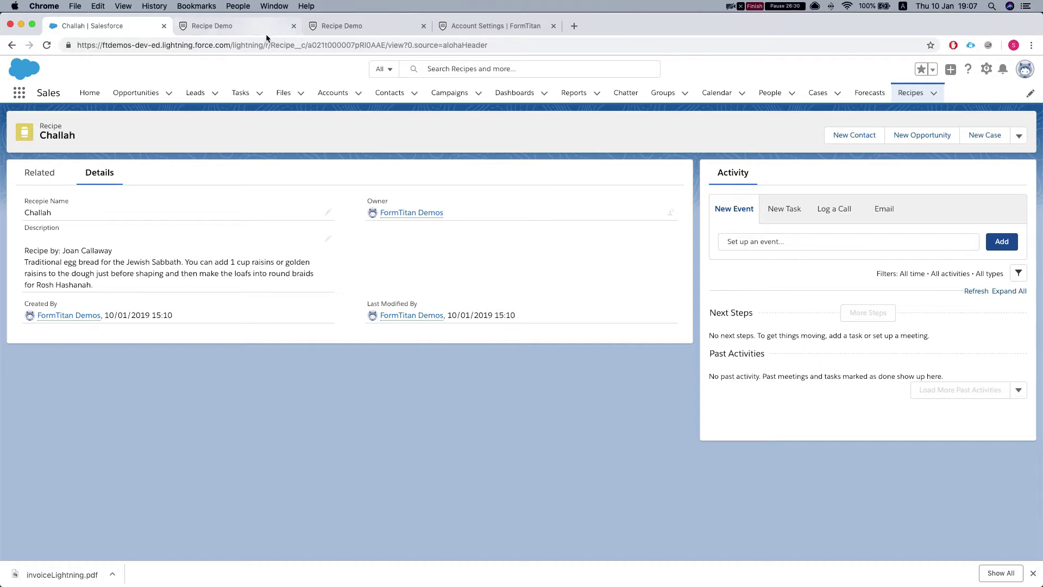
left_click(246, 34)
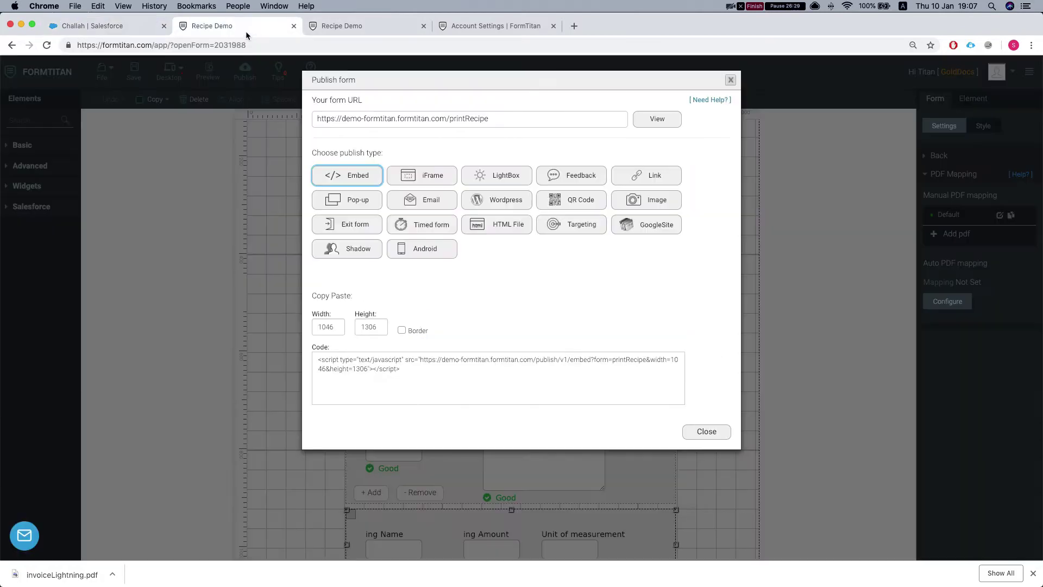
left_click(730, 81)
left_click(998, 218)
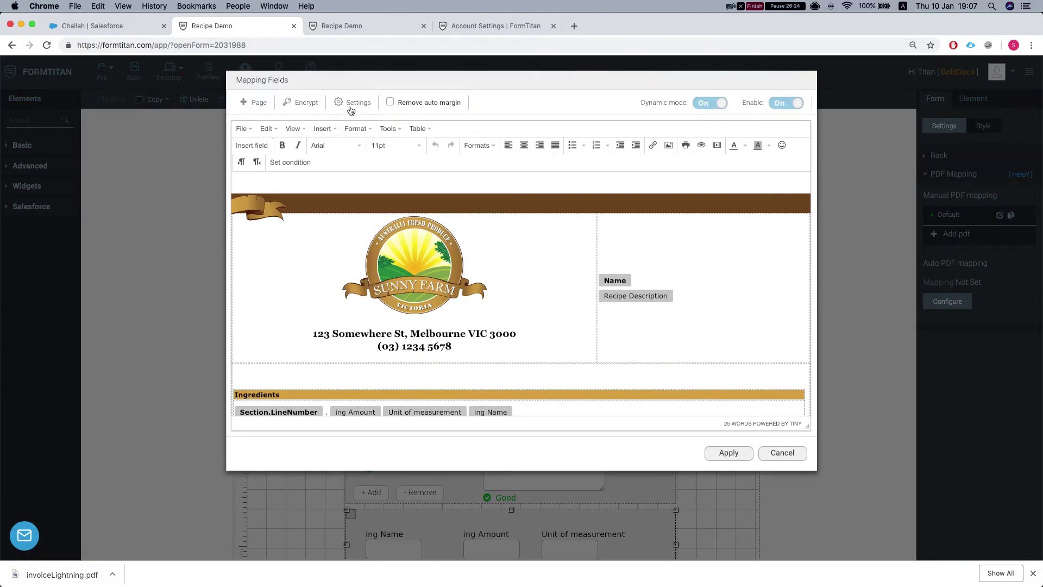
Configure the PDF's Salesforce Button with object Recipe and record ID field recipeId (fld8).
left_click(351, 109)
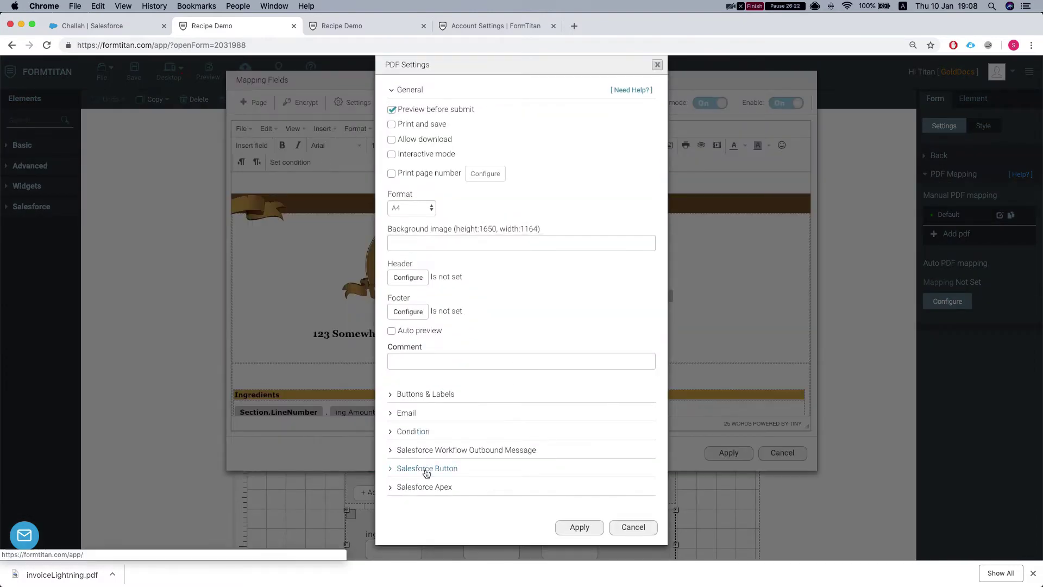
left_click(426, 468)
scroll(419, 483, "down", 1)
left_click(408, 454)
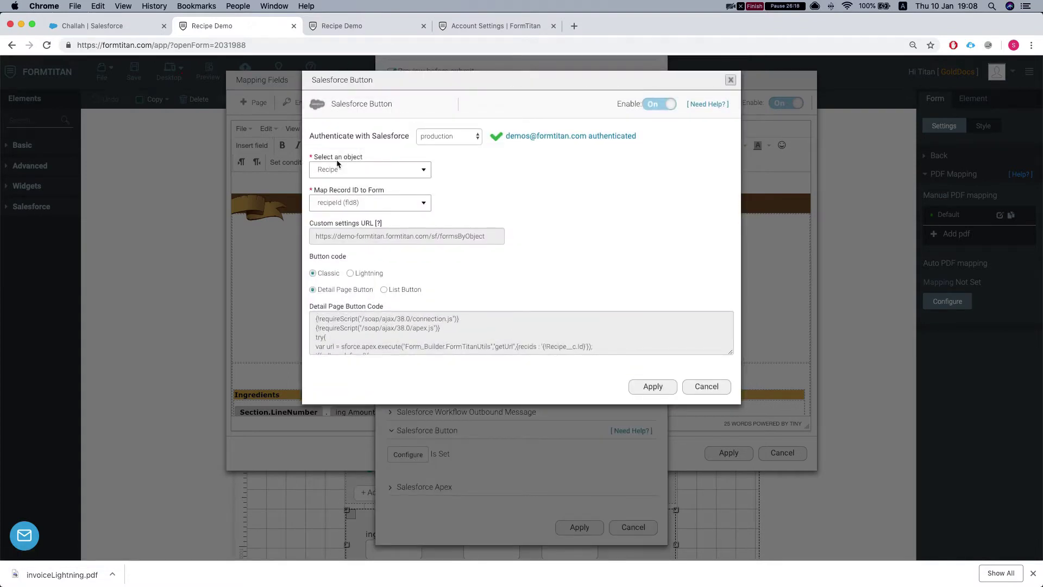
left_click(354, 169)
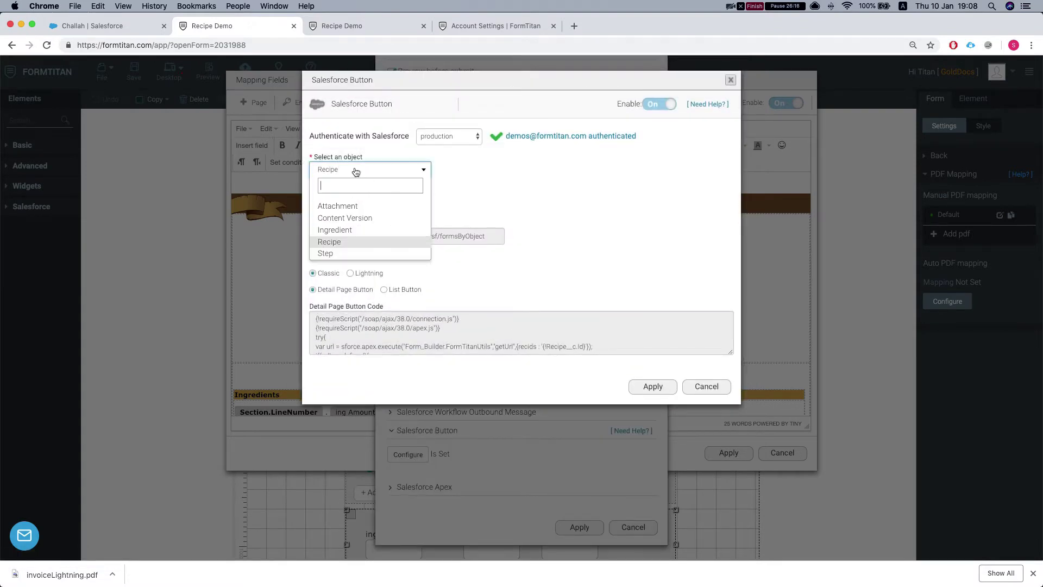
left_click(340, 242)
left_click(357, 205)
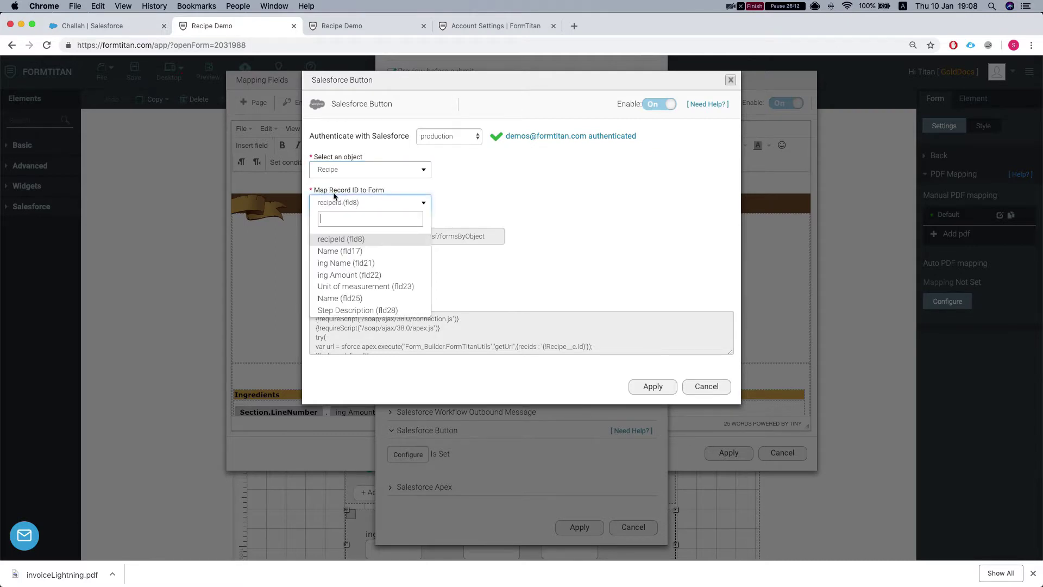
left_click(339, 241)
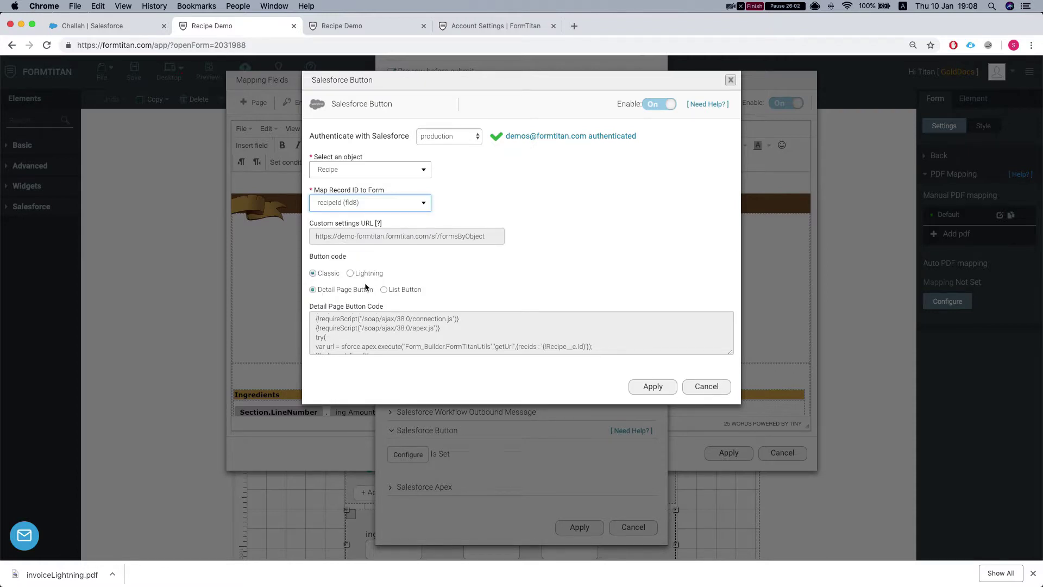
Read the Lightning button instructions, cancel without saving, and return to the Challah record.
left_click(350, 273)
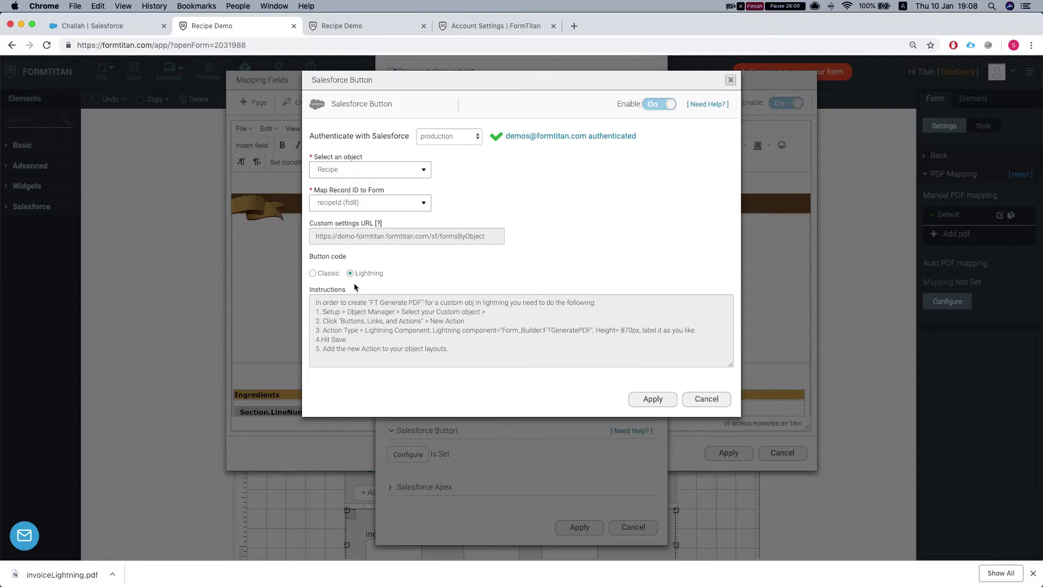
left_click_drag(317, 301, 353, 315)
left_click(494, 353)
left_click(353, 316)
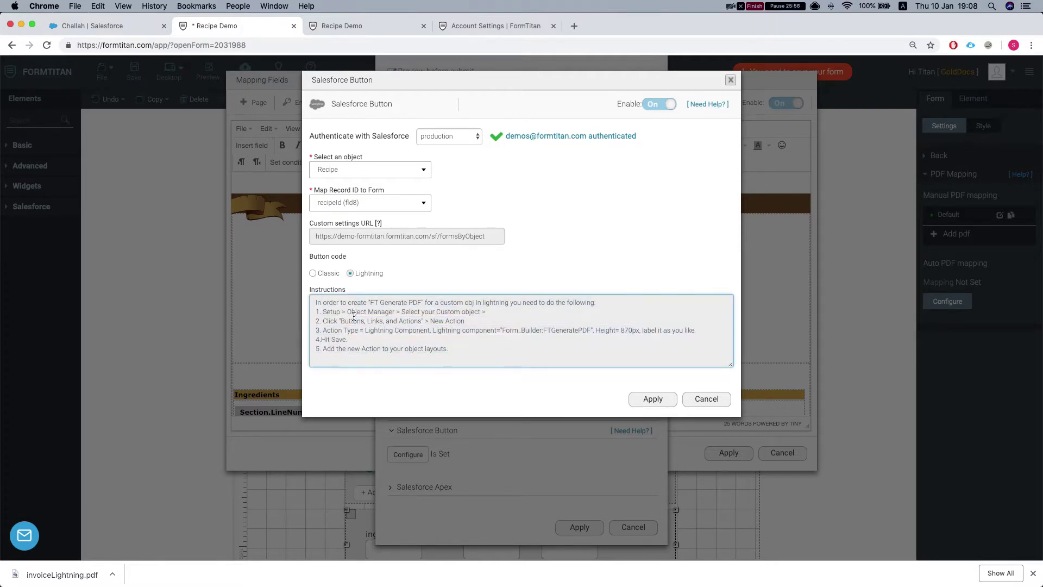
left_click(714, 396)
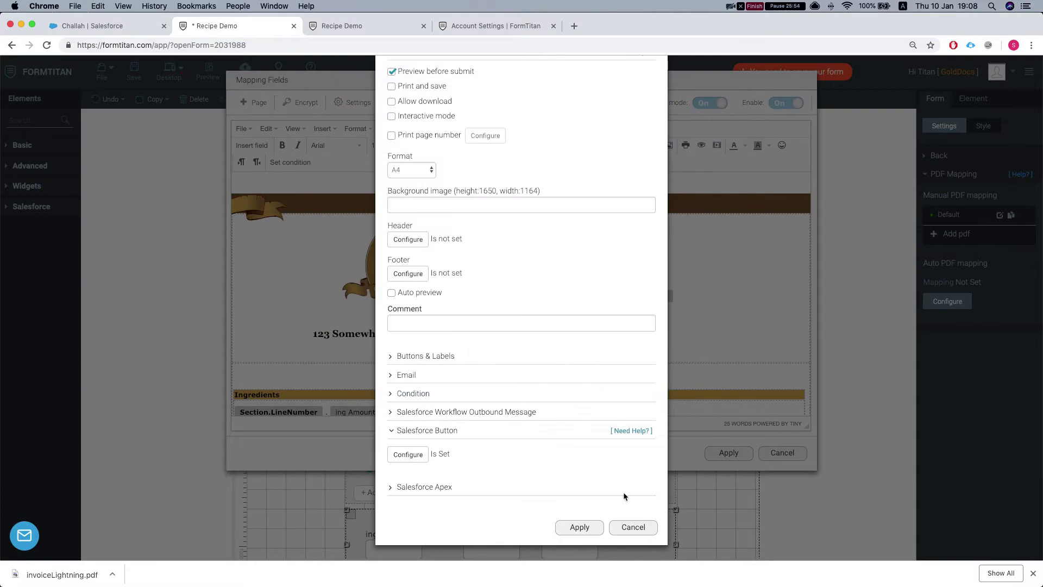
left_click(90, 25)
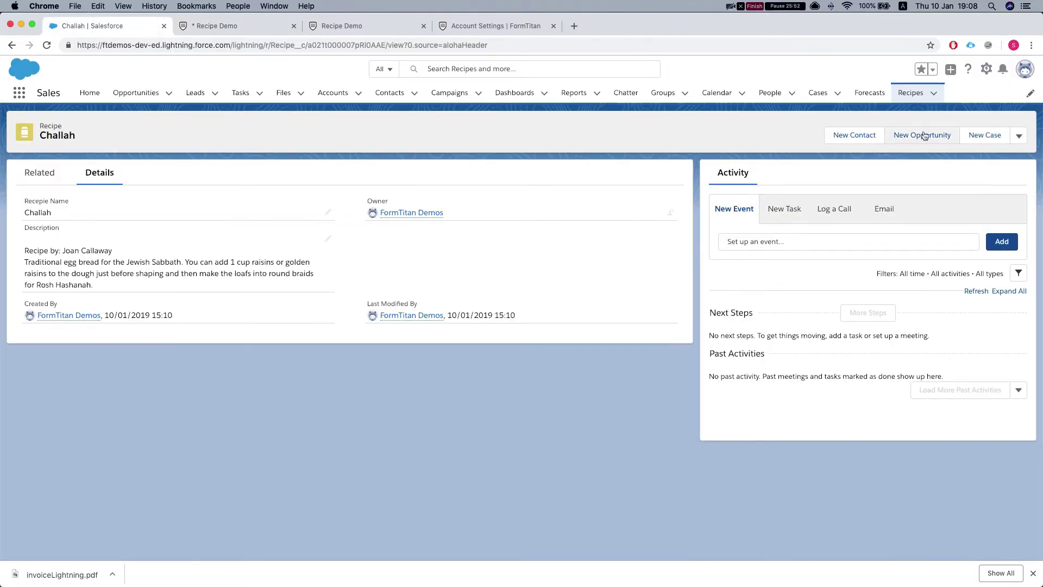
Open Salesforce Setup in a new tab and reach Object Manager via Quick Find 'object'.
left_click(986, 69)
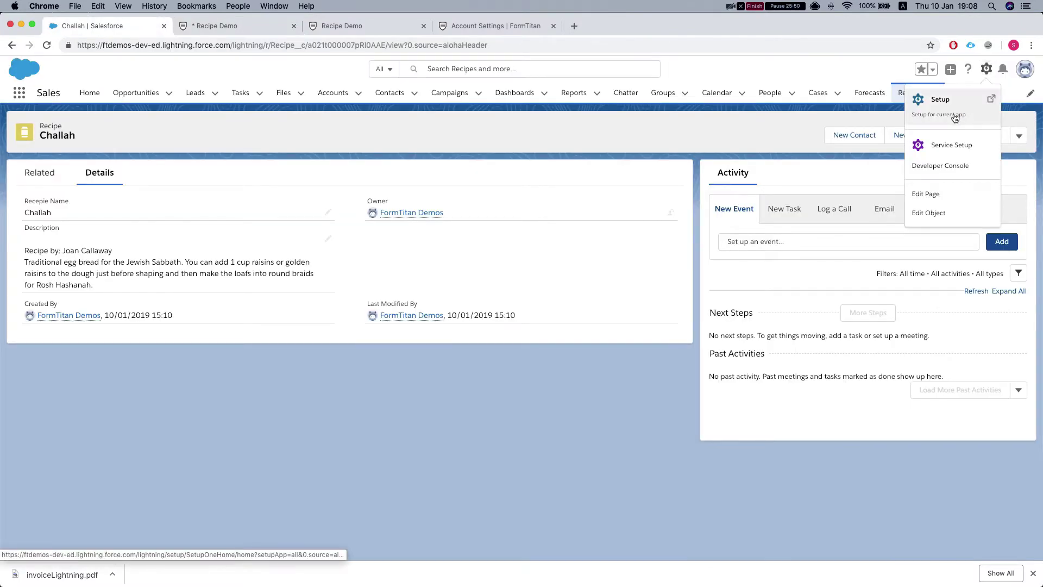
left_click(944, 97)
left_click(235, 25)
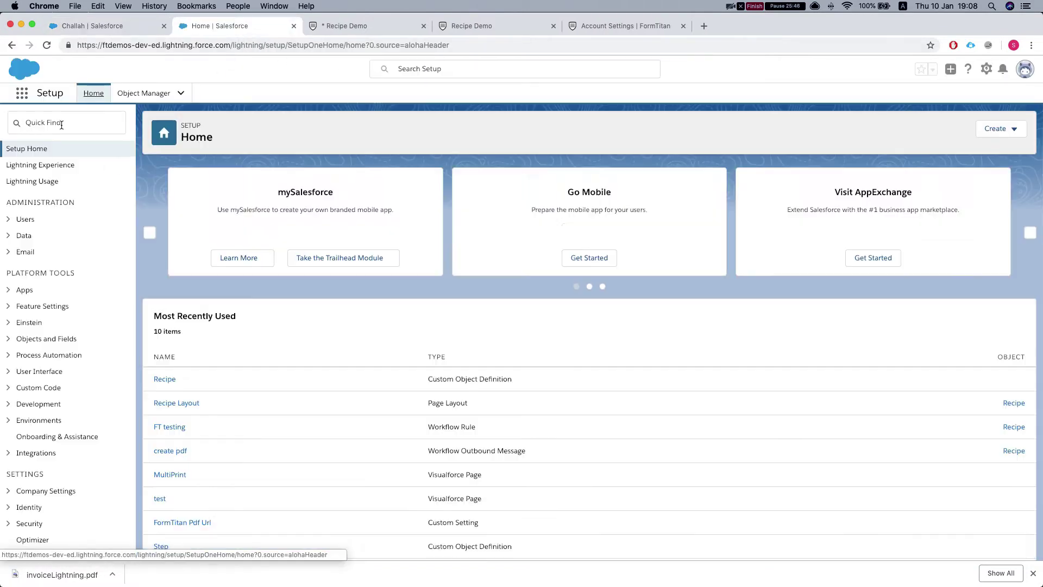
left_click(61, 124)
type("ob")
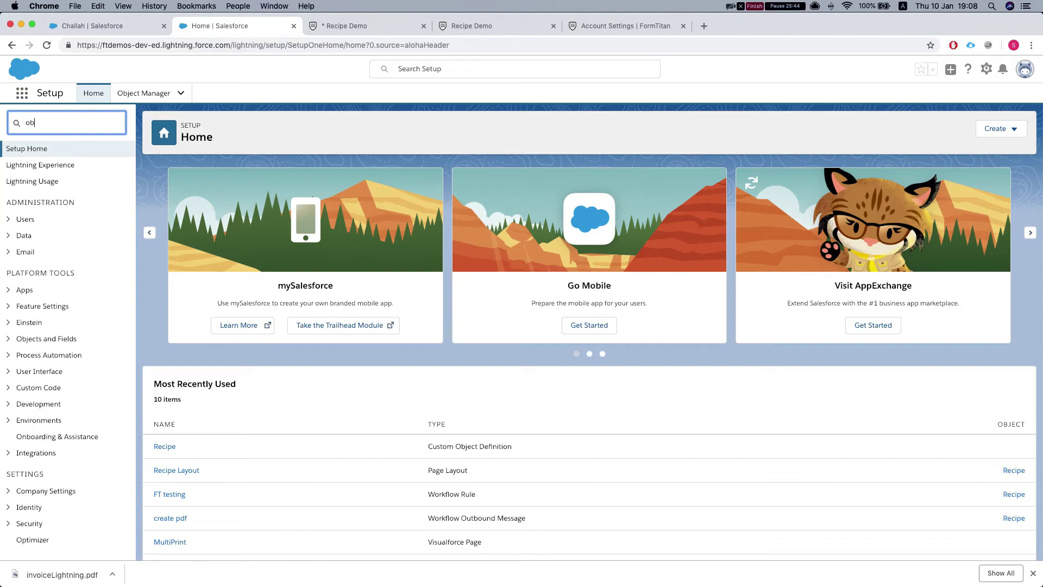
type("ject")
scroll(61, 195, "down", 1)
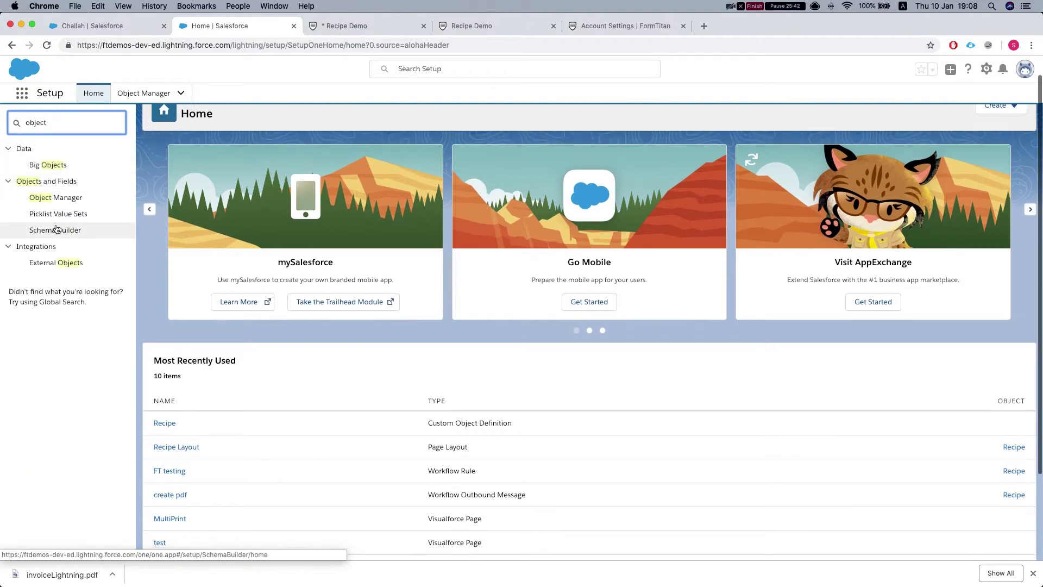
left_click(61, 201)
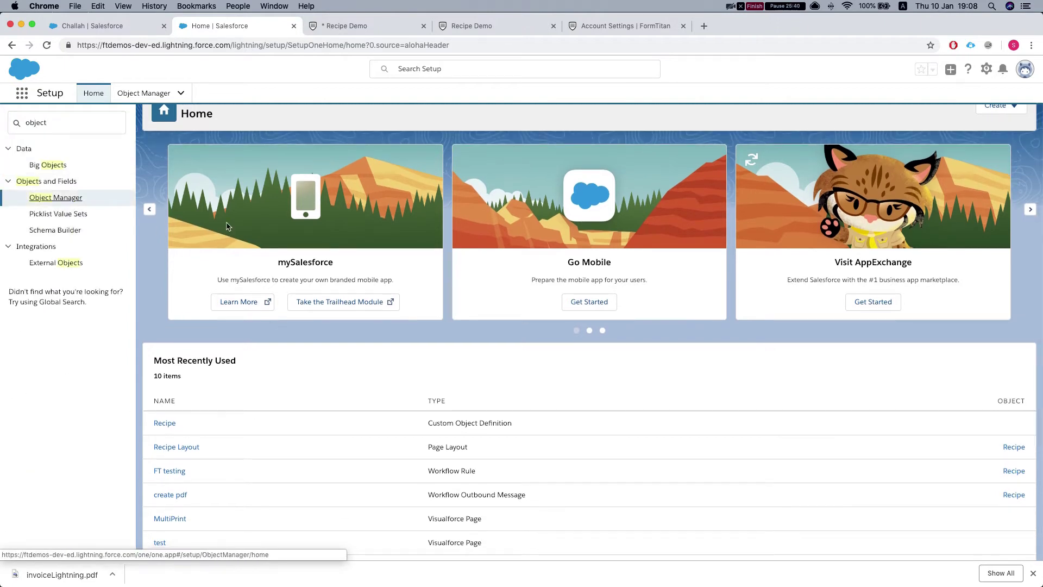
Find the Recipe object and start a New Action under Buttons, Links, and Actions.
key("super+f")
type("rec")
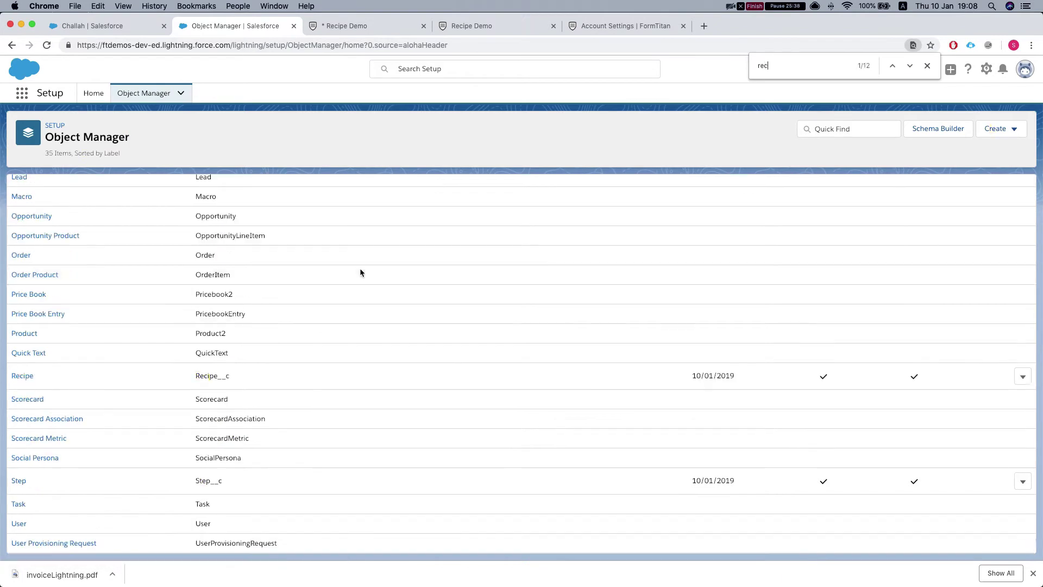
type("ip")
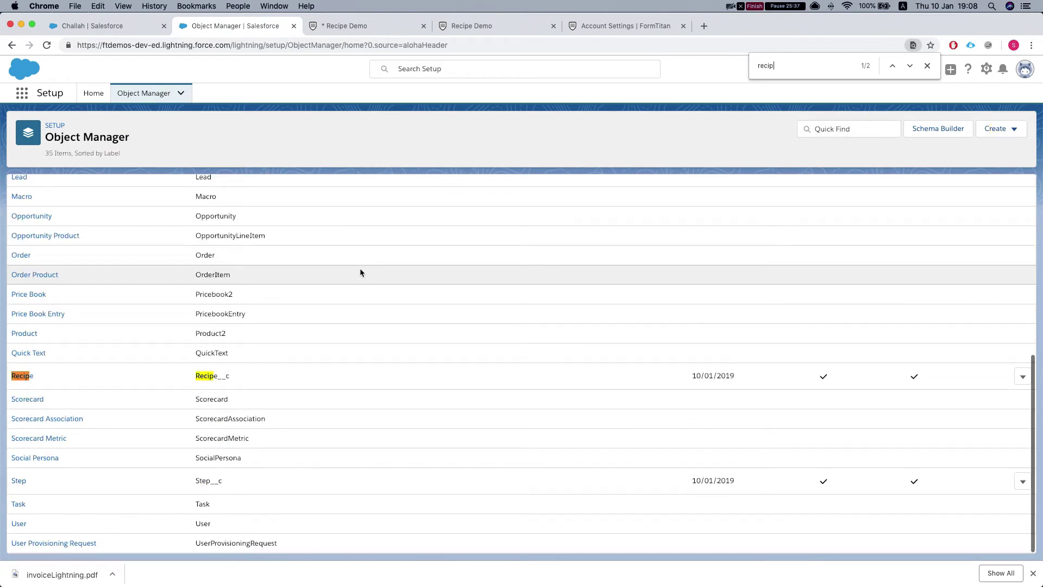
left_click(29, 380)
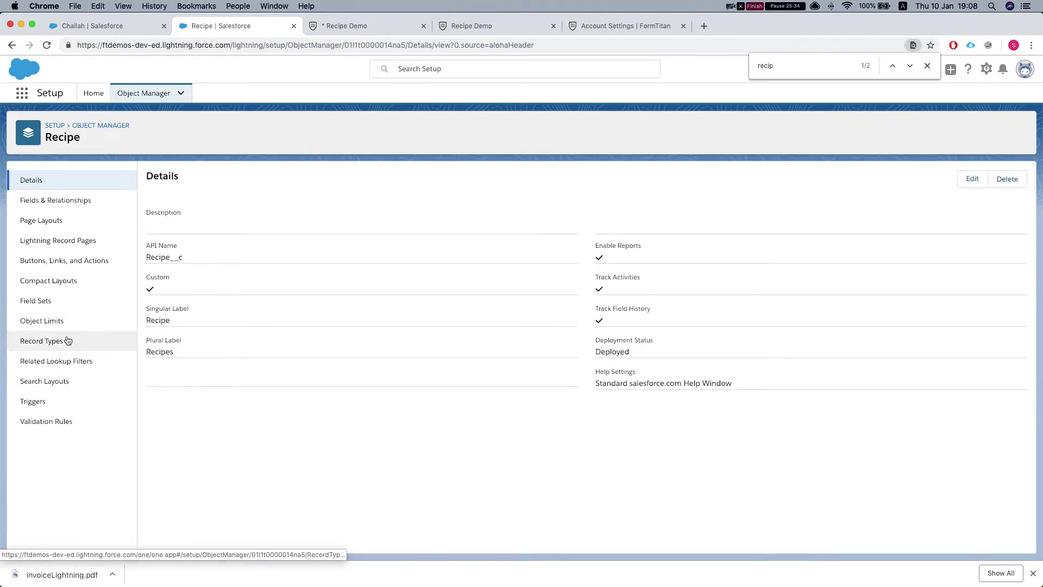
left_click(63, 261)
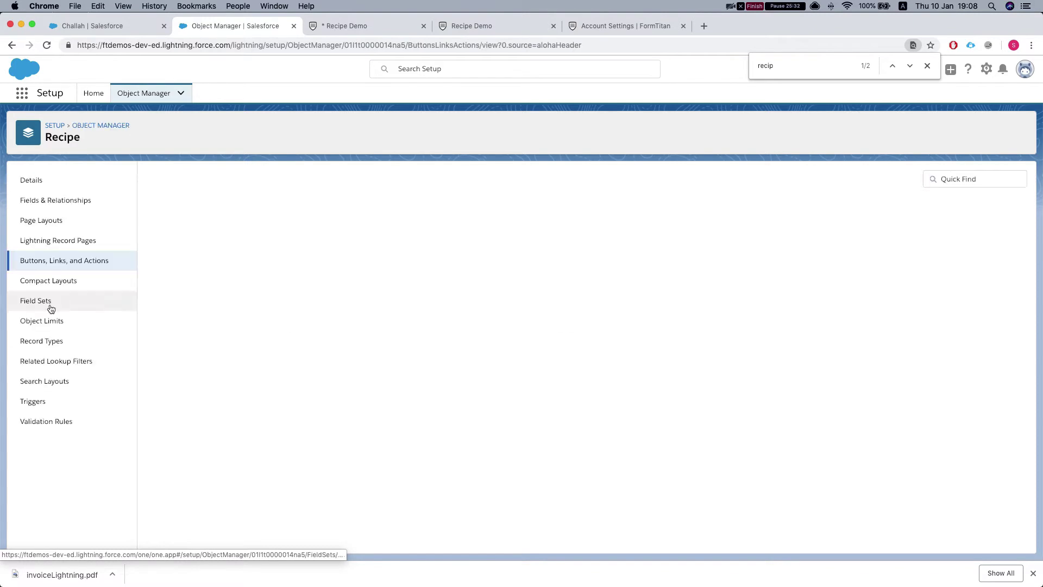
left_click(922, 179)
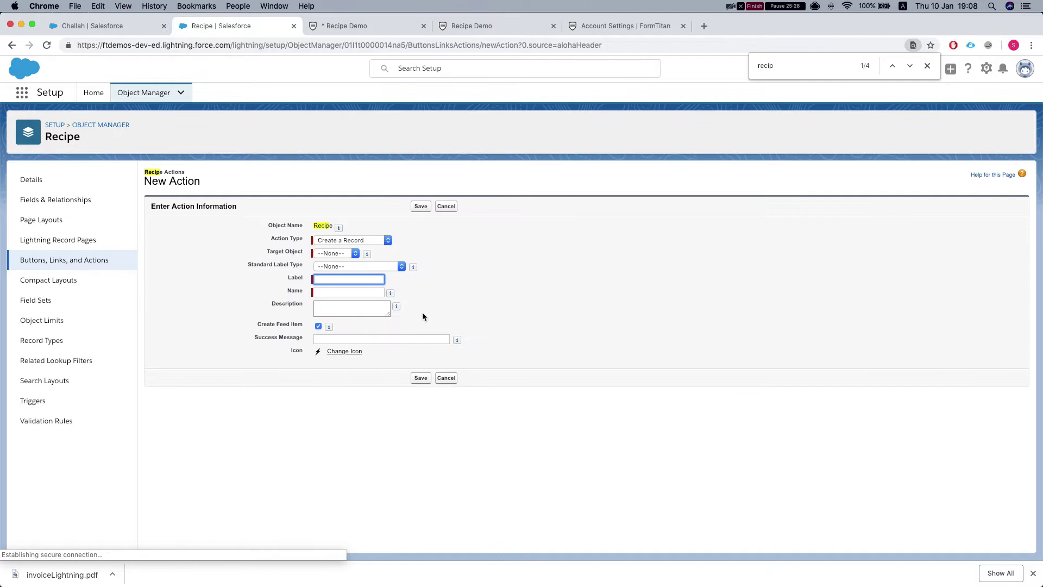
Make the new Recipe action a Lightning Component using Form_Builder:FTGeneratePDF with 800px height.
left_click(336, 242)
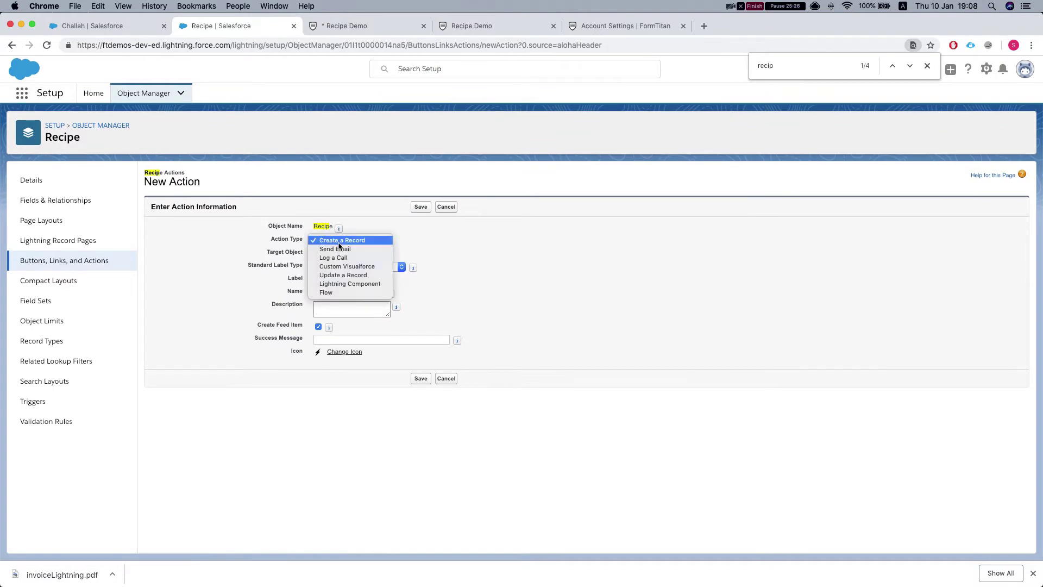
left_click(336, 283)
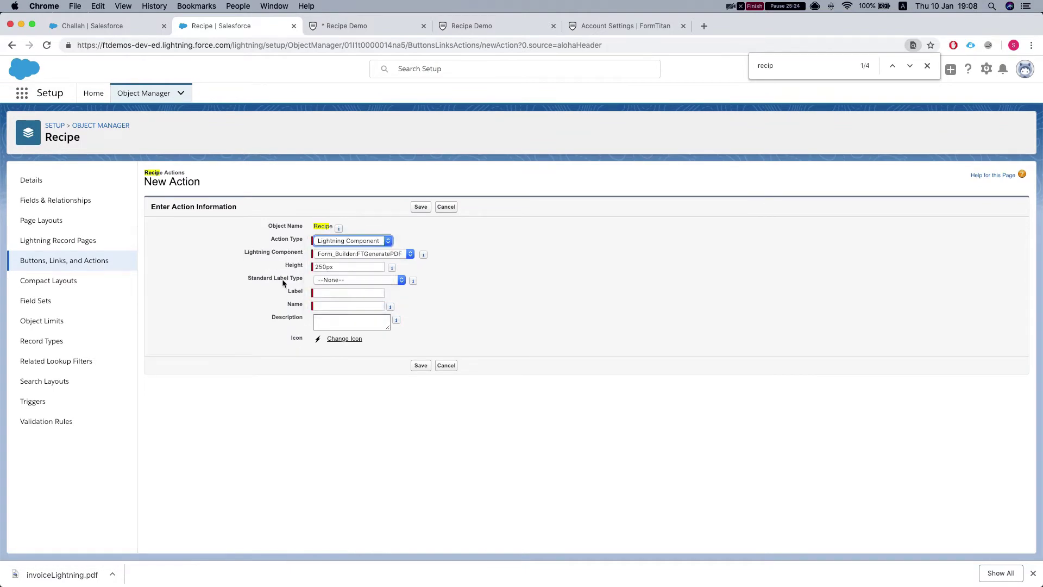
left_click(343, 259)
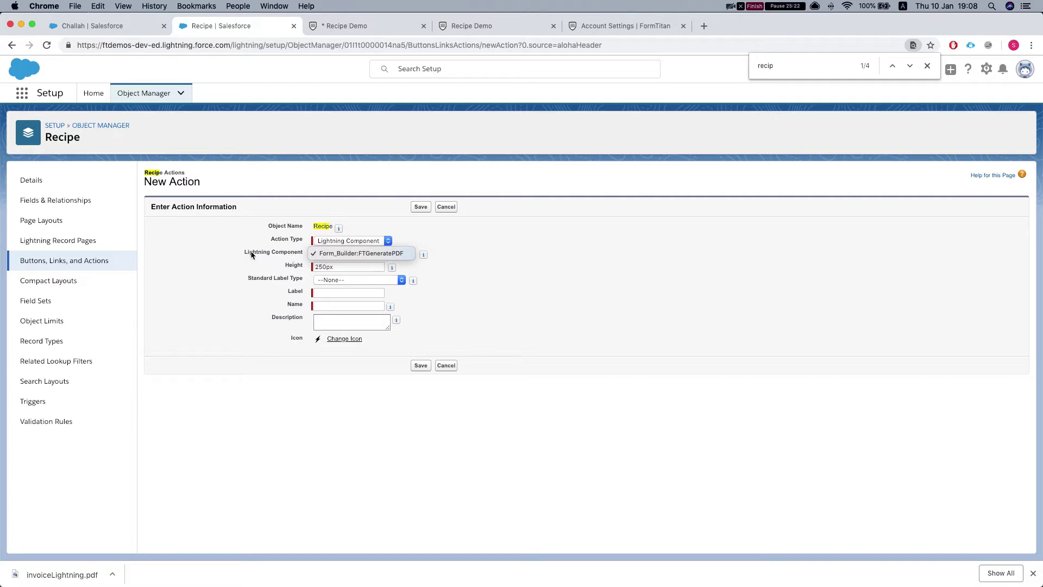
left_click(336, 254)
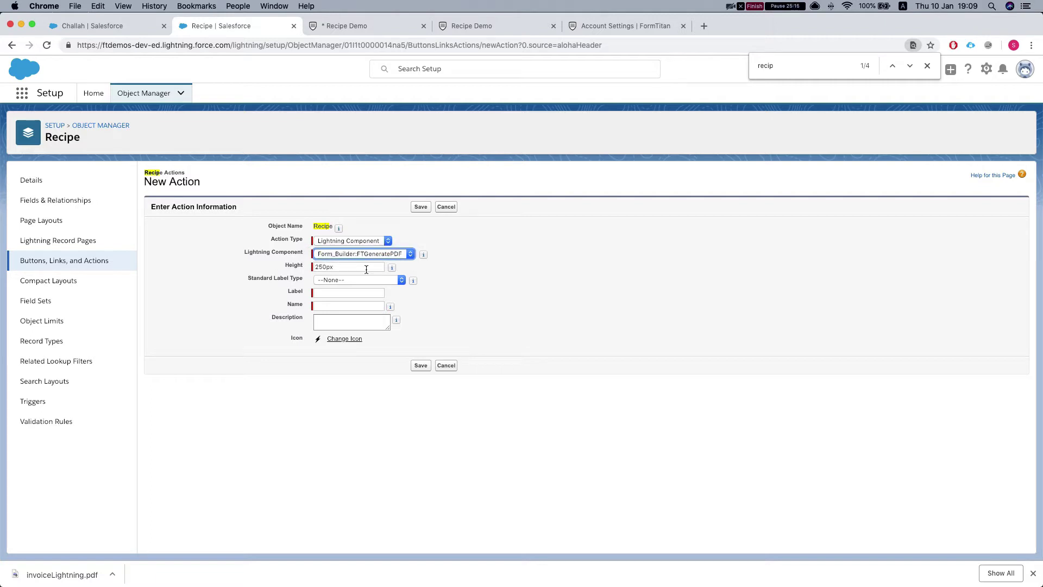
left_click(327, 267)
left_click(345, 254)
left_click(342, 254)
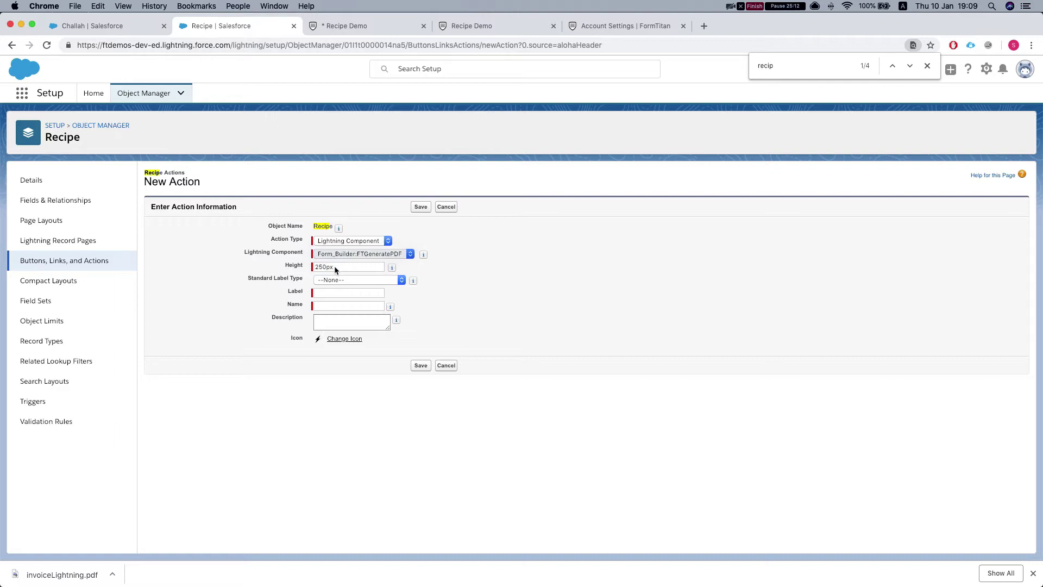
left_click(337, 253)
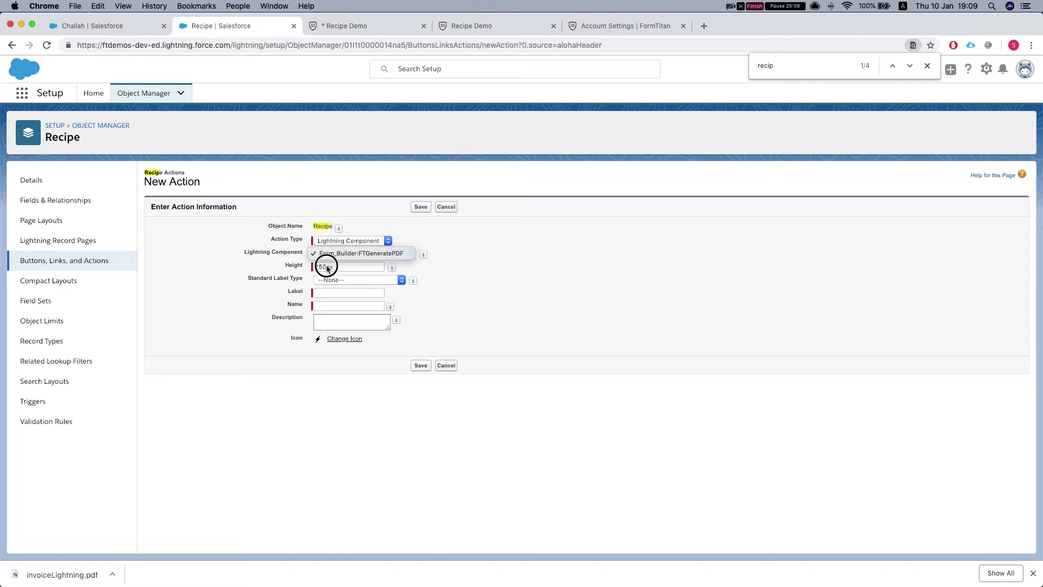
left_click(329, 263)
left_click(289, 267)
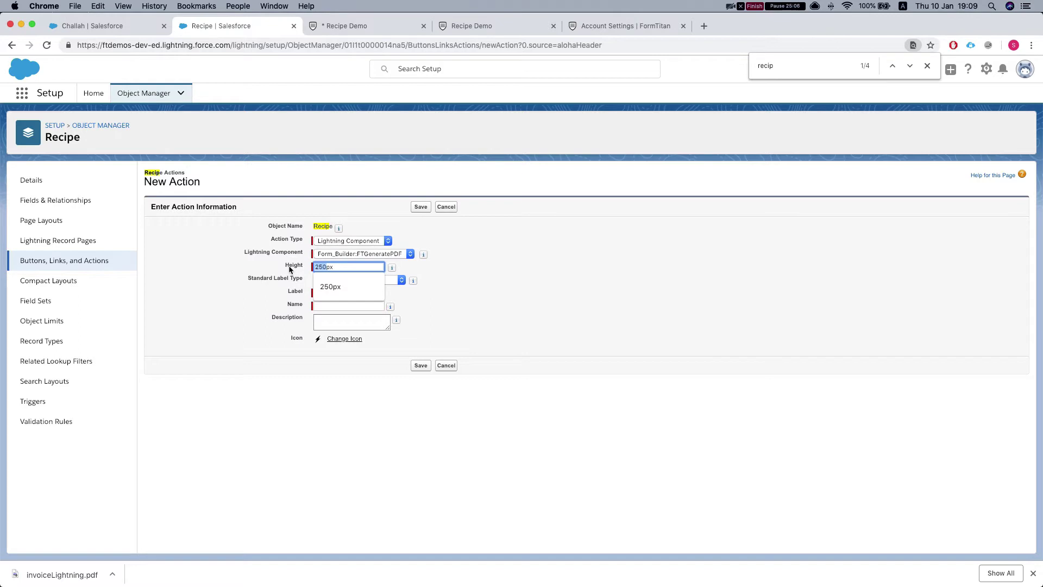
type("80")
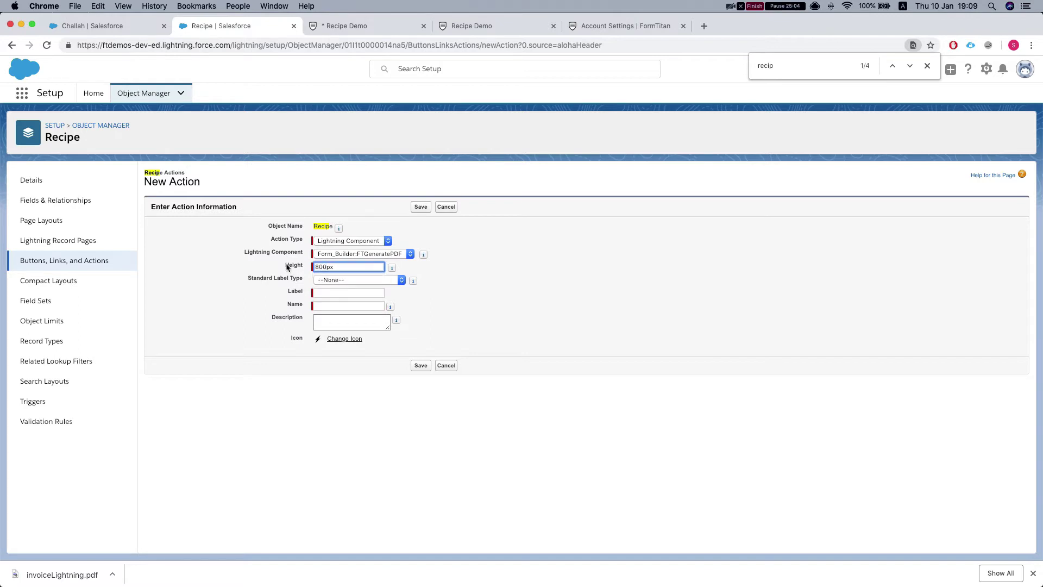
Label the action 'Print recipe' with API name Print_recipe and save it.
left_click(333, 280)
left_click(275, 281)
left_click(347, 294)
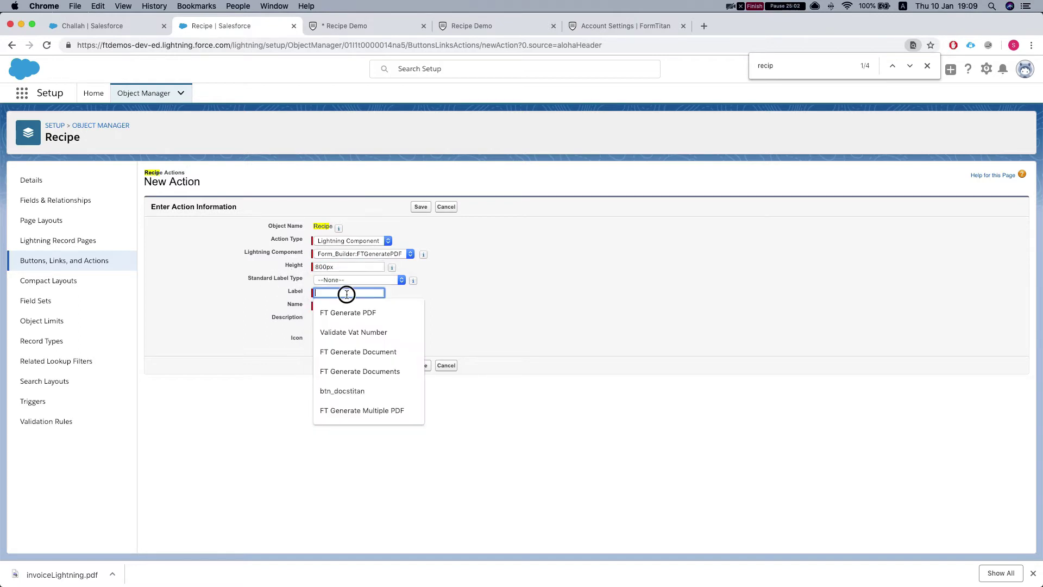
type("P")
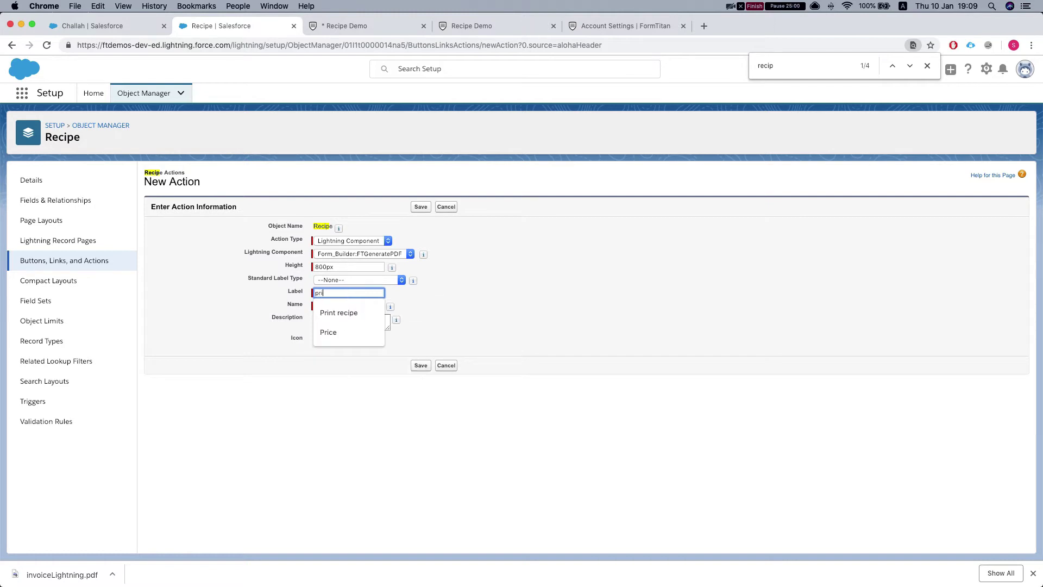
key("Down")
key("Tab")
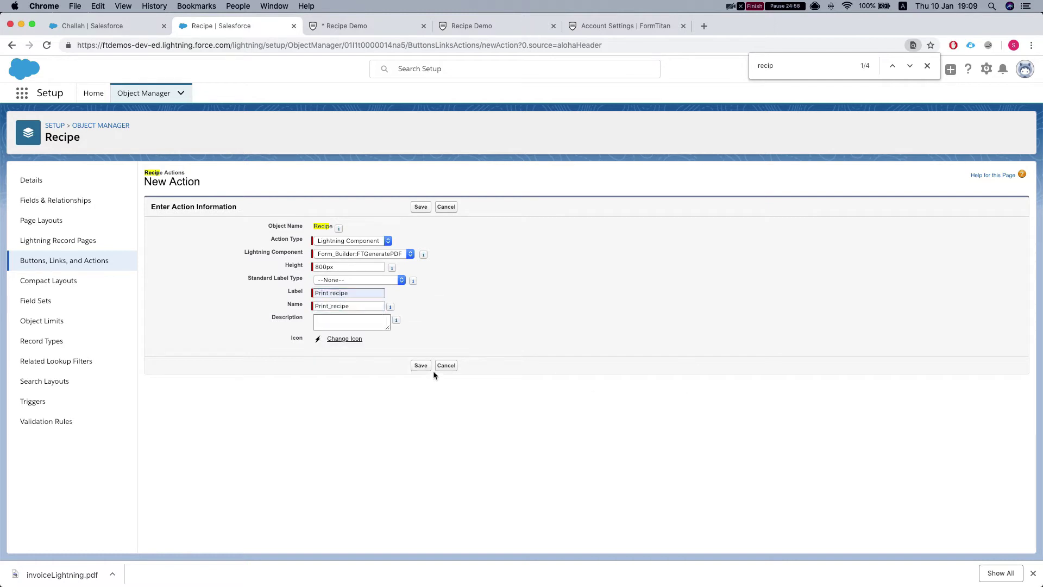
left_click(423, 365)
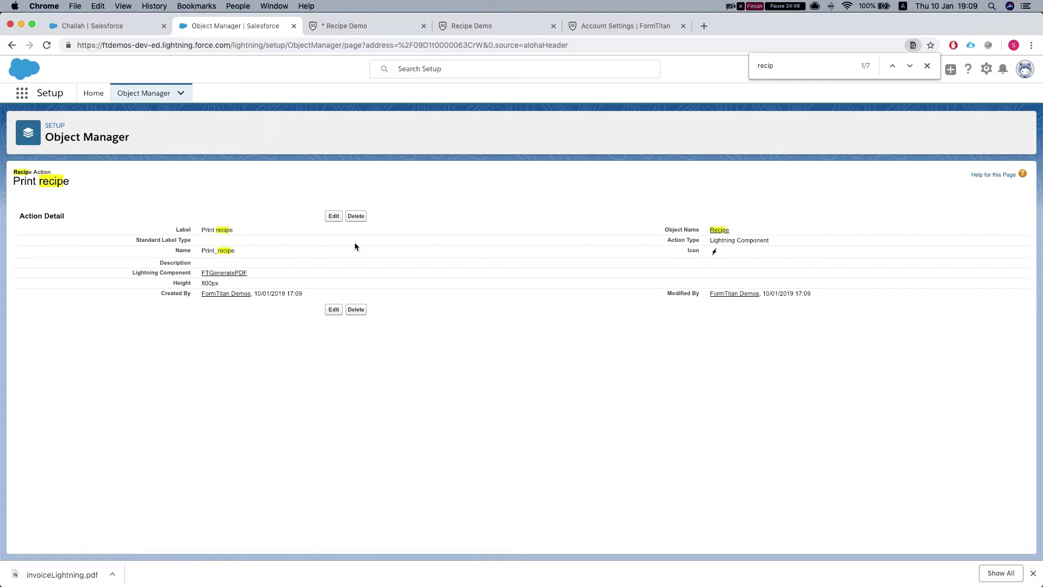
Open the Recipe object's Recipe Layout for editing from Object Manager.
left_click(61, 128)
left_click(33, 197)
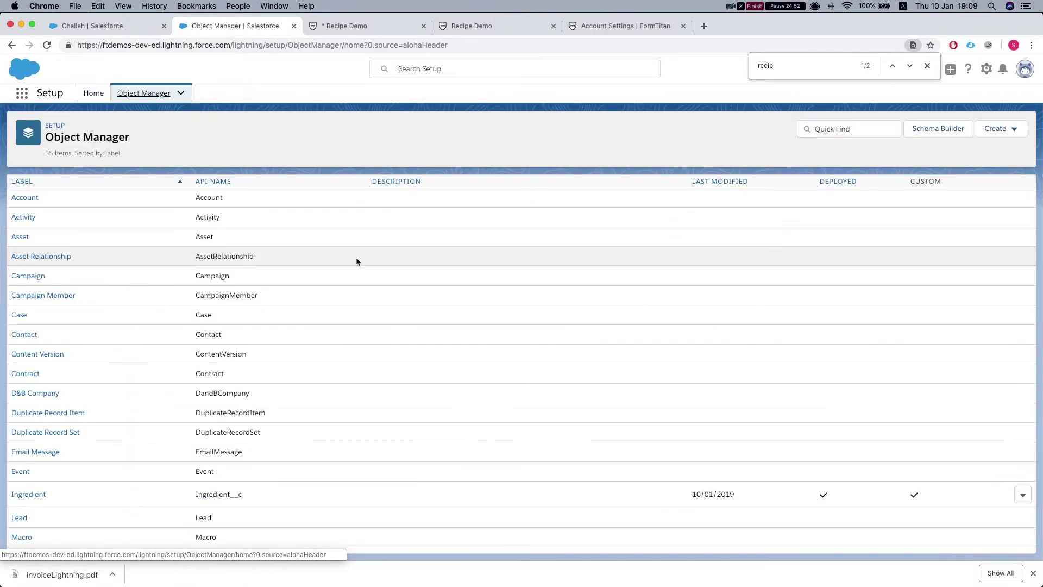
key("super+f")
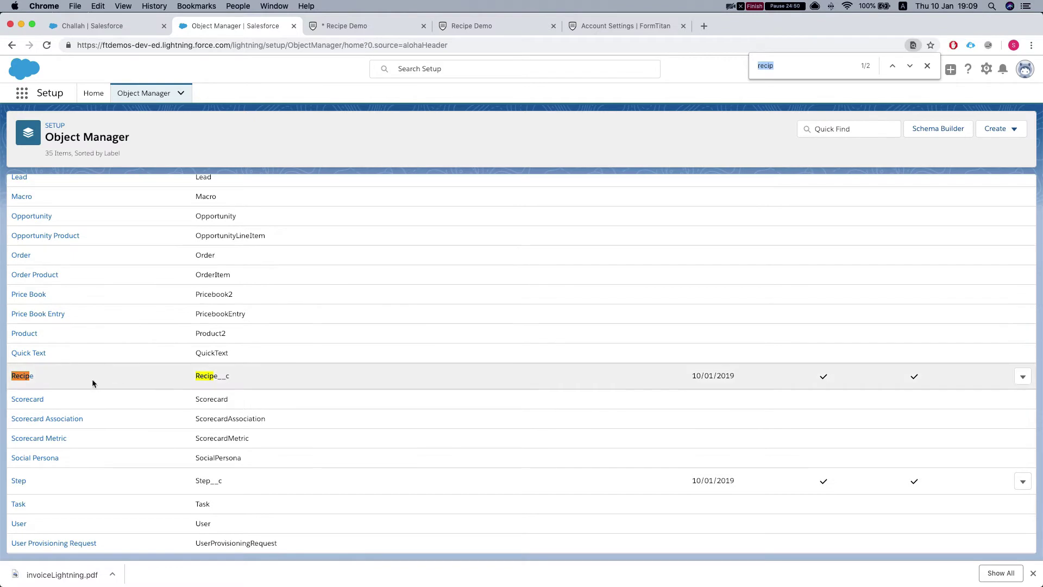
left_click(26, 376)
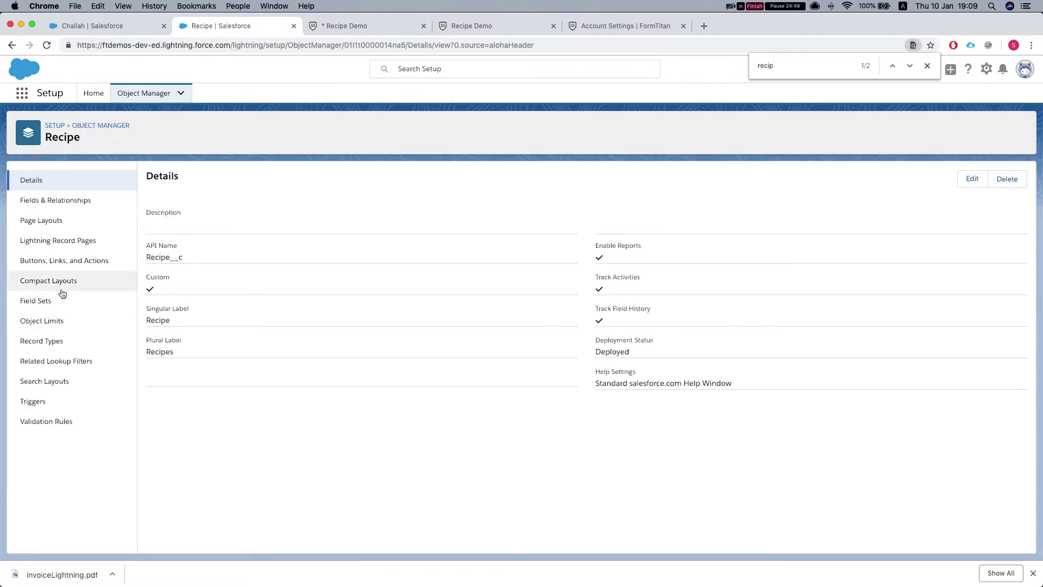
left_click(58, 221)
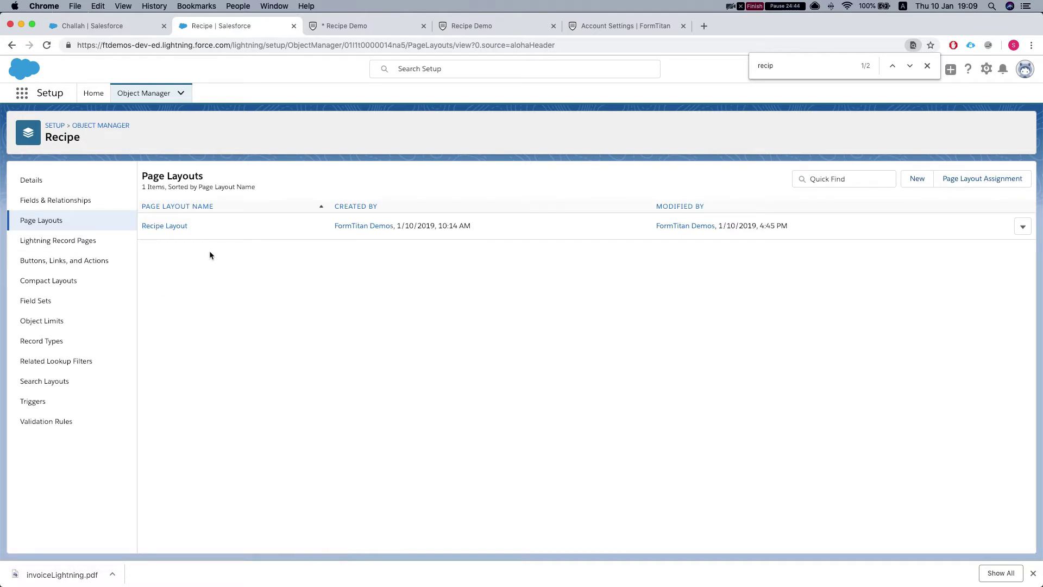
left_click(1022, 226)
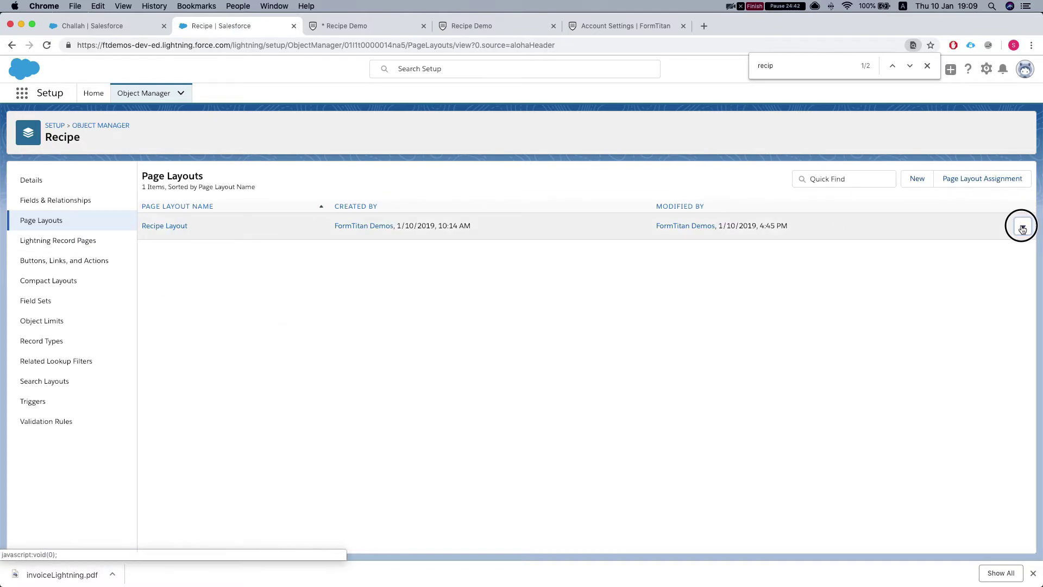
left_click(987, 250)
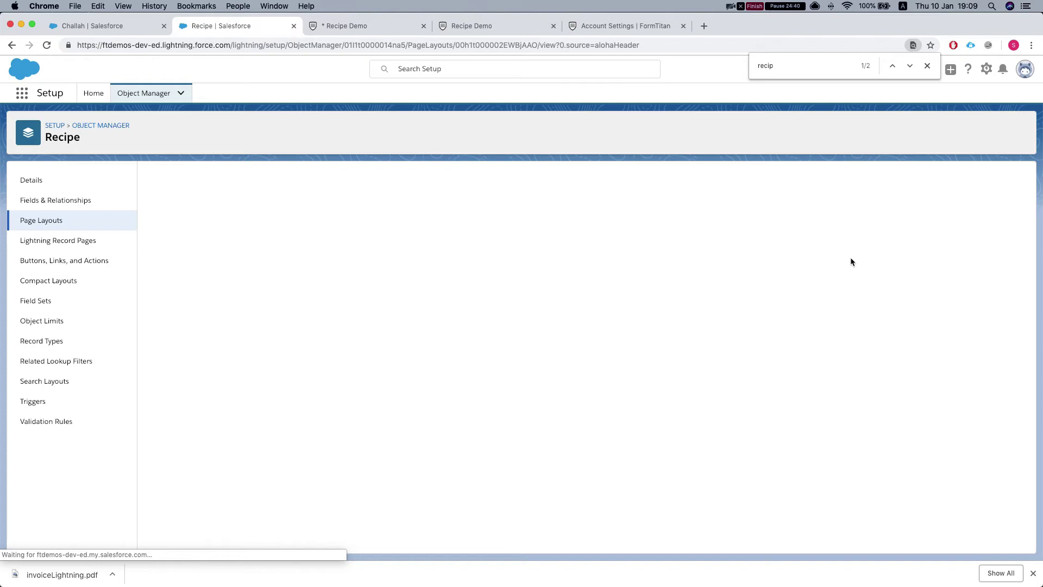
Drag Print recipe into the Mobile and Lightning Experience Actions and save the layout.
scroll(375, 285, "down", 3)
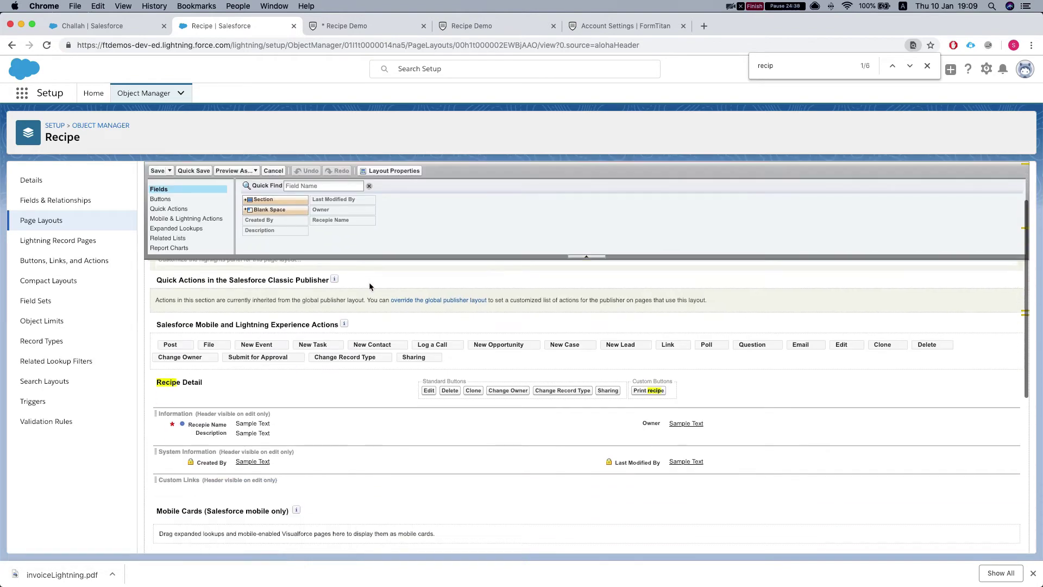
left_click(180, 218)
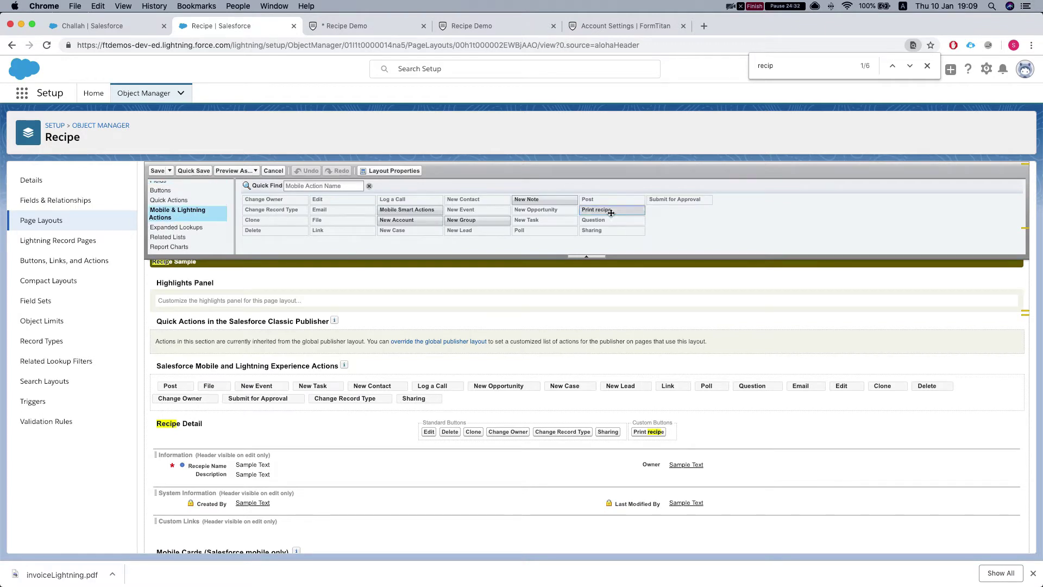
left_click_drag(597, 211, 125, 383)
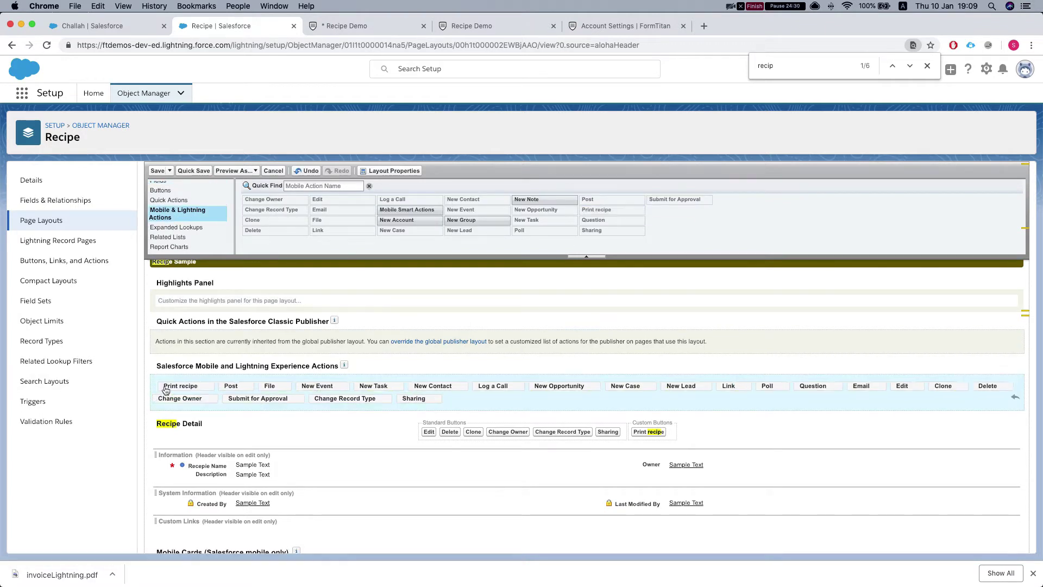
left_click(158, 172)
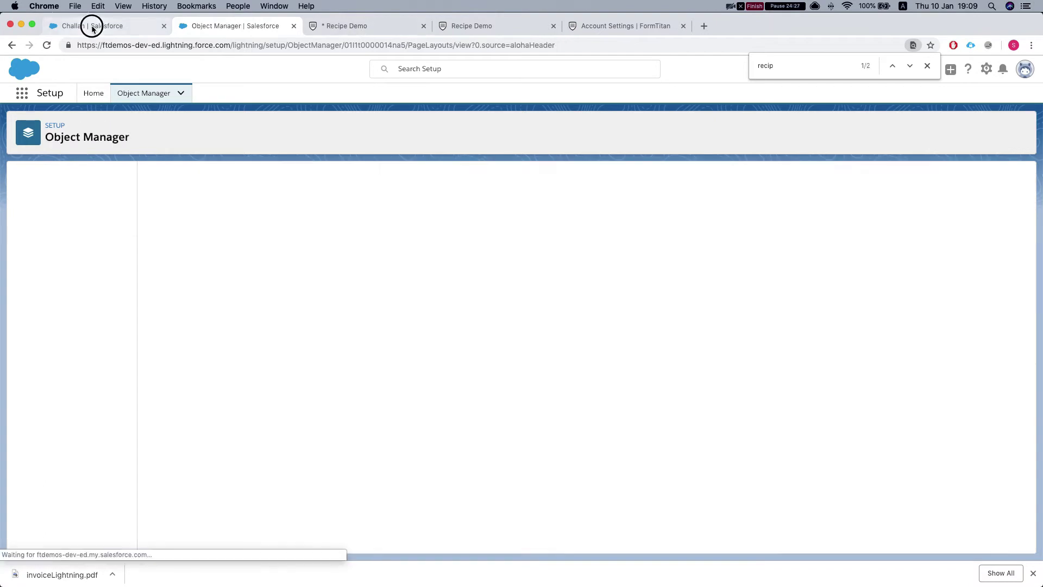
Reload Challah and run Print recipe, which shows no documents, then go to FormTitan account settings.
left_click(91, 25)
key("super+r")
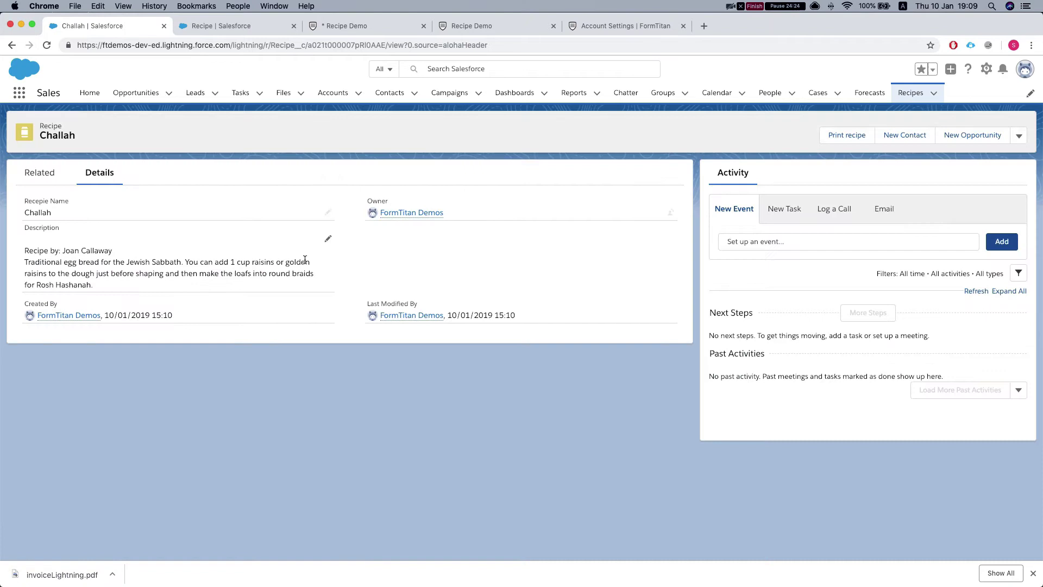
left_click(847, 135)
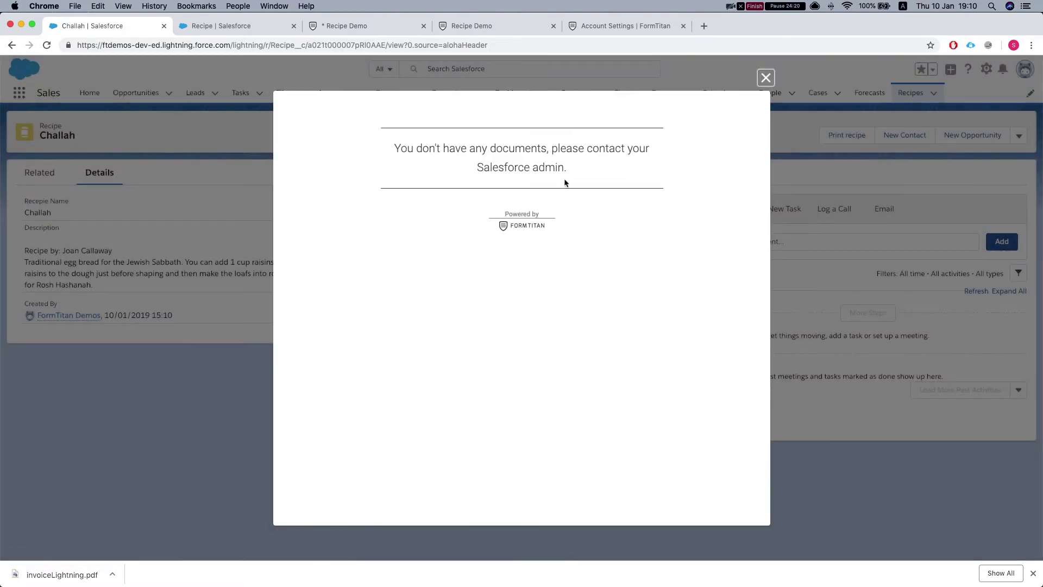
left_click(595, 27)
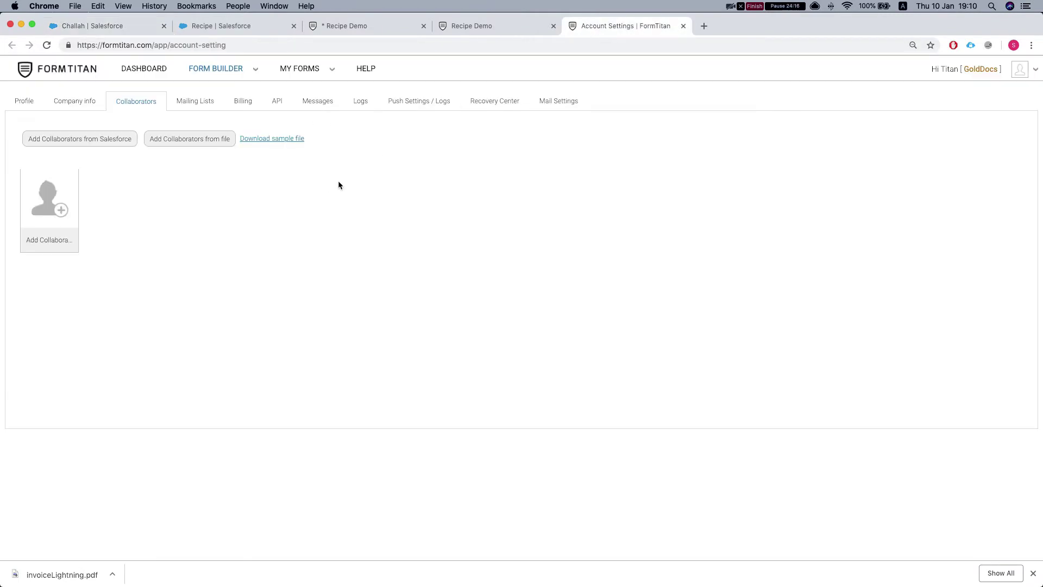
Leave the unsaved Recipe Demo form and open FormTitan's Collaborators account settings.
left_click(684, 26)
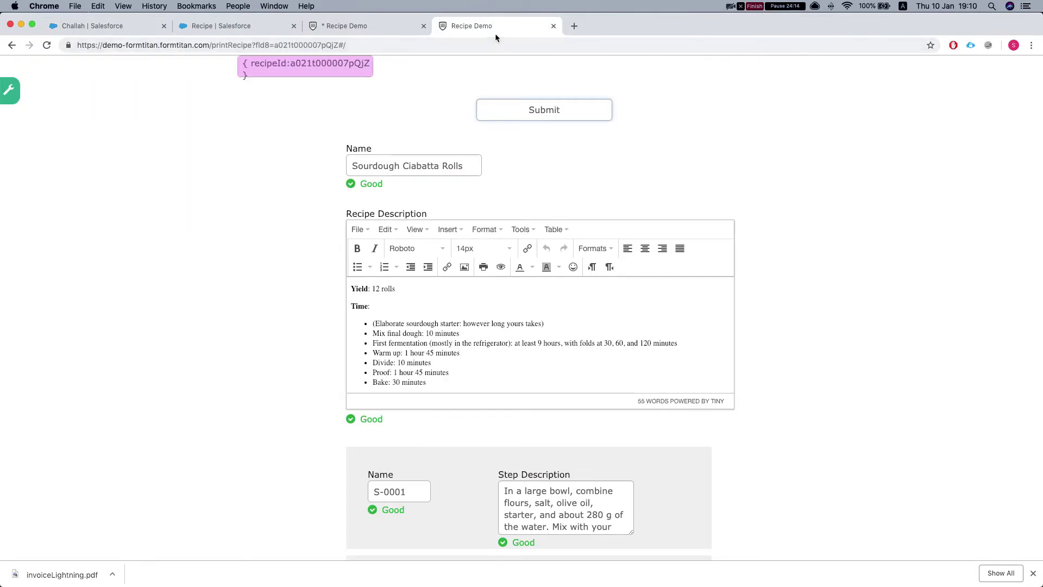
left_click(348, 34)
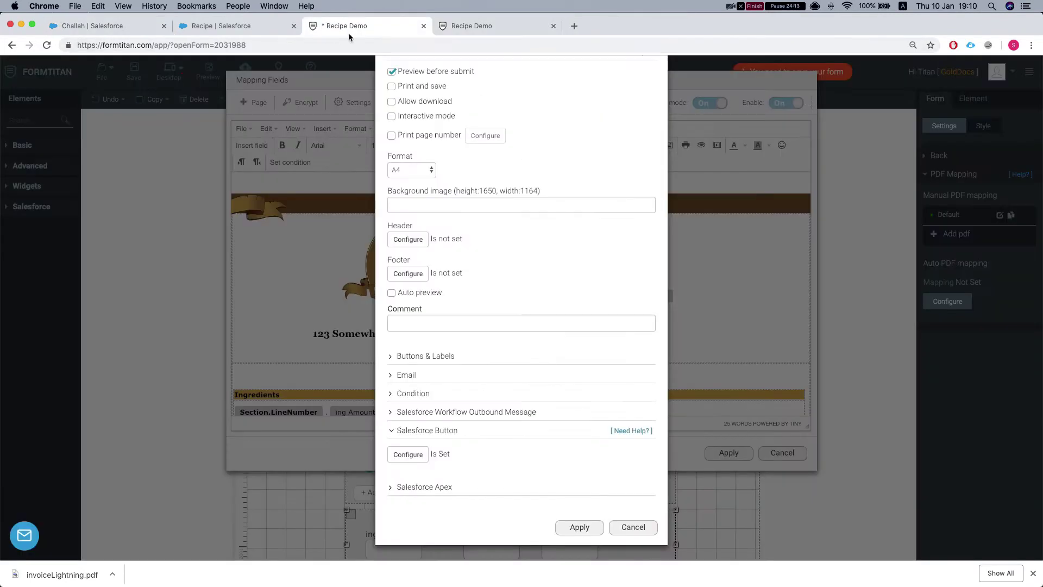
left_click(632, 527)
left_click(780, 457)
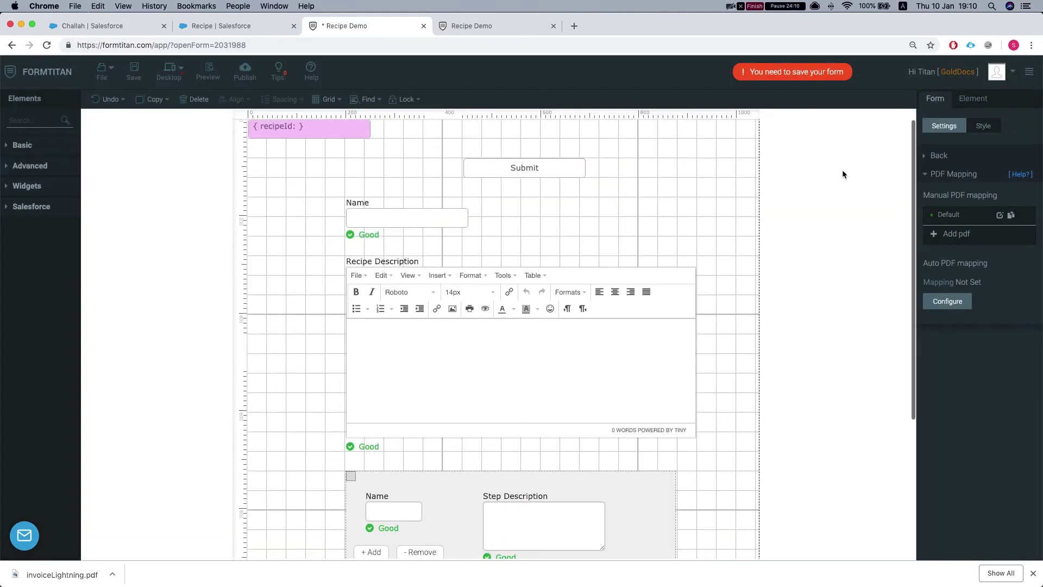
left_click(1014, 74)
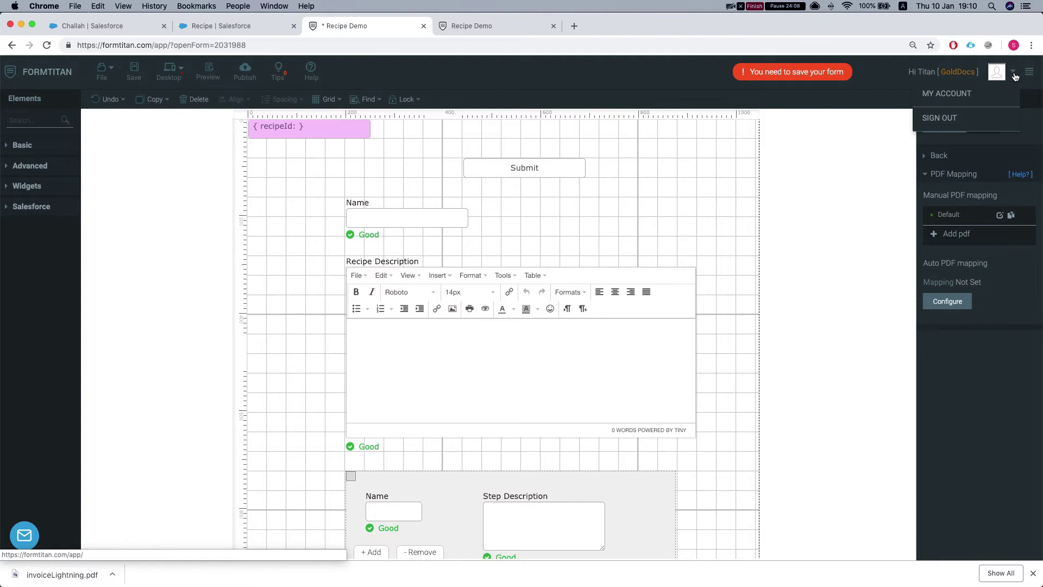
left_click(946, 94)
left_click(611, 106)
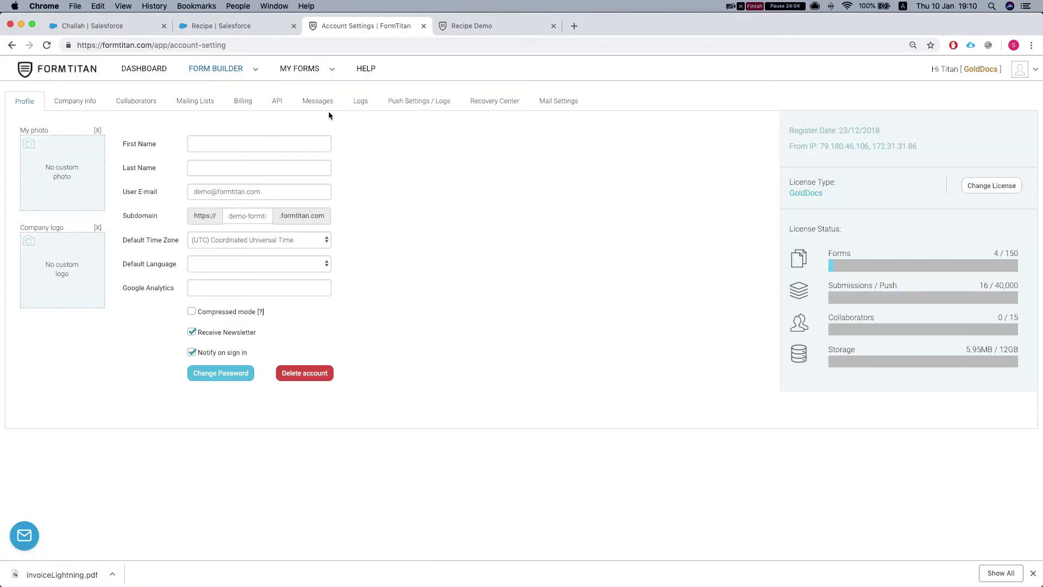
left_click(134, 105)
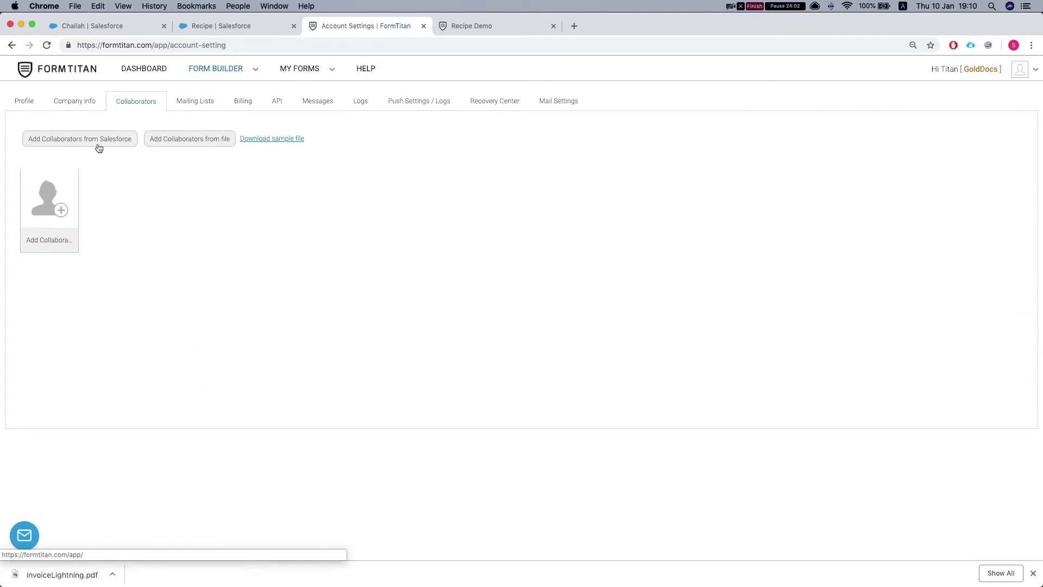
Add the searched demo Salesforce user as collaborator with Submit permission on Recipe Demo.
left_click(178, 142)
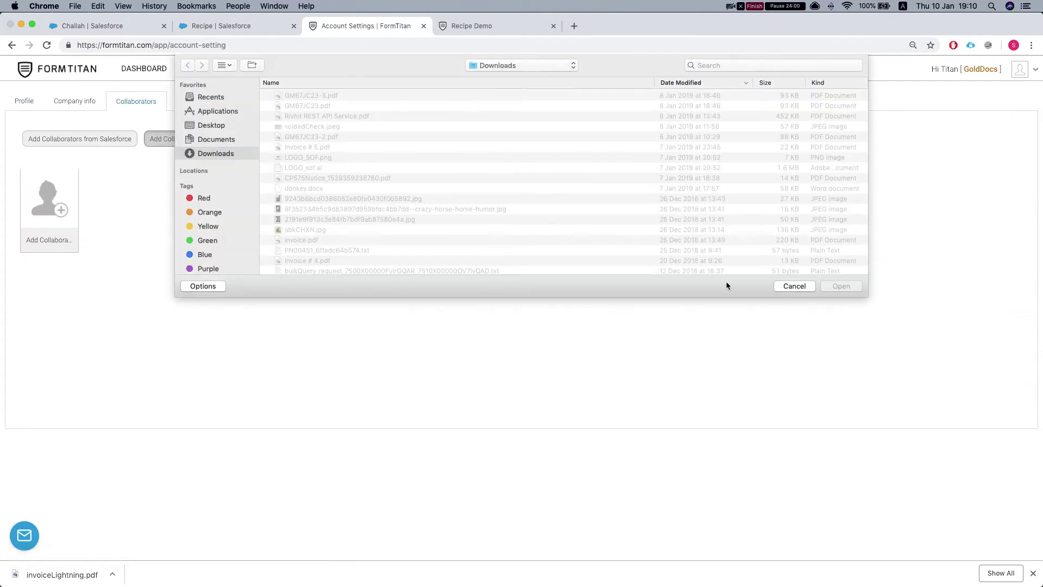
left_click(792, 282)
left_click(93, 139)
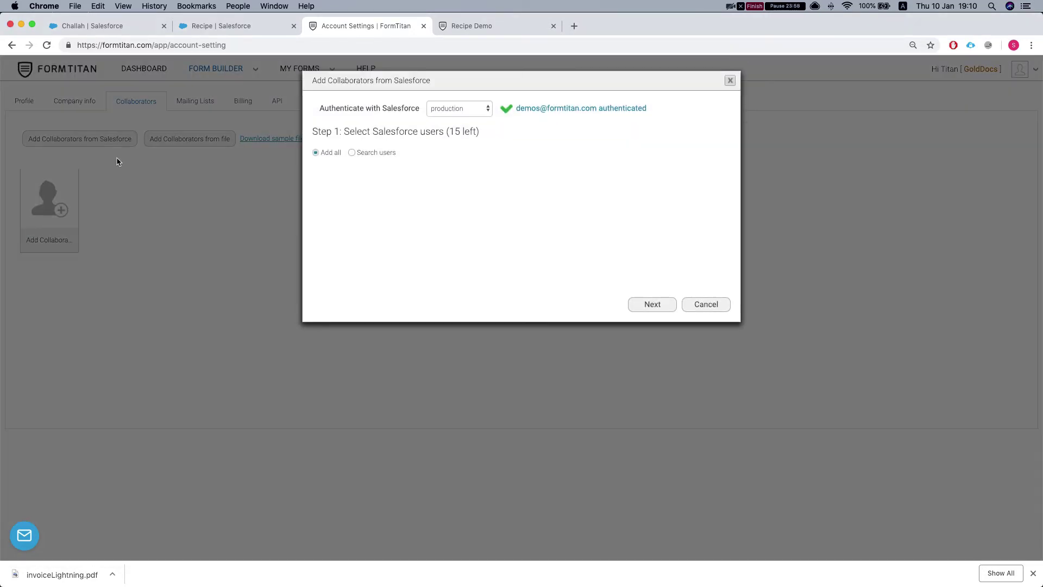
left_click(352, 153)
left_click(327, 240)
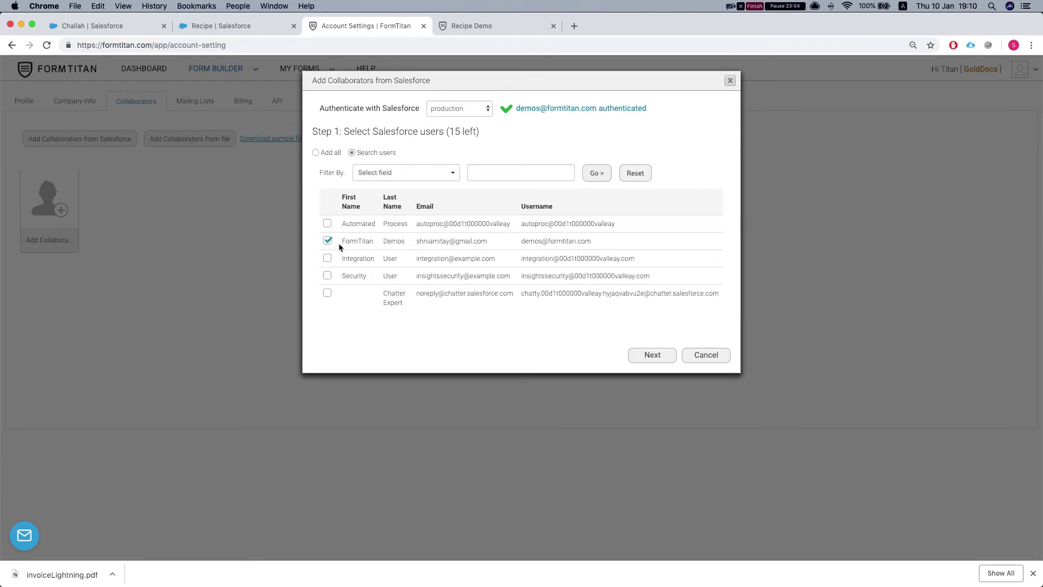
left_click(654, 356)
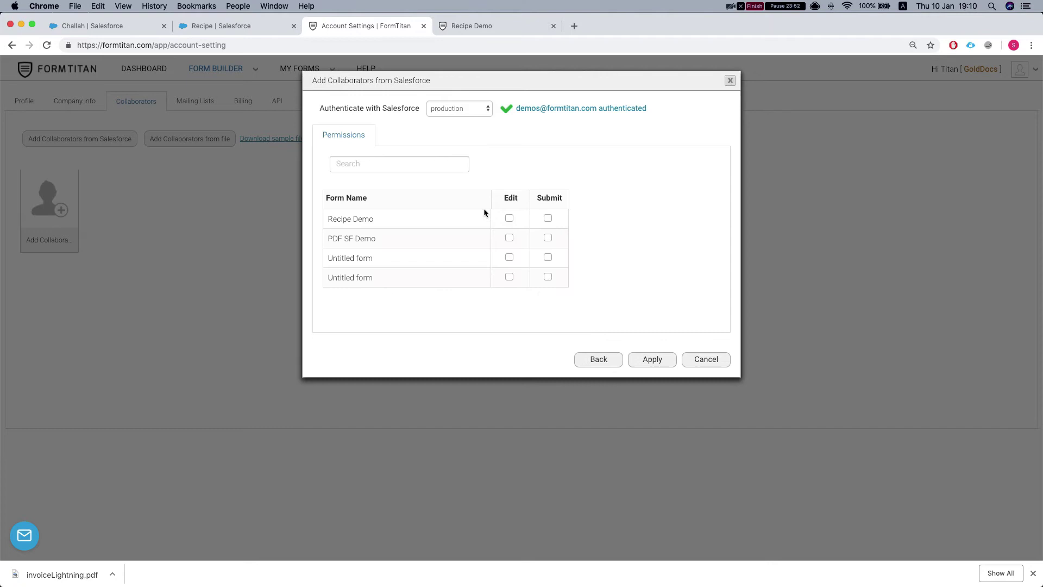
left_click(548, 218)
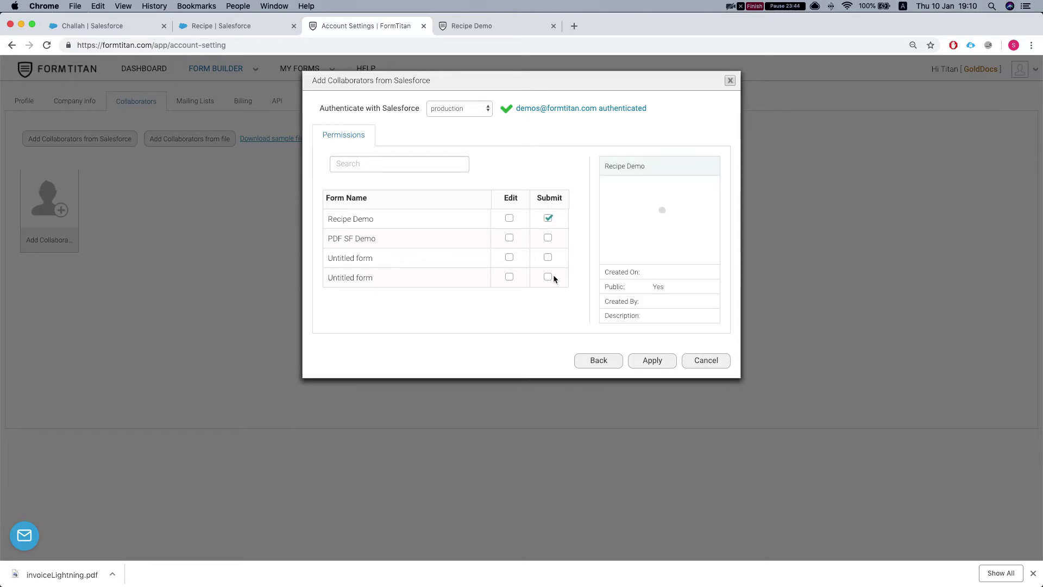
left_click(653, 360)
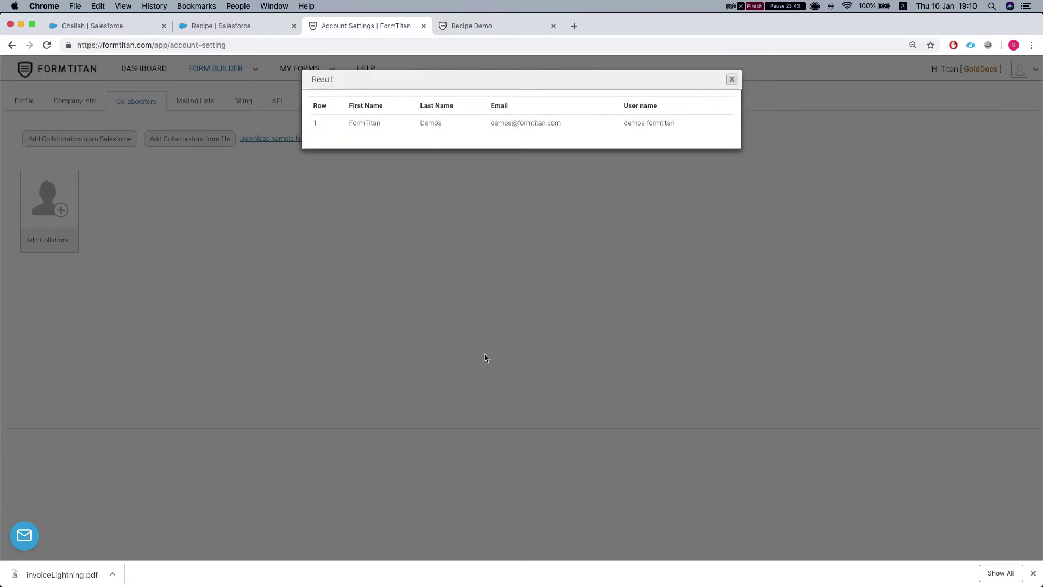
left_click(730, 81)
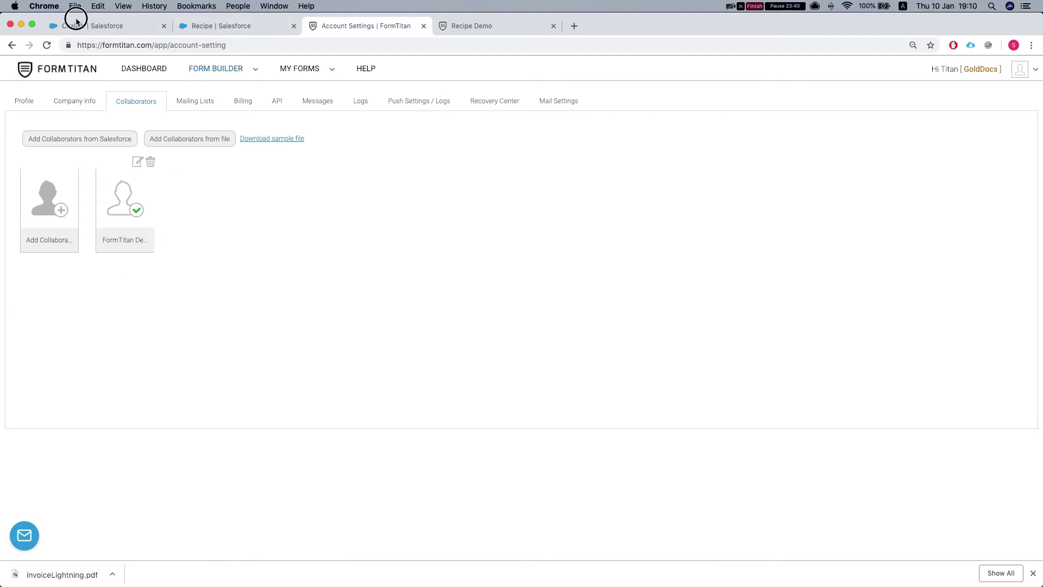
left_click(76, 24)
Through Print recipe on Challah, preview and then generate the Recipe Demo PDF.
left_click(765, 78)
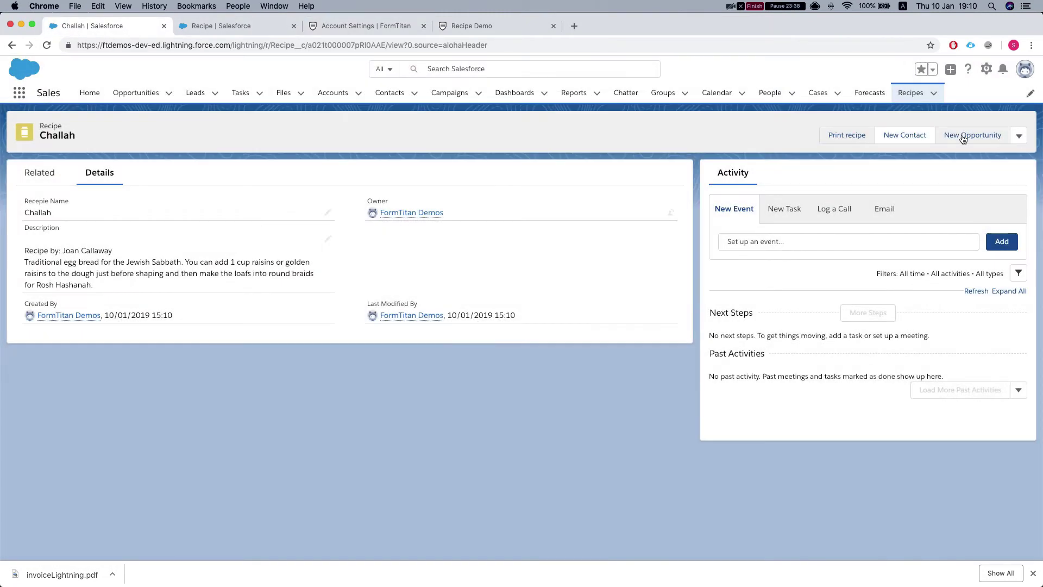
left_click(837, 139)
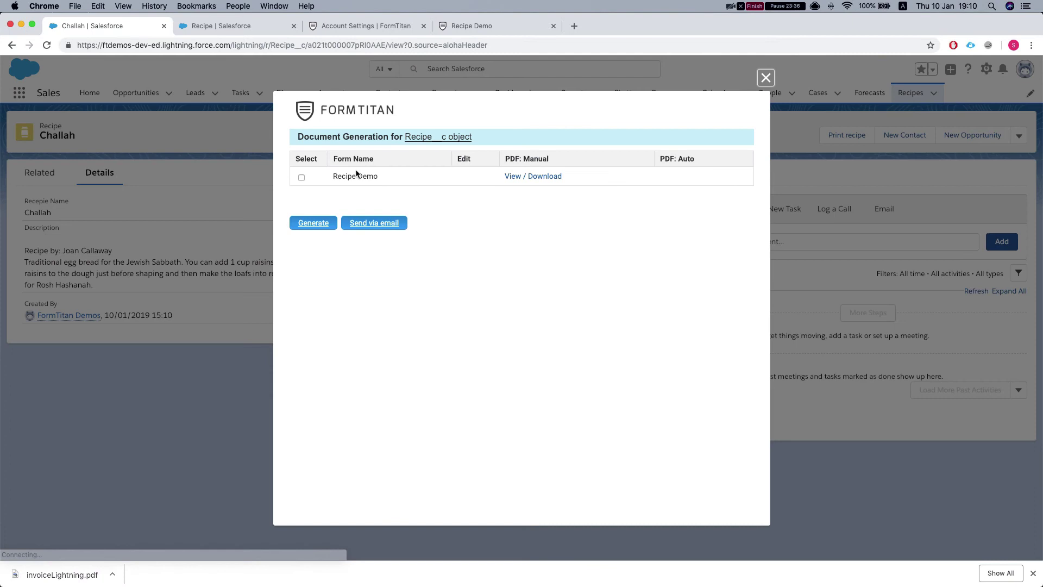
left_click(301, 178)
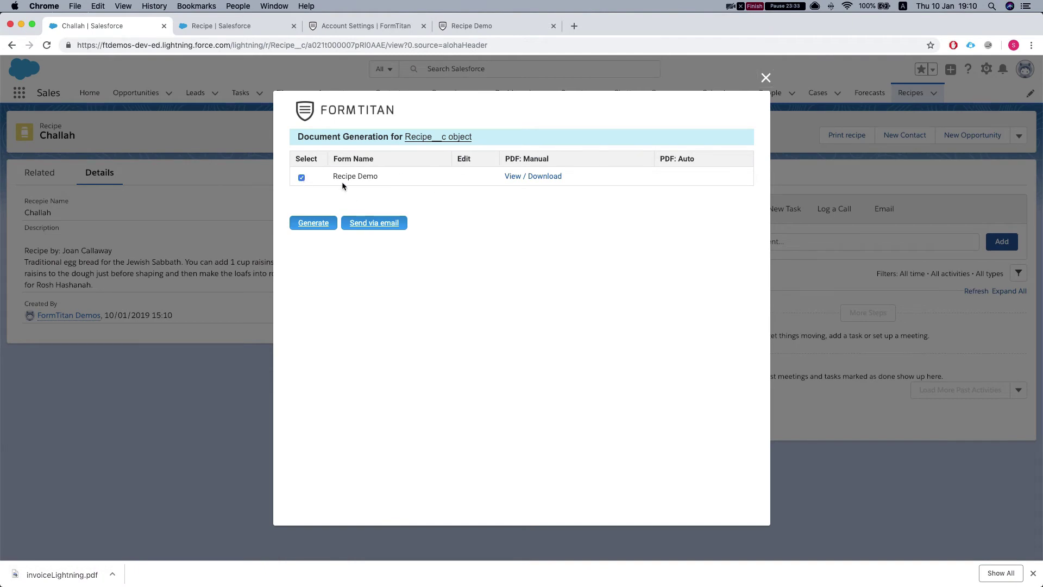
left_click(525, 179)
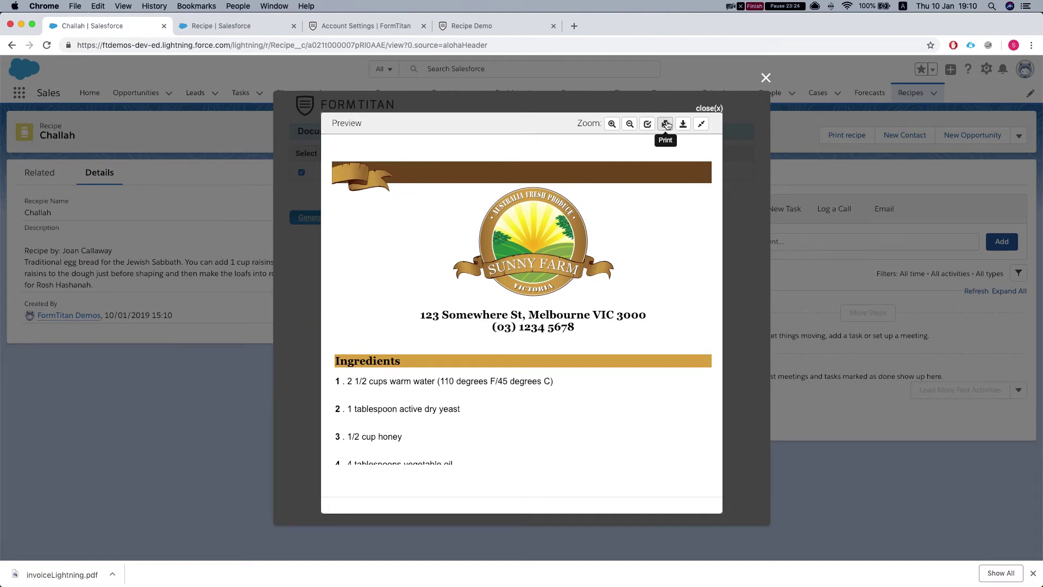
left_click(718, 109)
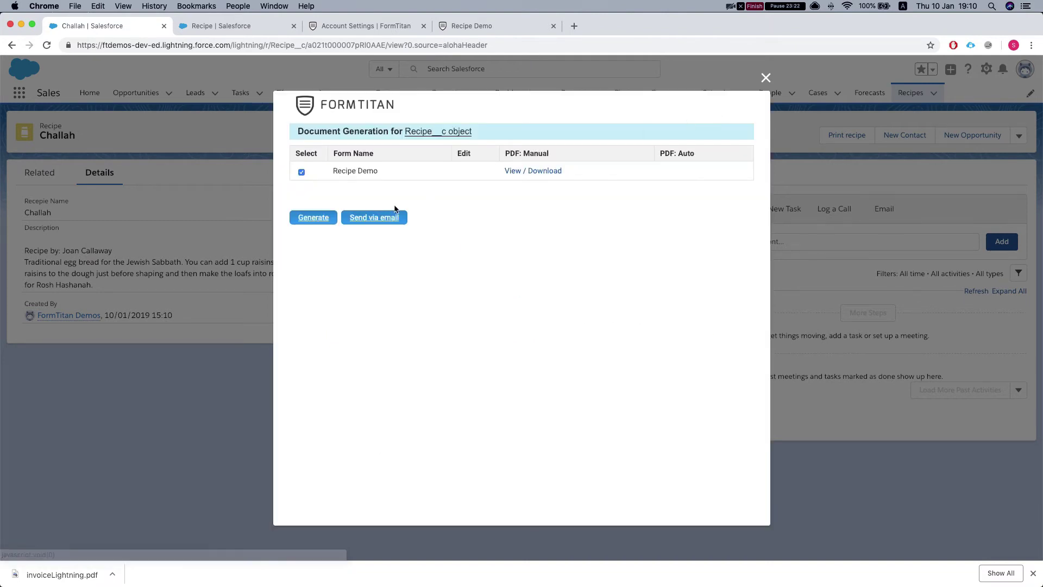
left_click(315, 223)
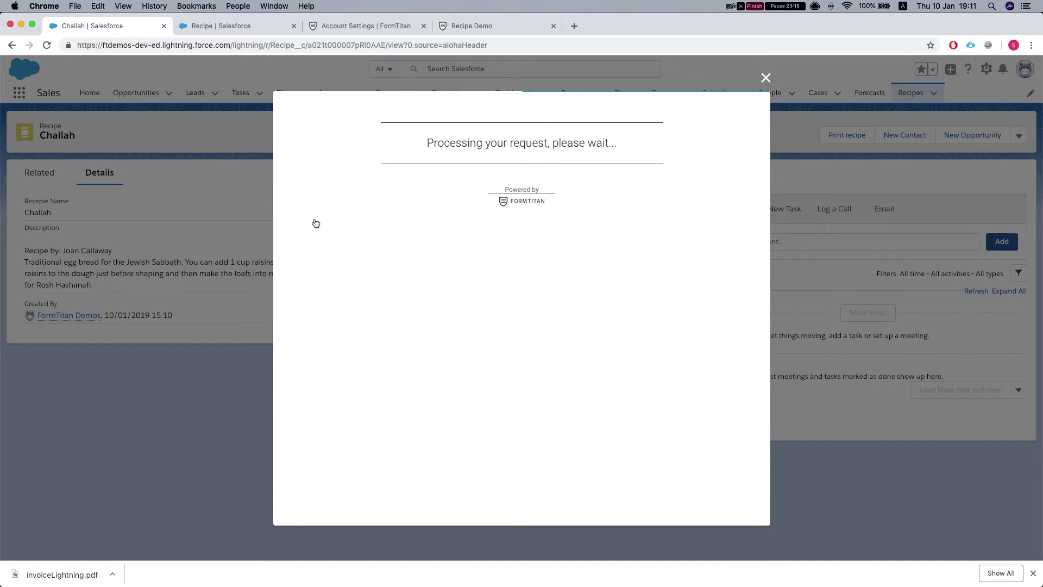
left_click(766, 79)
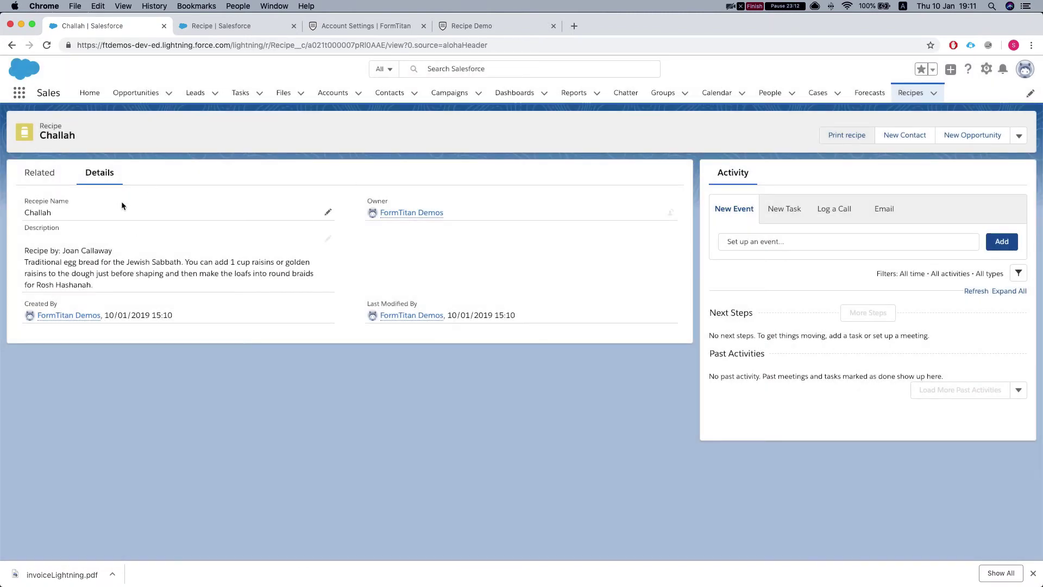
Reload the Challah record, go to the Recipes tab, and switch the list view to All.
left_click(39, 173)
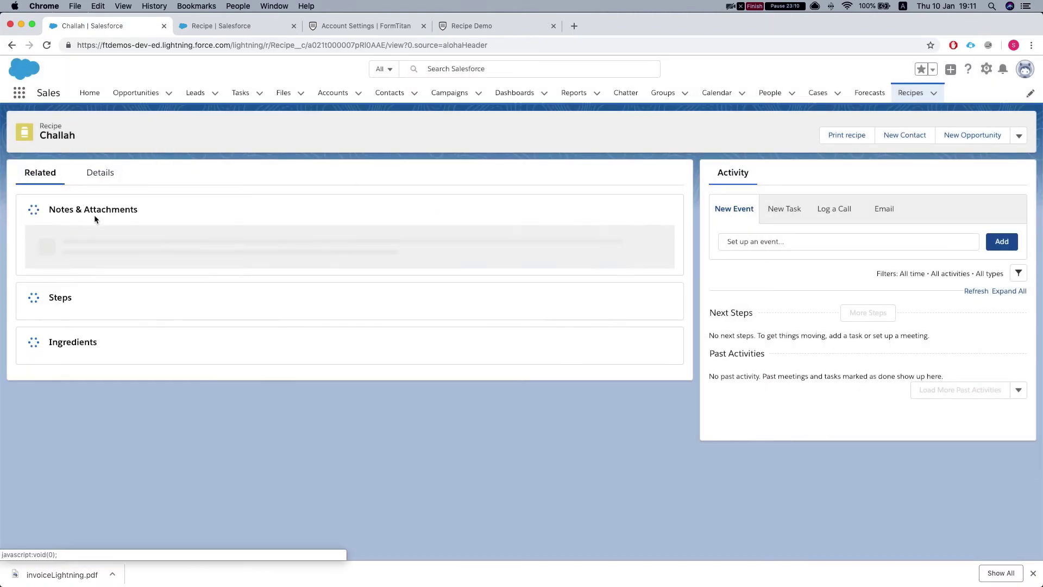
left_click(47, 45)
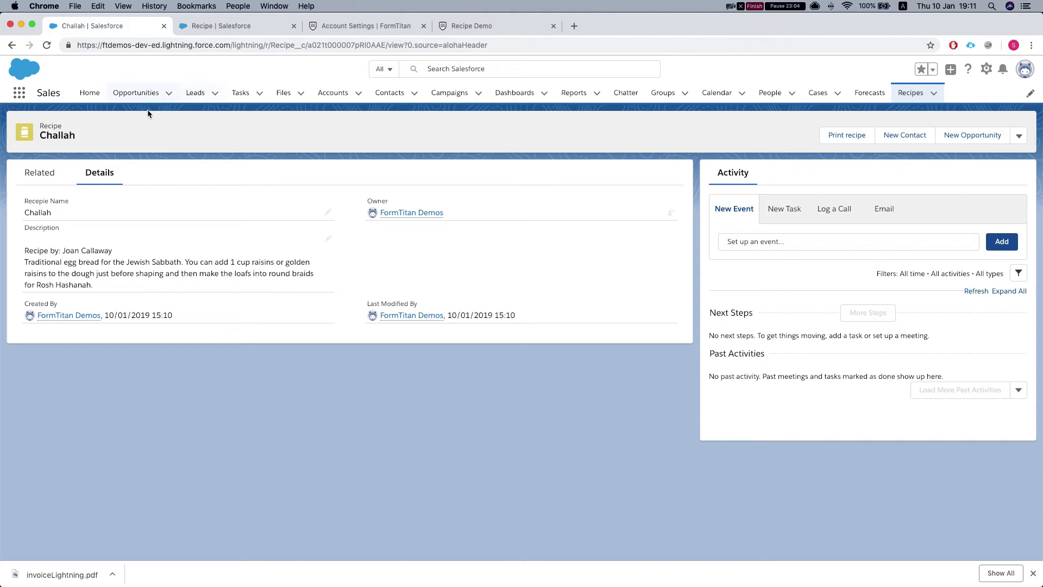
left_click(913, 94)
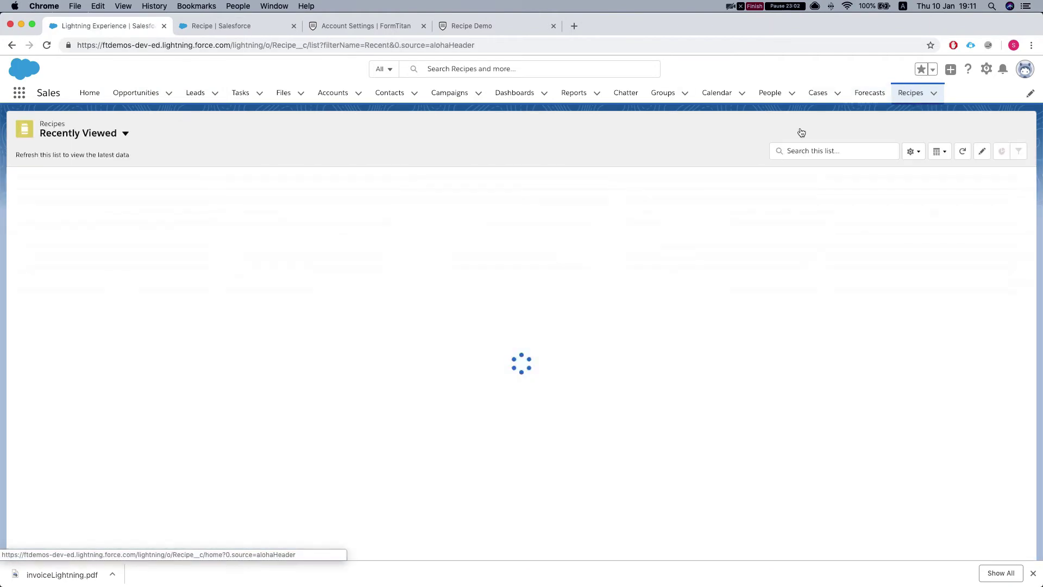
left_click(109, 139)
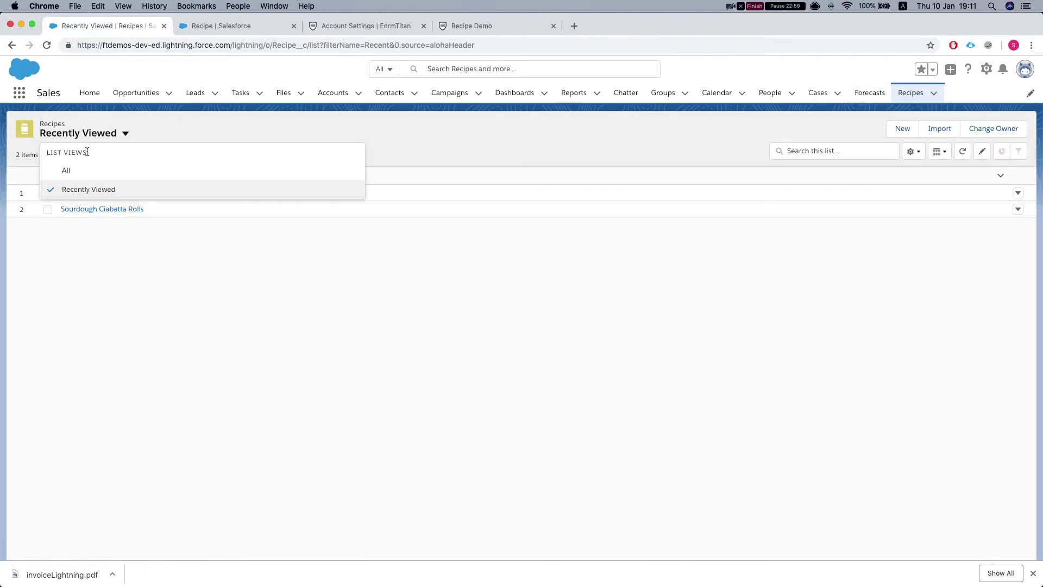
left_click(74, 169)
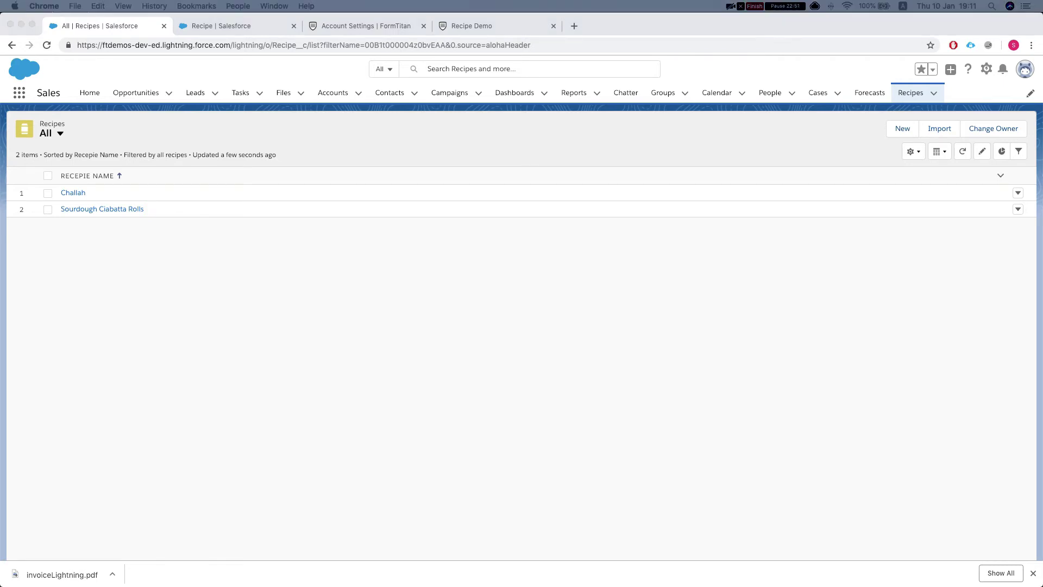
Select the entire Generate Multiple PDF code sample in the help article beside Salesforce.
left_click_drag(524, 18, 264, 29)
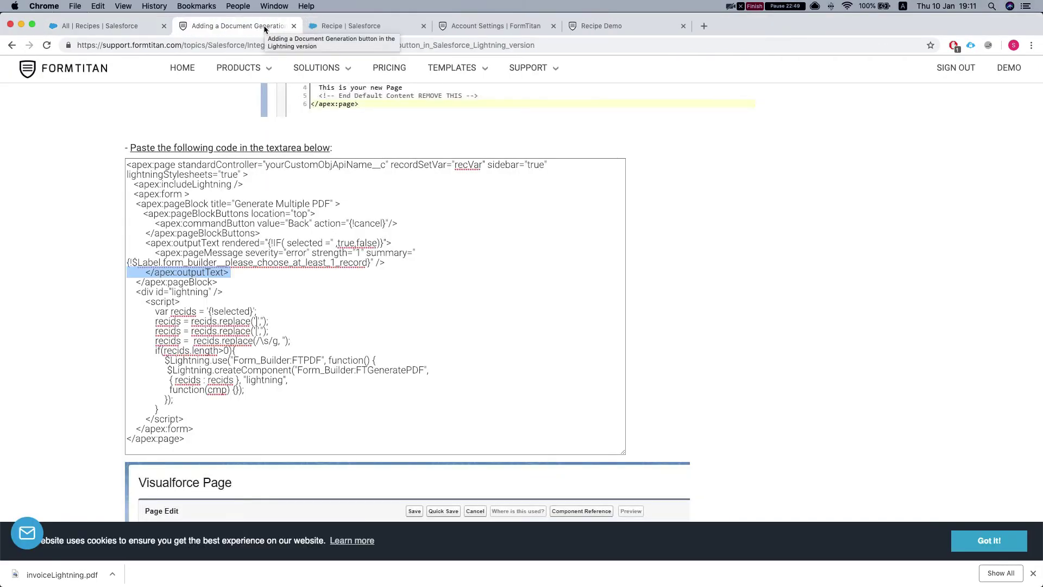
left_click(197, 222)
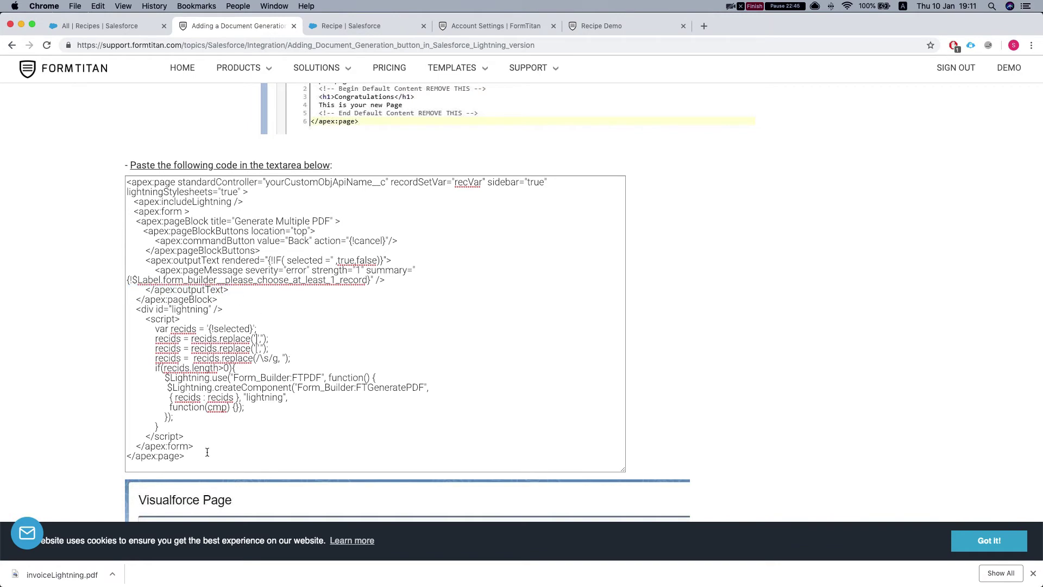
left_click_drag(207, 452, 102, 186)
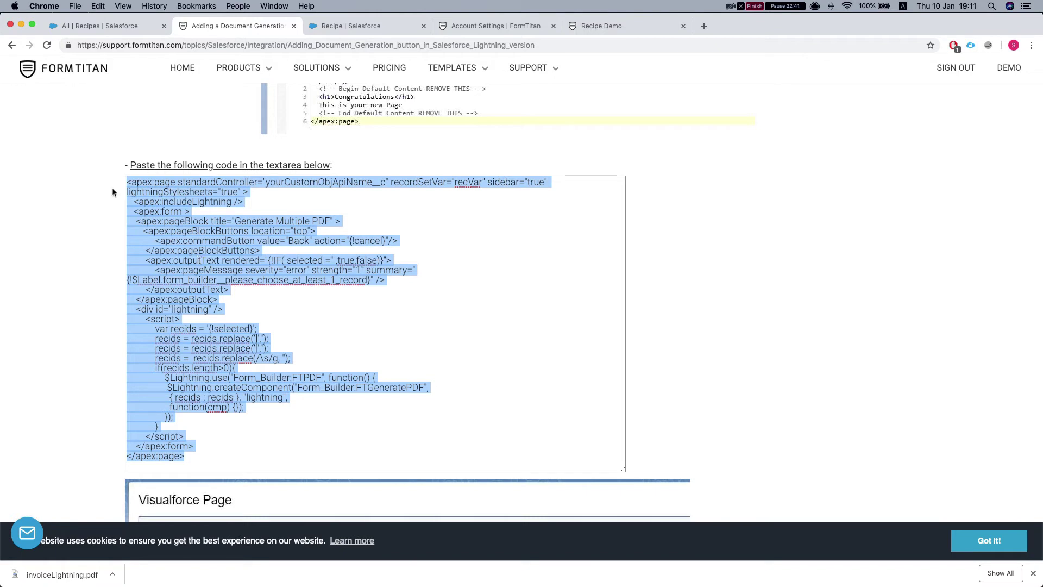
scroll(158, 150, "up", 2)
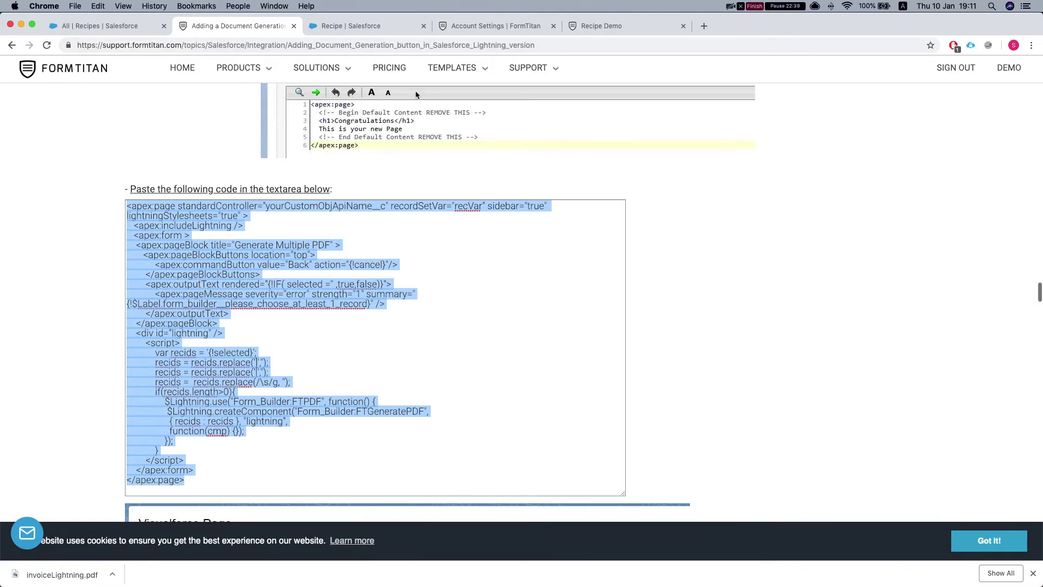
scroll(193, 165, "down", 2)
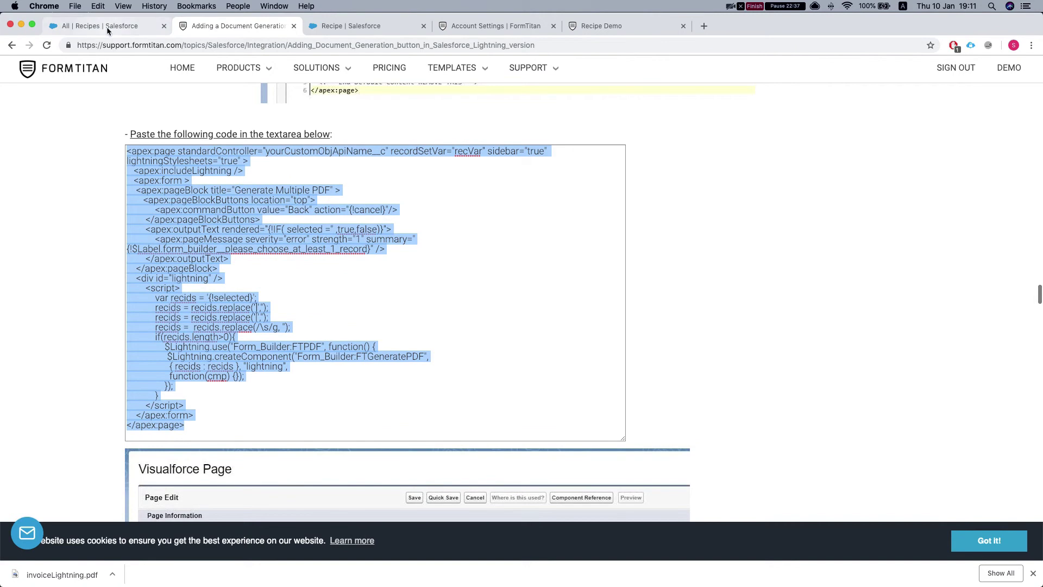
left_click(106, 26)
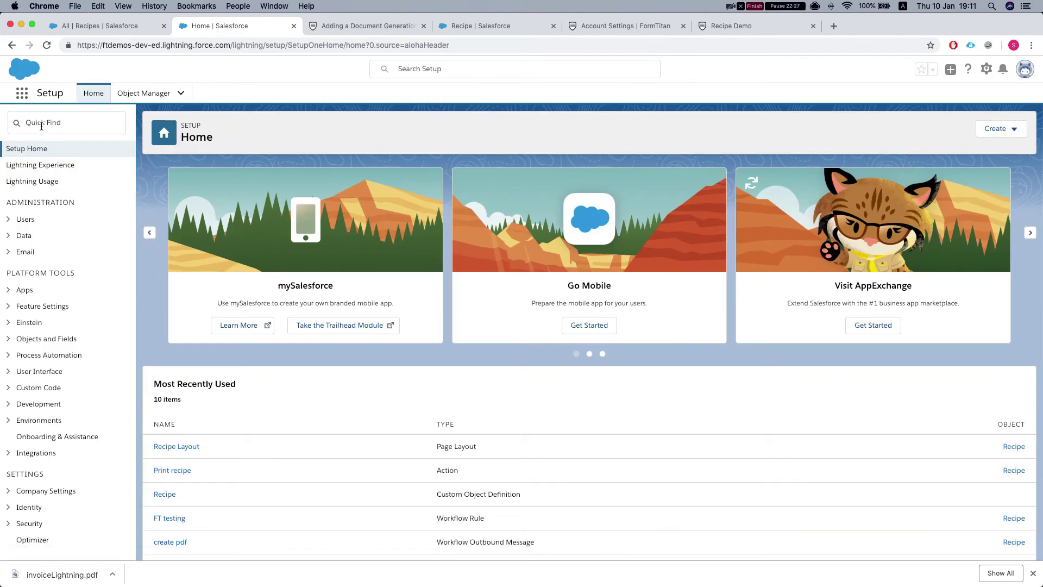
Find Visualforce Pages via Quick Find 'visual', delete MultiPrint, and start a new page.
left_click(42, 124)
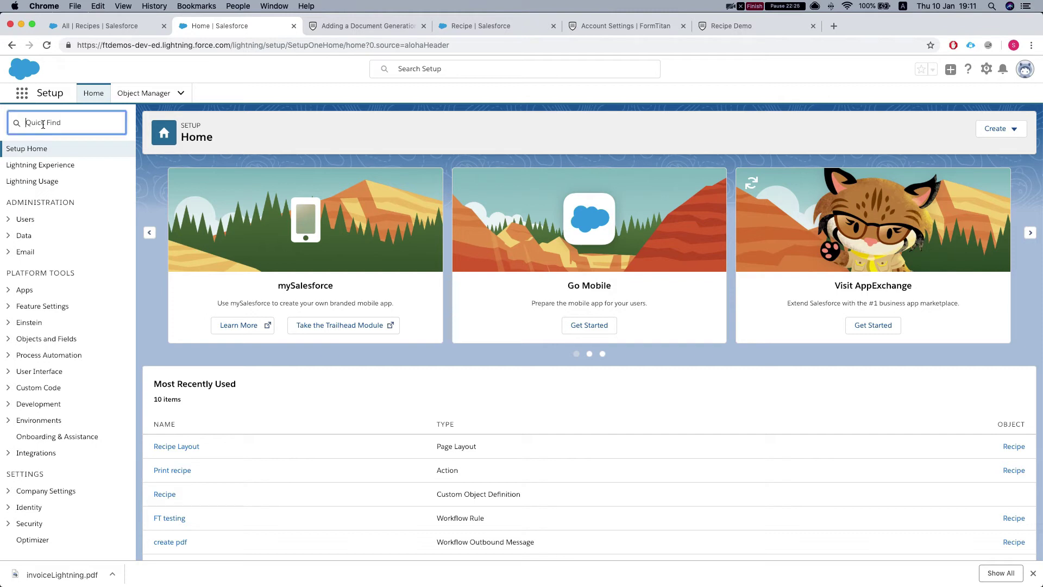
type("visual")
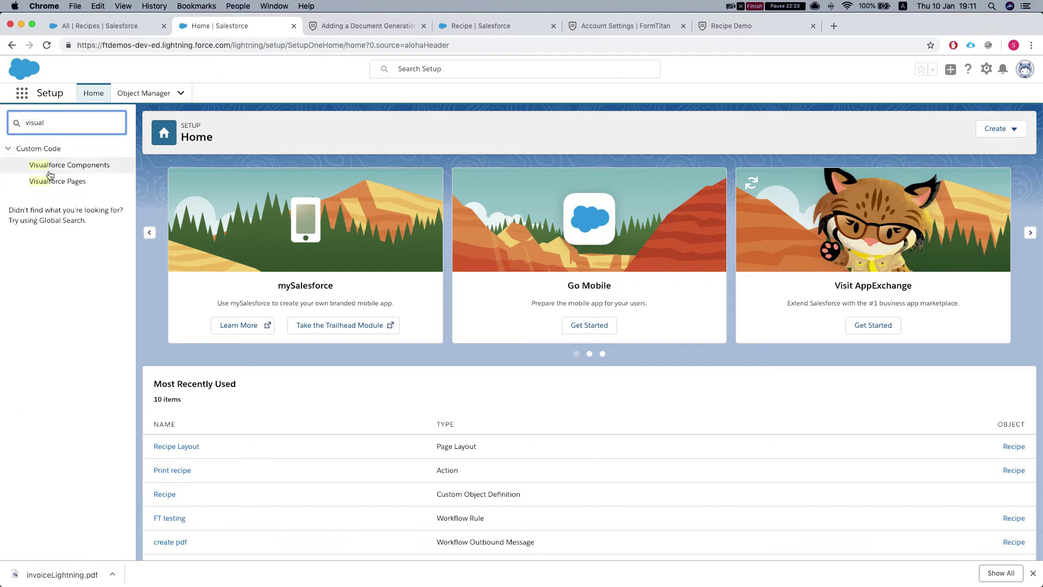
left_click(53, 184)
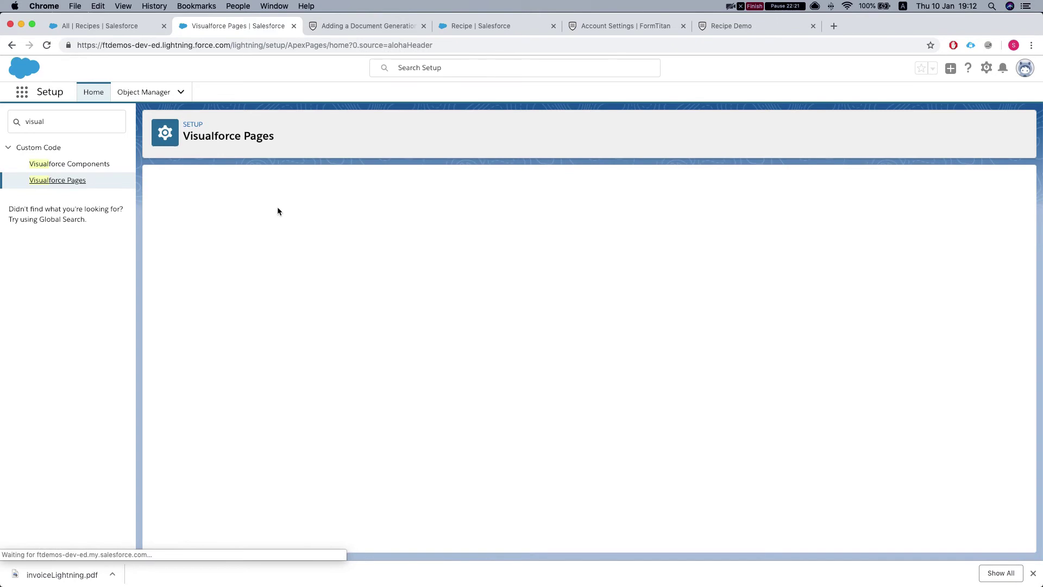
left_click(180, 275)
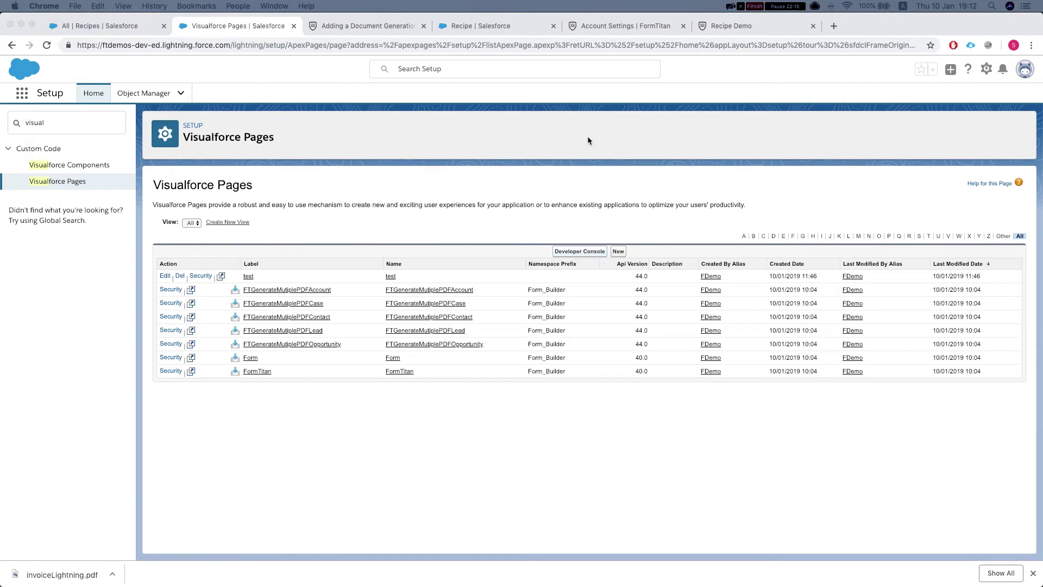
left_click(618, 251)
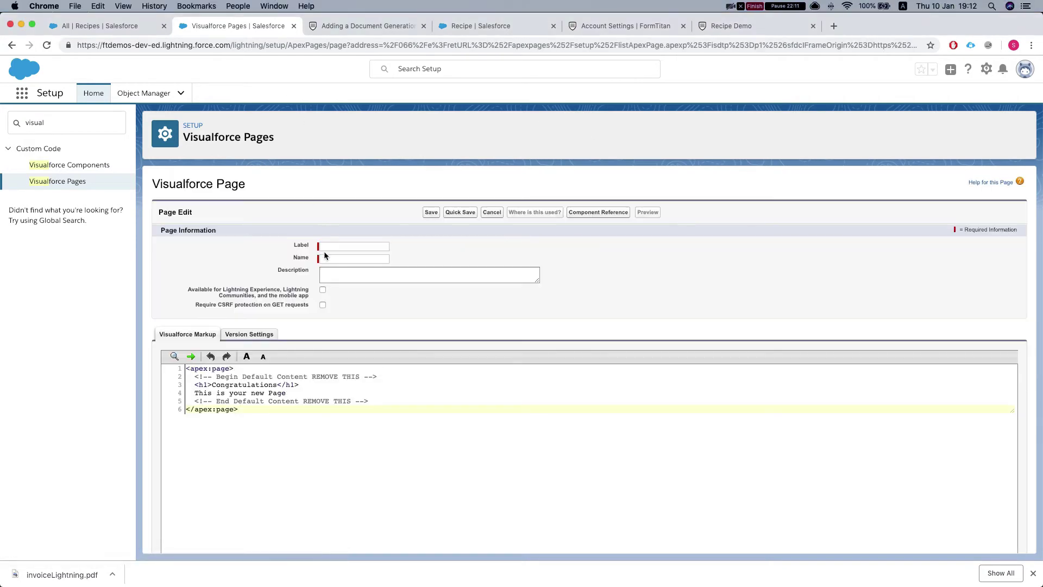
Label the new Visualforce page MultiPrintPdf so its name auto-fills.
left_click(329, 247)
type("mi")
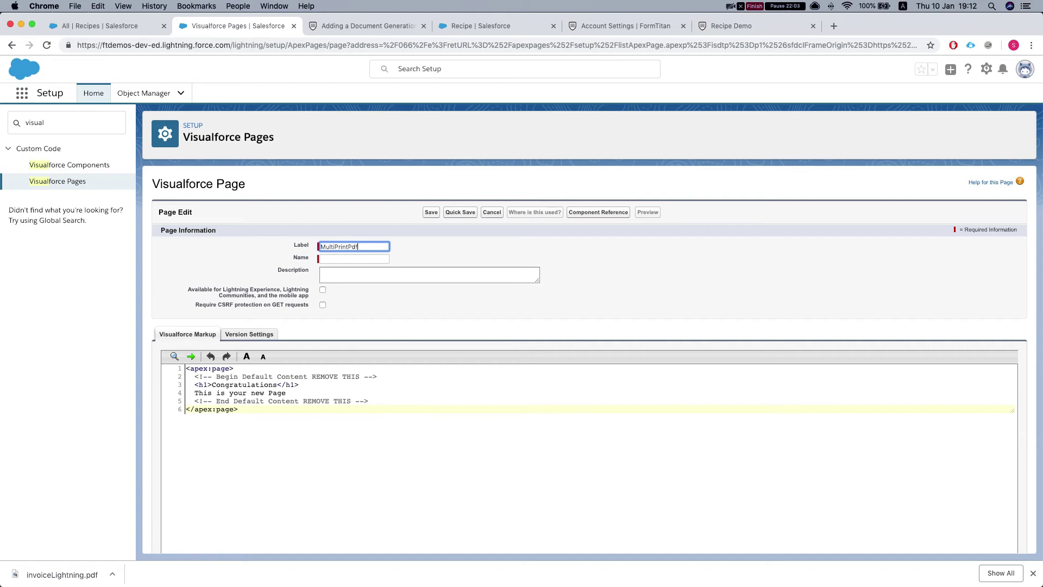
key("Tab")
Replace the default markup with the pasted 27-line FormTitan multi-PDF code.
scroll(253, 335, "down", 1)
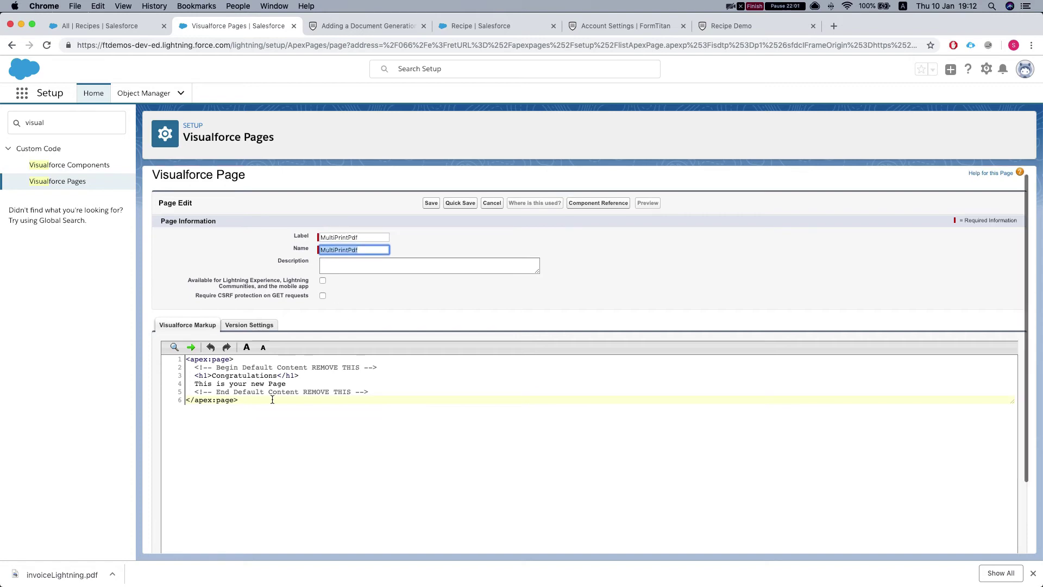
left_click(270, 402)
key("ctrl+a")
key("ctrl+v")
scroll(270, 400, "down", 1)
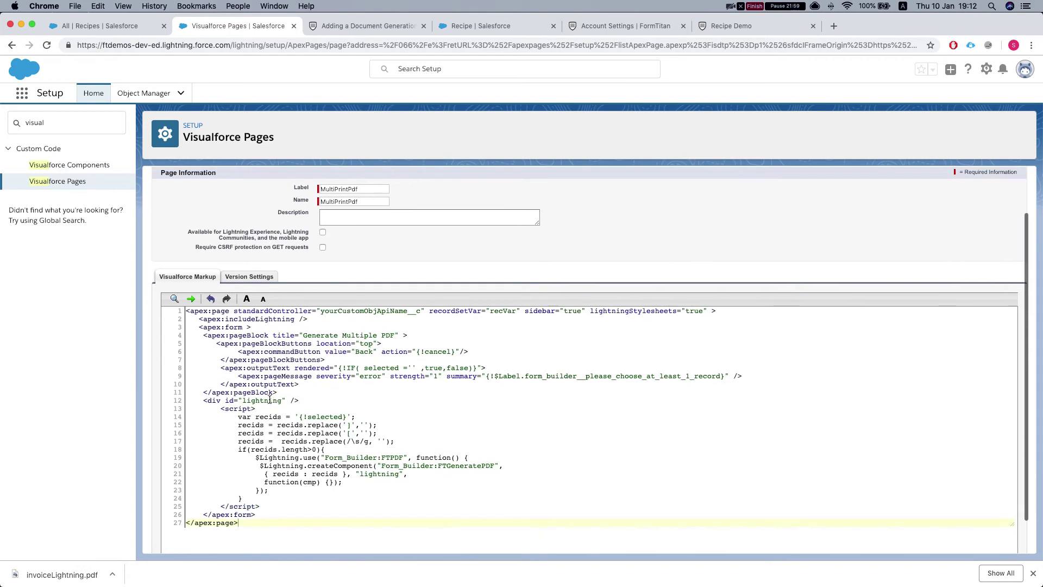
scroll(270, 400, "down", 1)
left_click(352, 28)
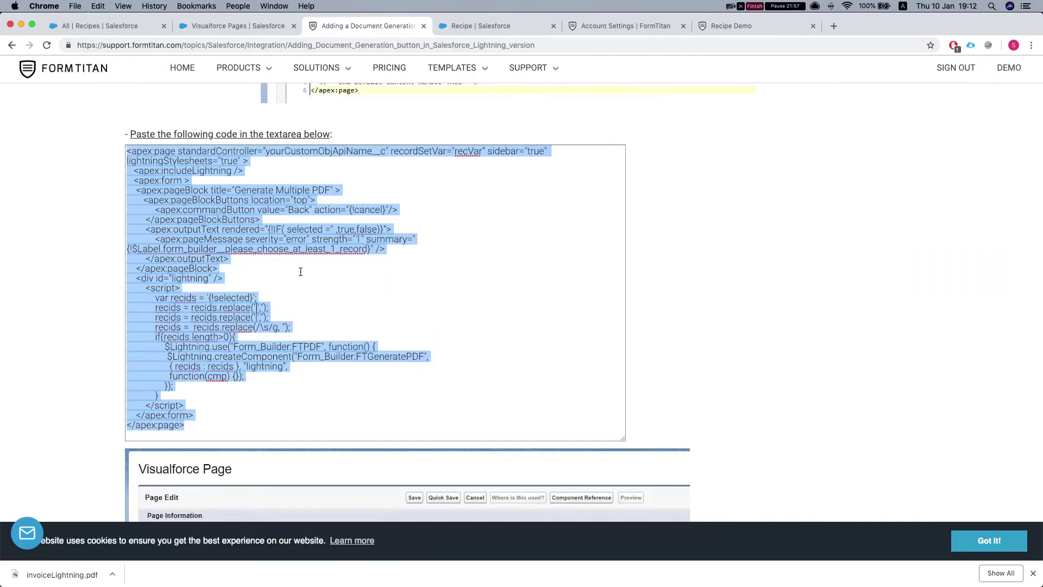
left_click(250, 27)
Replace yourCustomObjApiName__c with Recipe__c copied from the Recipe object, then save the page.
double_click(368, 283)
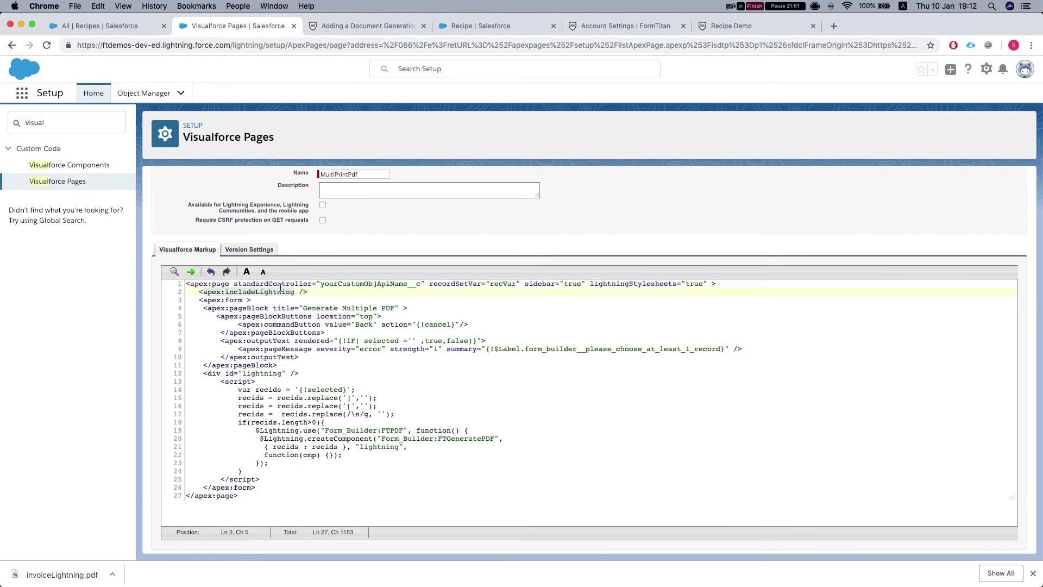
double_click(369, 283)
key("BackSpace")
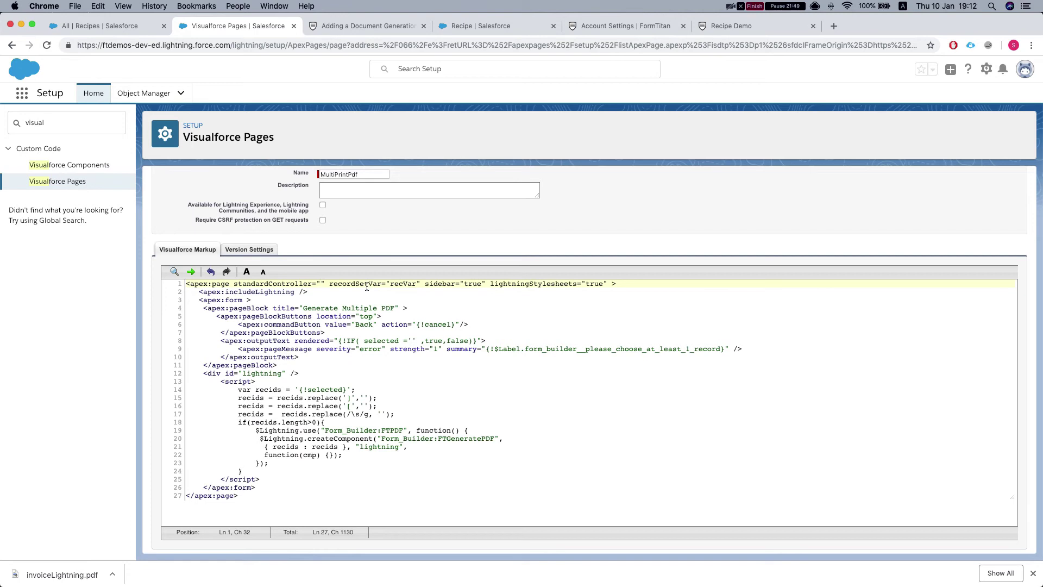
type("Re")
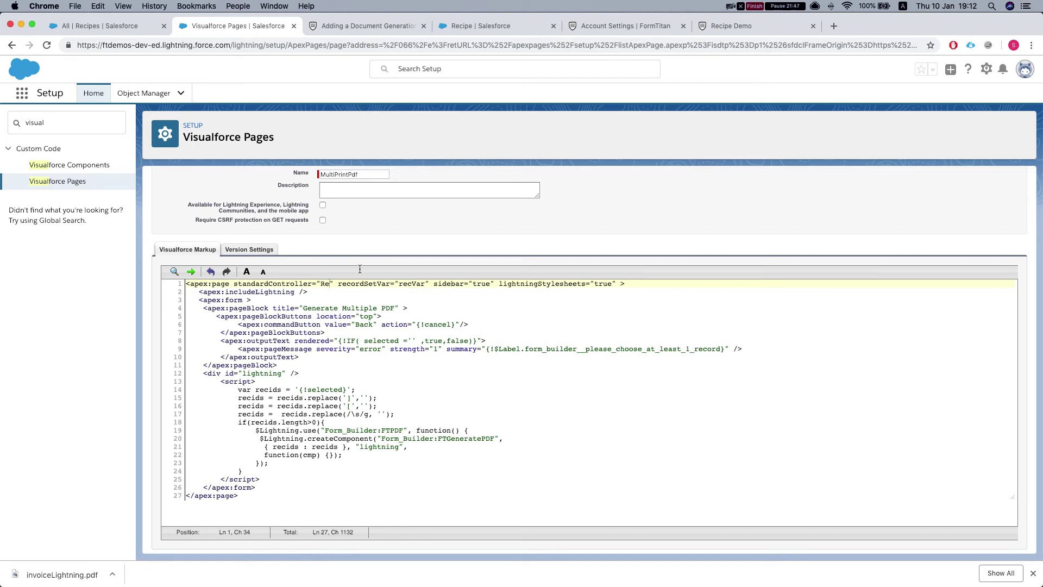
left_click(126, 30)
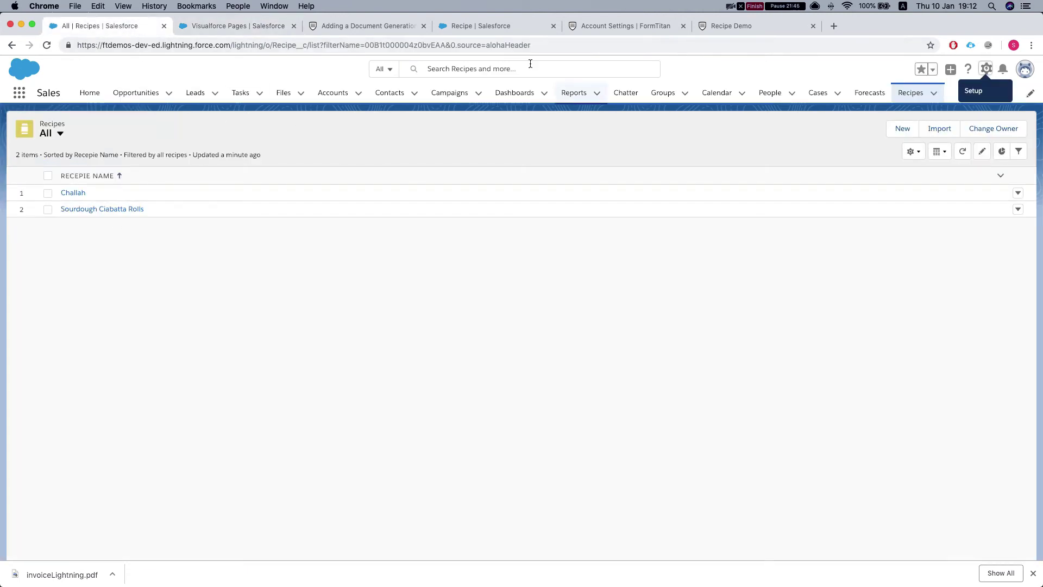
left_click(497, 26)
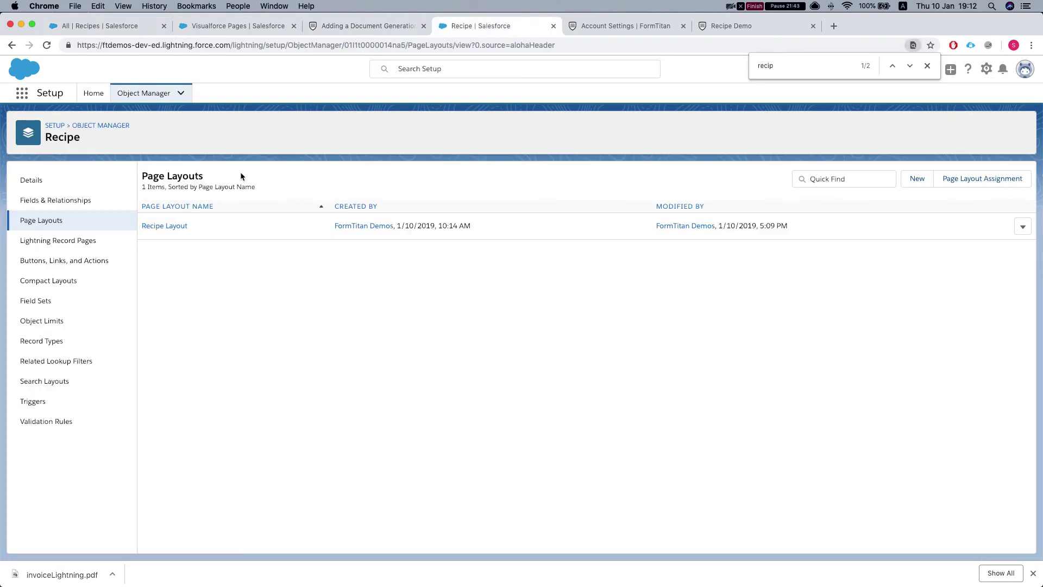
left_click(39, 182)
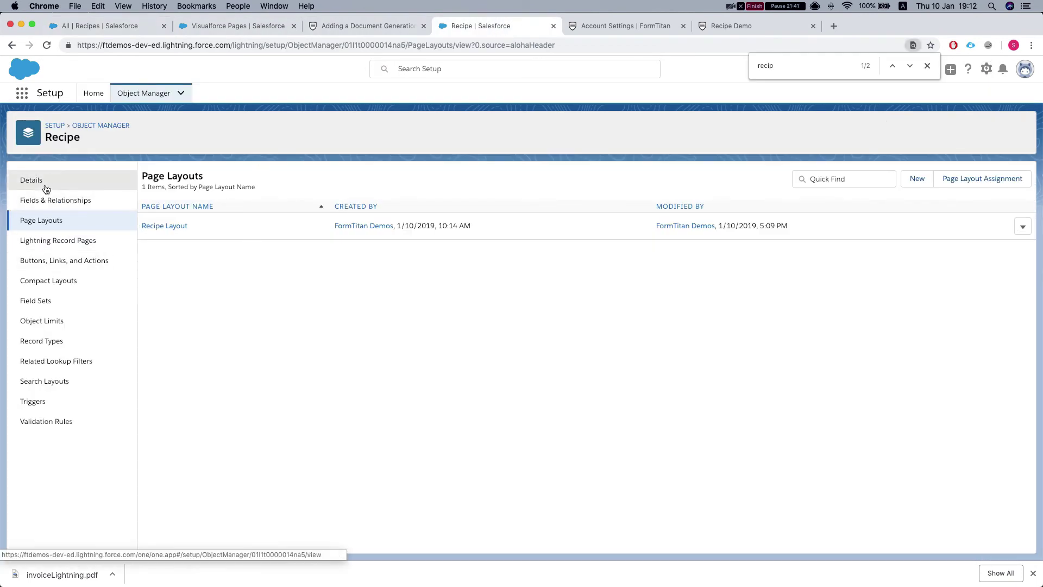
left_click_drag(145, 257, 184, 258)
key("super+c")
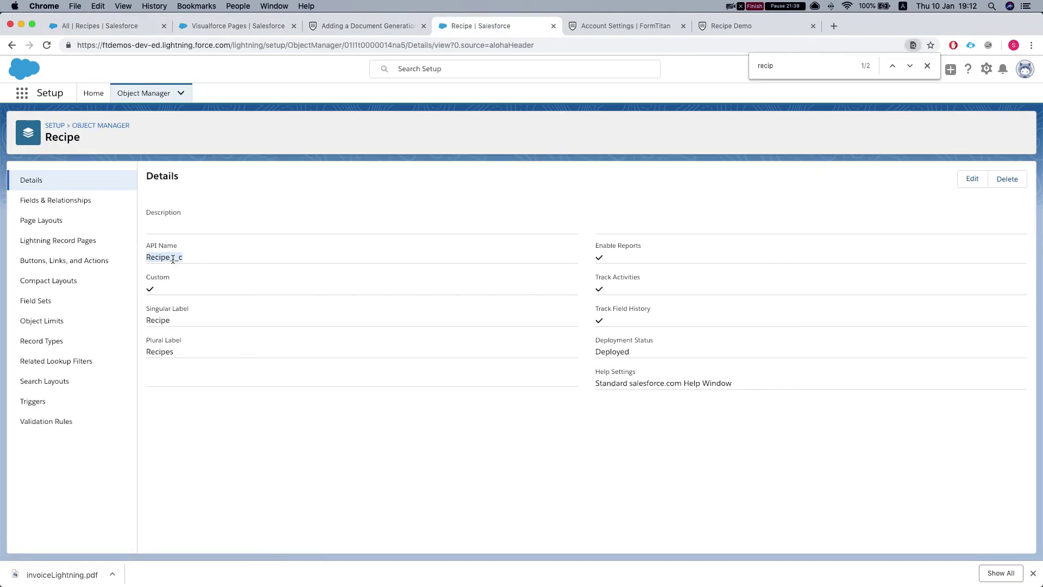
left_click(228, 27)
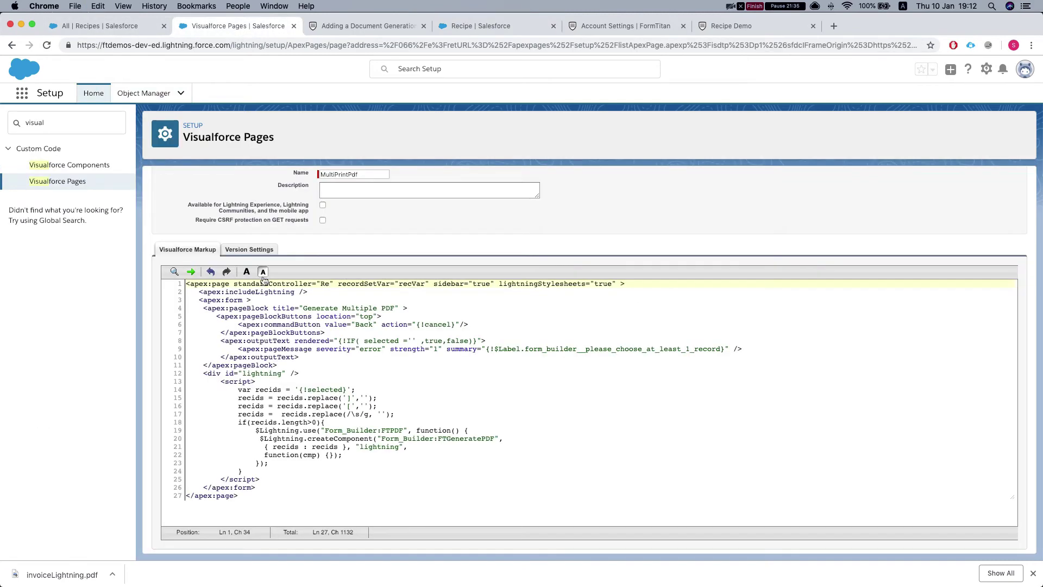
key("super+v")
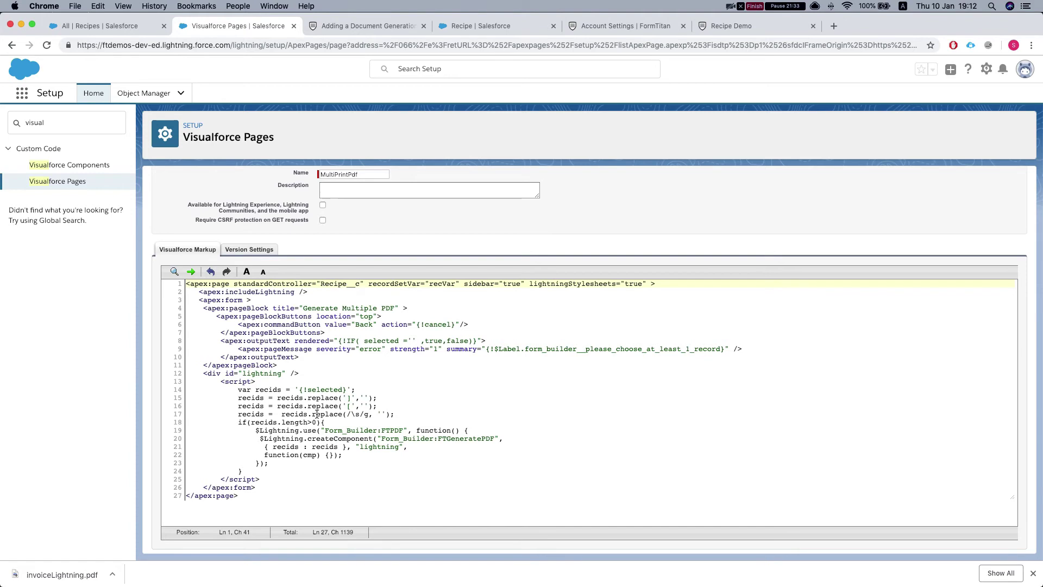
scroll(751, 286, "up", 3)
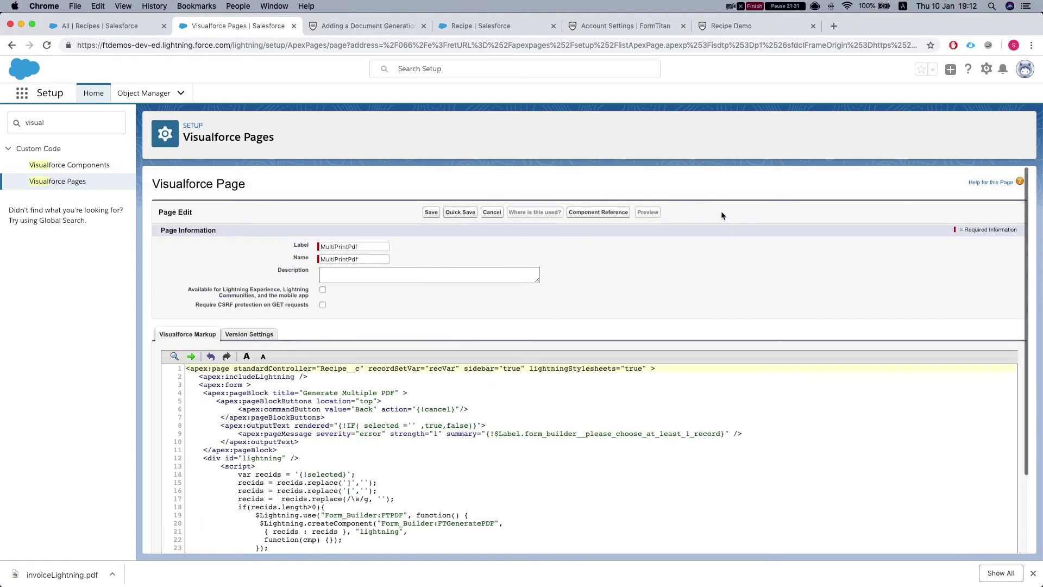
left_click(431, 213)
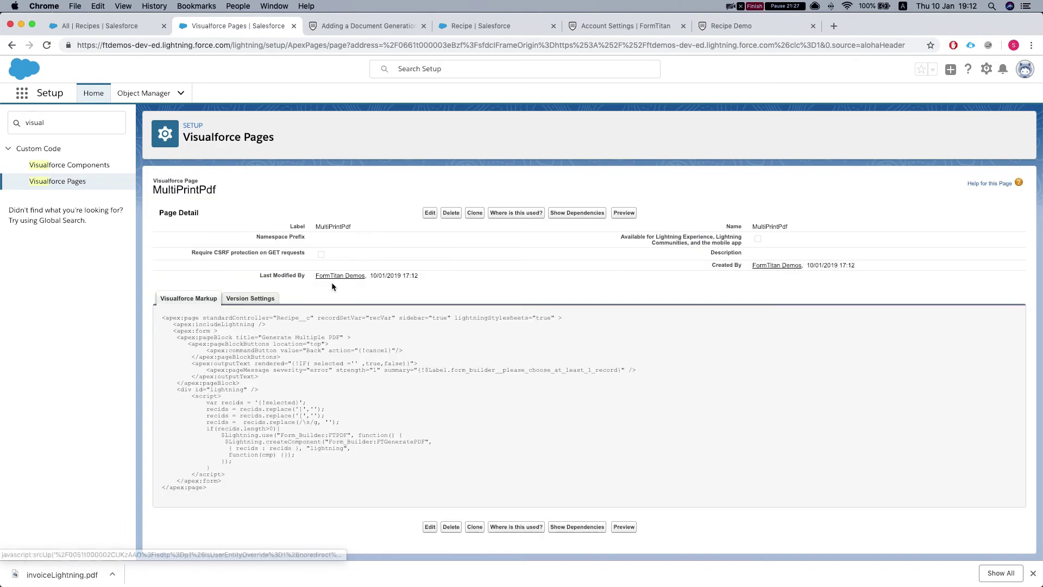
Search 'object' in Setup Quick Find, open Object Manager, and open the Recipe object.
left_click(103, 28)
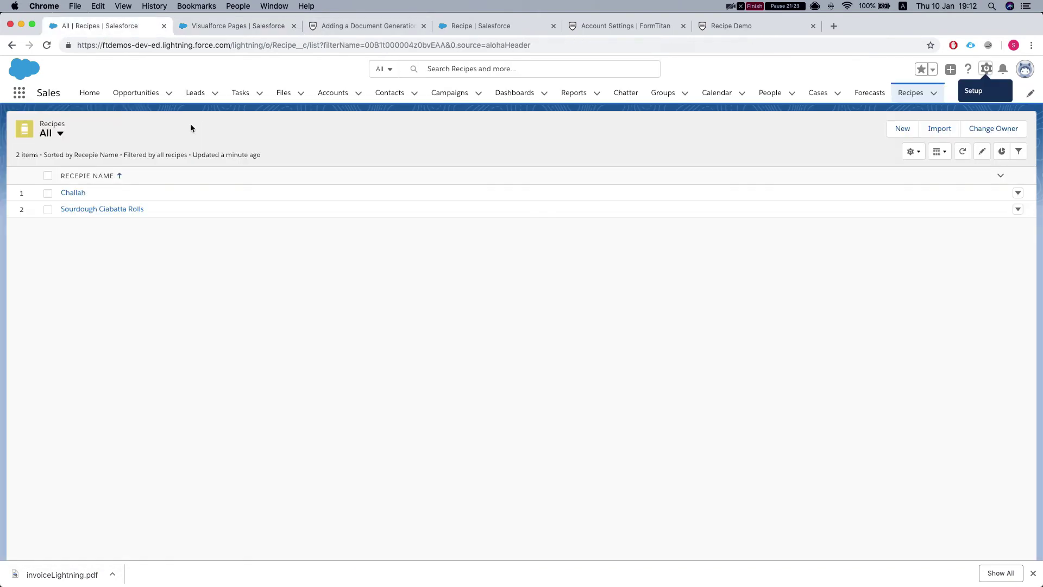
left_click(243, 26)
double_click(62, 126)
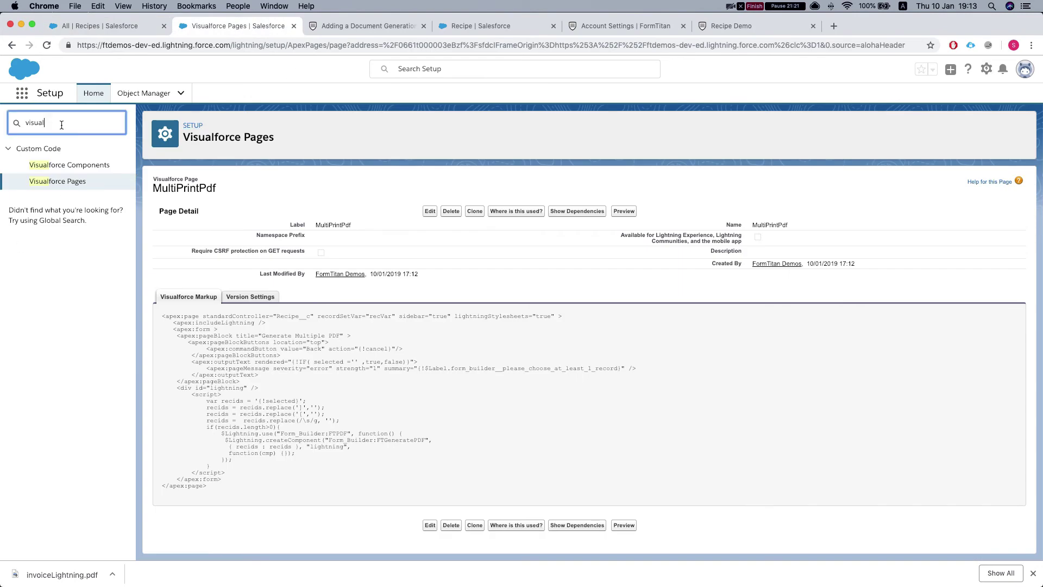
type("object")
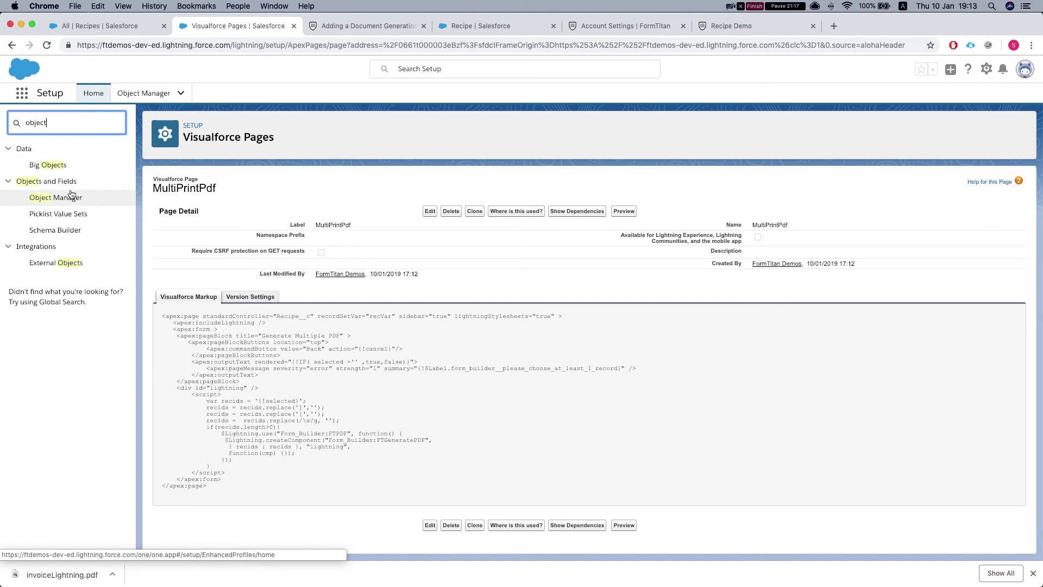
left_click(64, 199)
key("super+f")
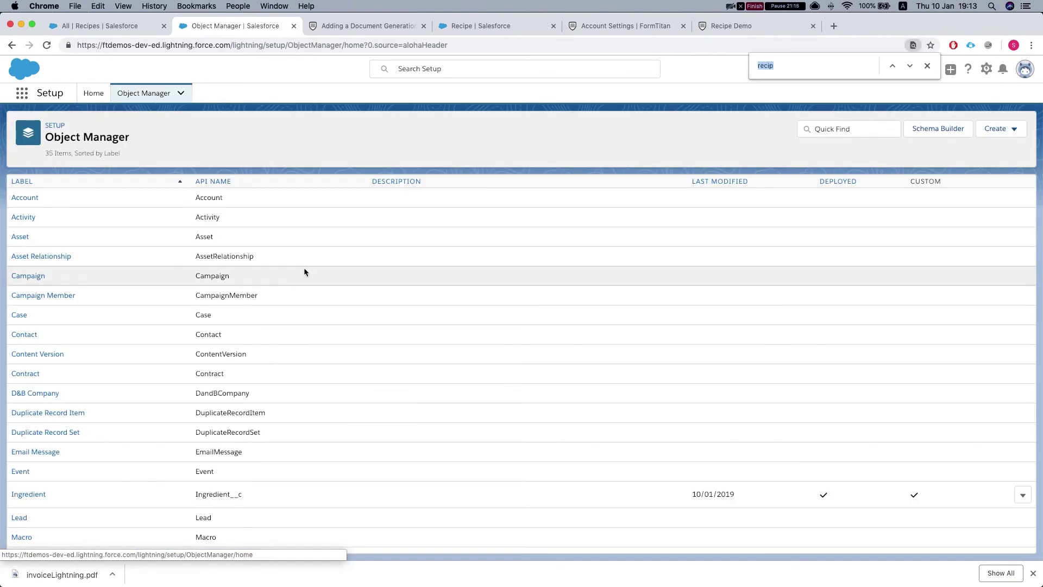
left_click(22, 376)
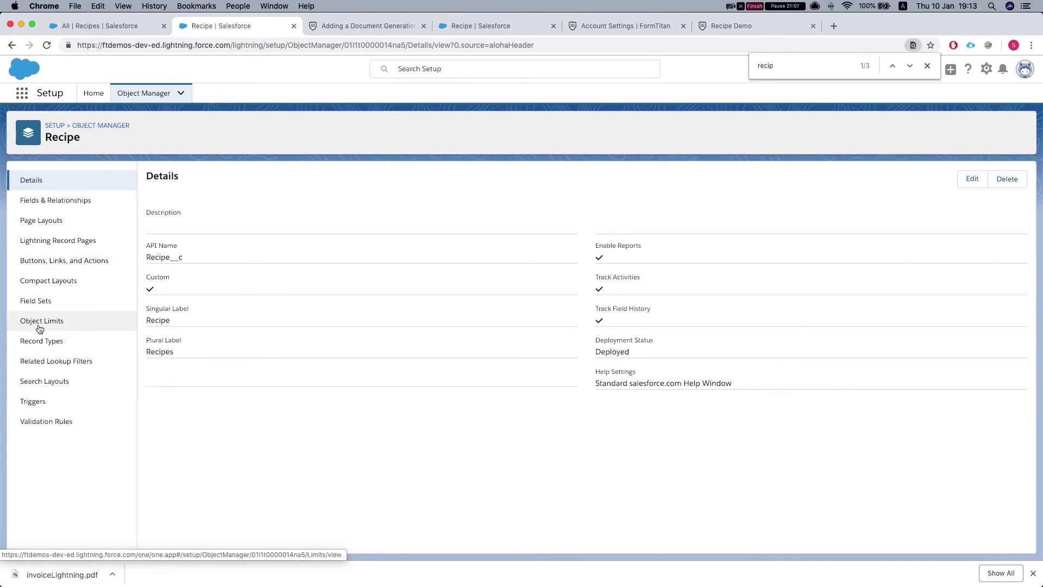
Open the Recipe object's Buttons, Links, and Actions page.
left_click(50, 267)
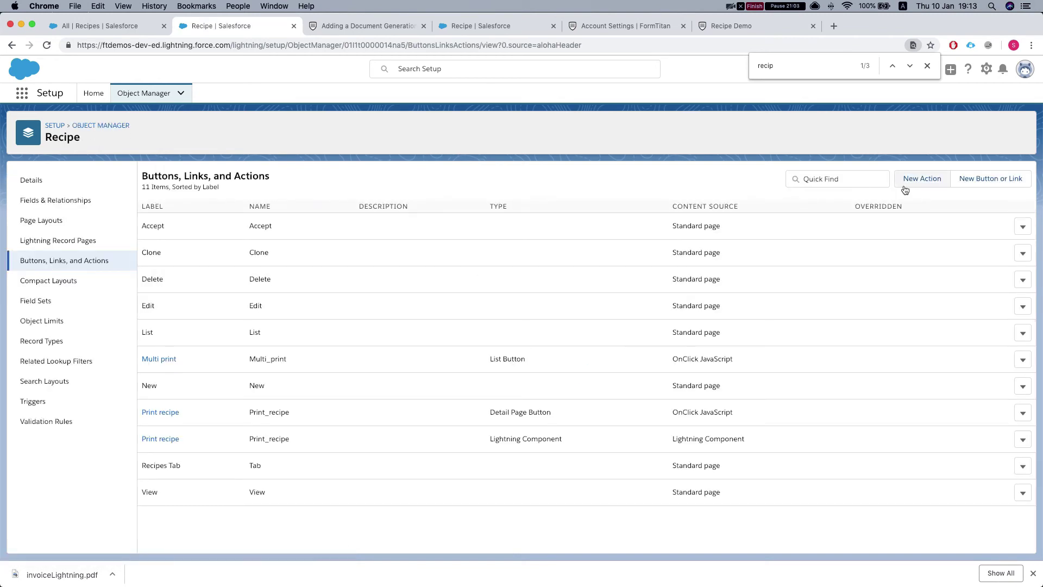
Start a new Recipe button labelled 'Multi print Lightning' as a List Button.
left_click(1022, 184)
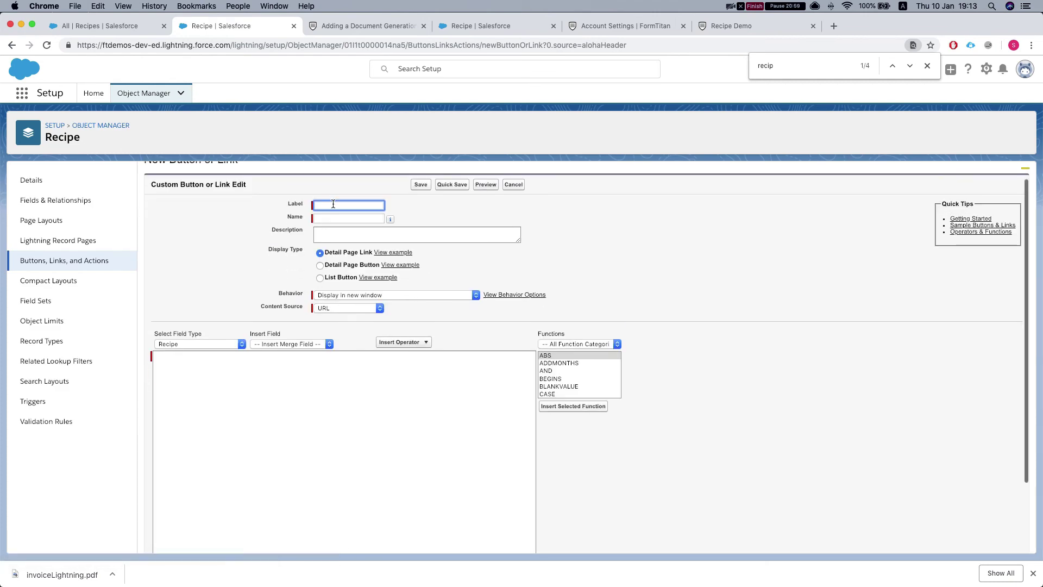
left_click(332, 205)
type("Mult")
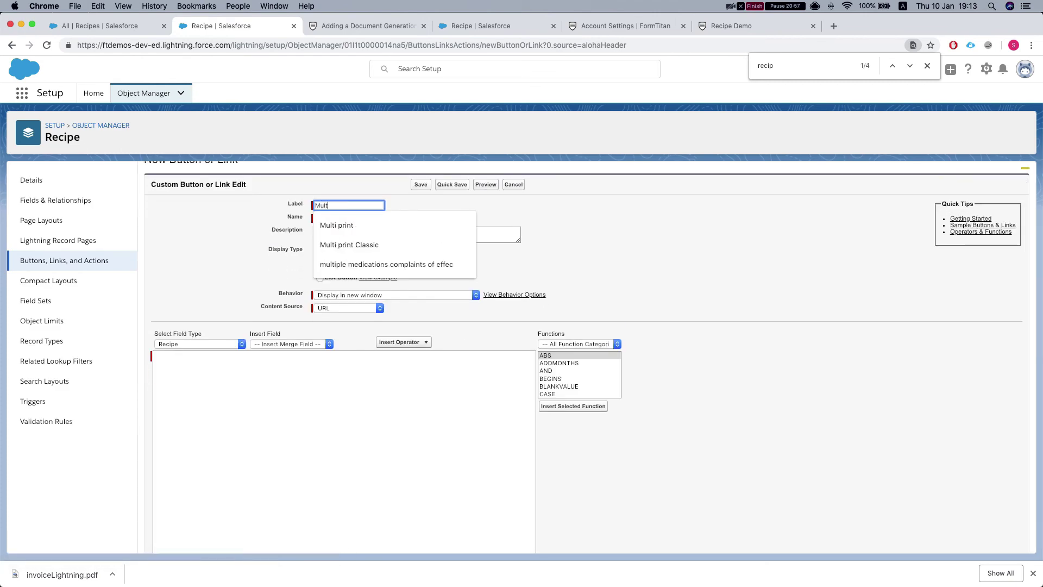
type("i print Lightning")
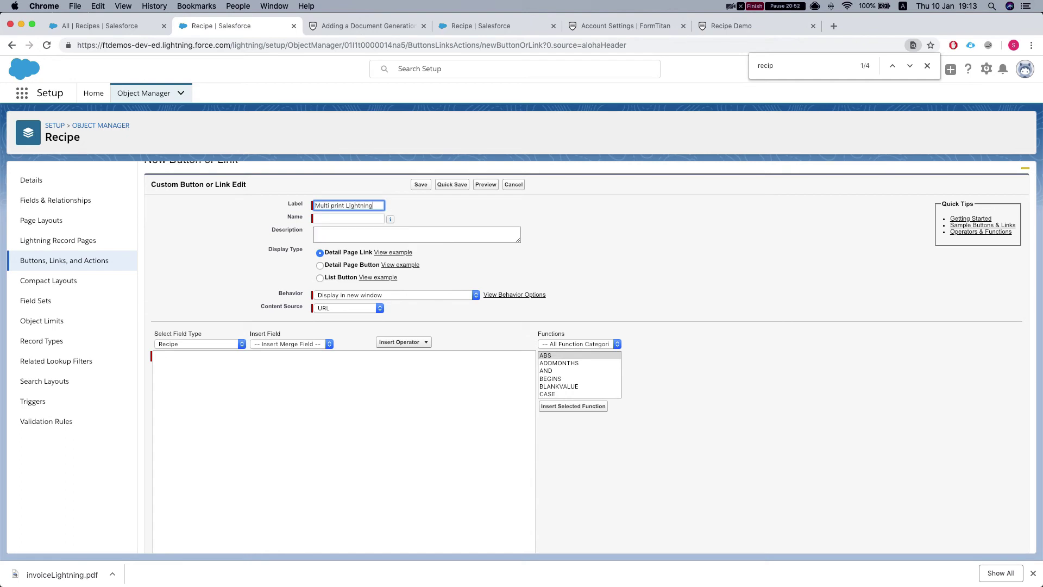
key("Tab")
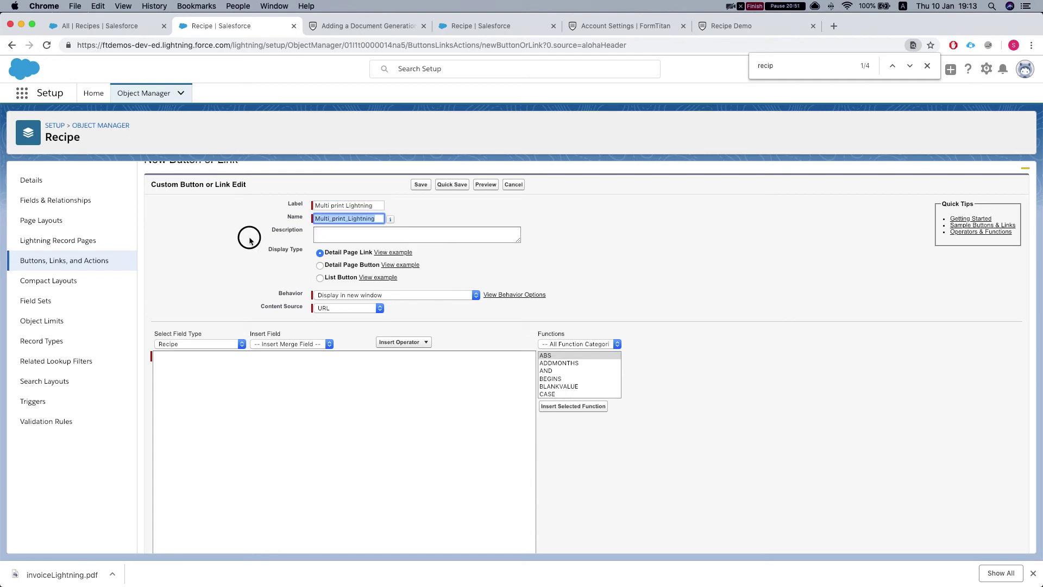
left_click(334, 277)
left_click(331, 279)
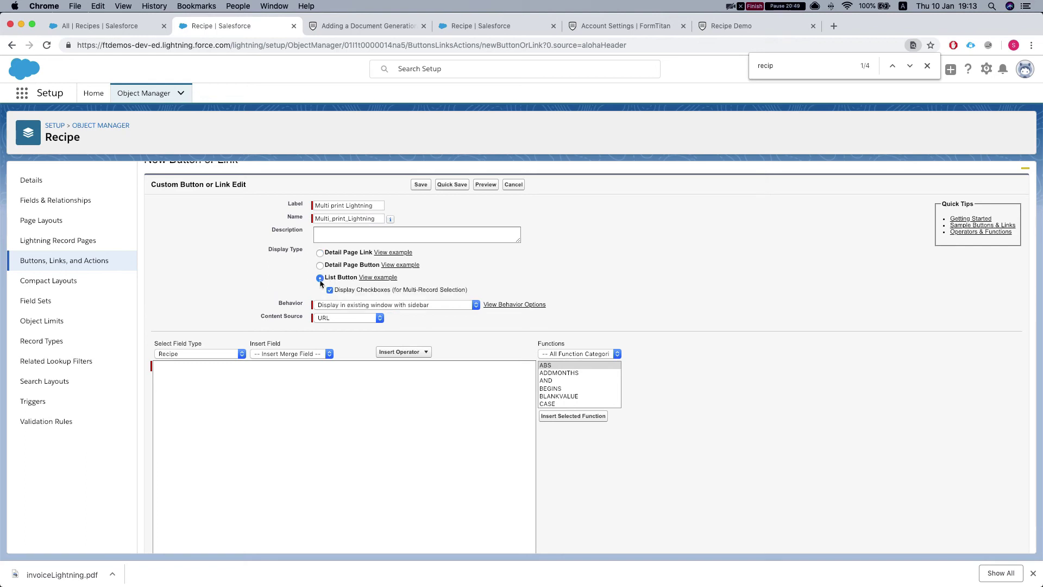
Set content source to Visualforce Page MultiPrintPdf, save the button, and acknowledge the warning.
scroll(294, 290, "down", 1)
left_click(353, 288)
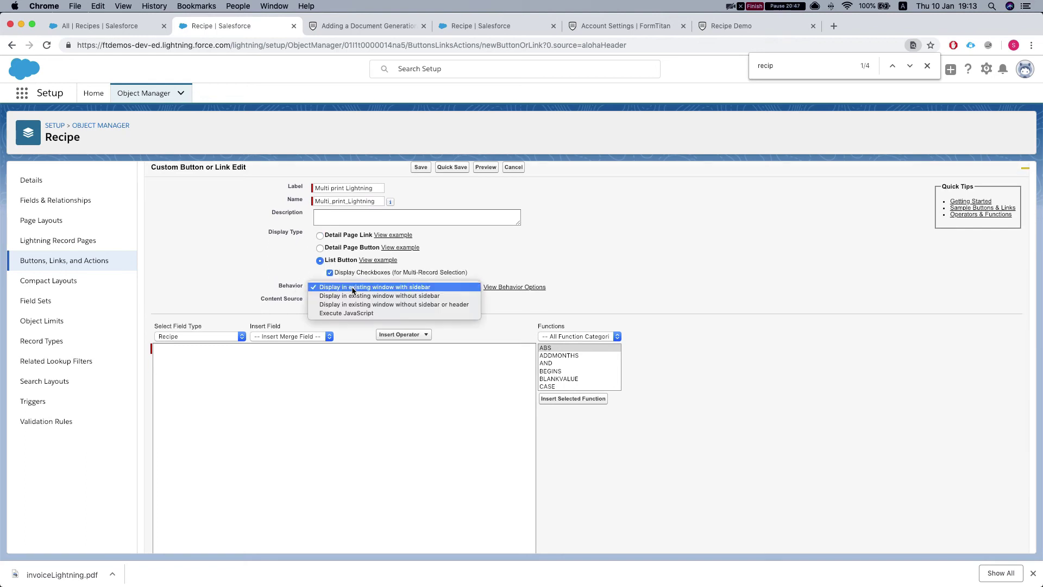
left_click(269, 276)
left_click(334, 299)
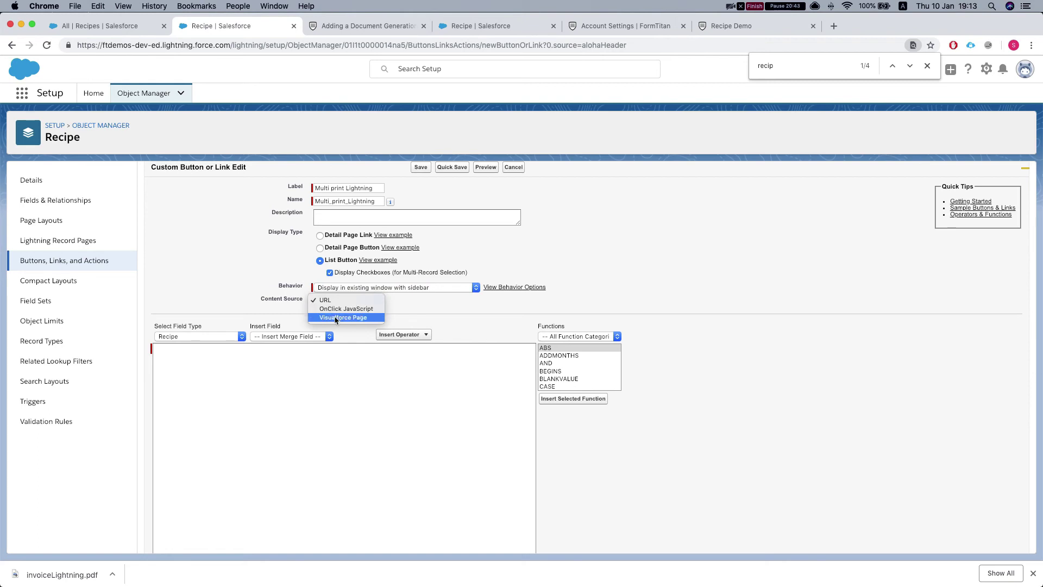
left_click(334, 317)
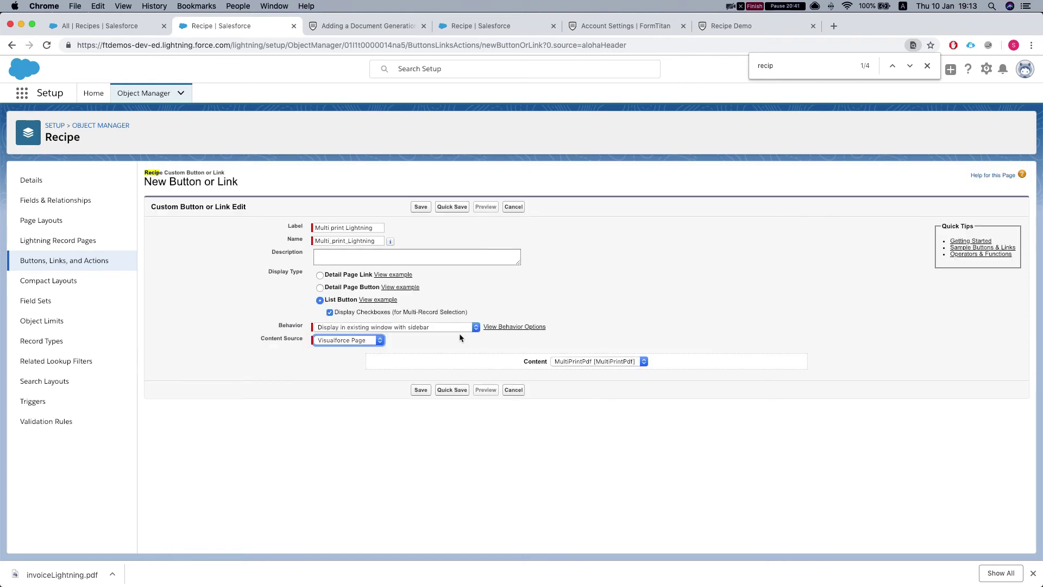
left_click(617, 364)
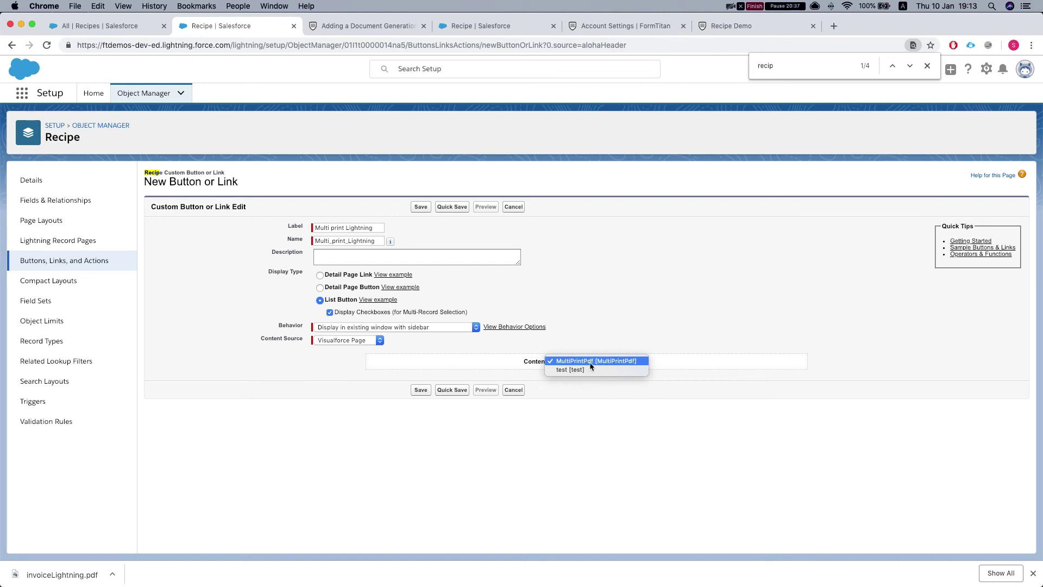
left_click(591, 363)
left_click(420, 390)
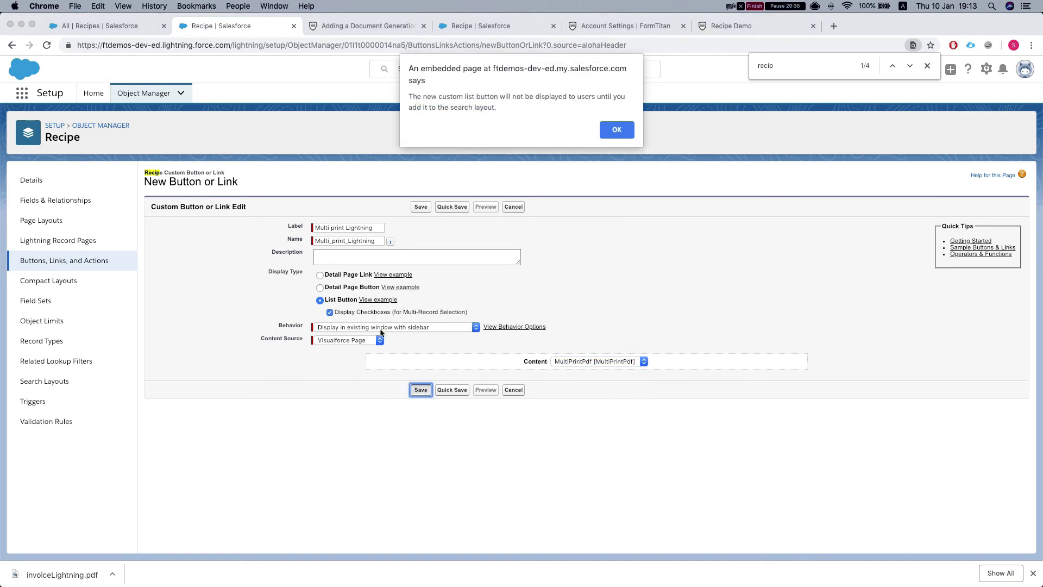
left_click(614, 134)
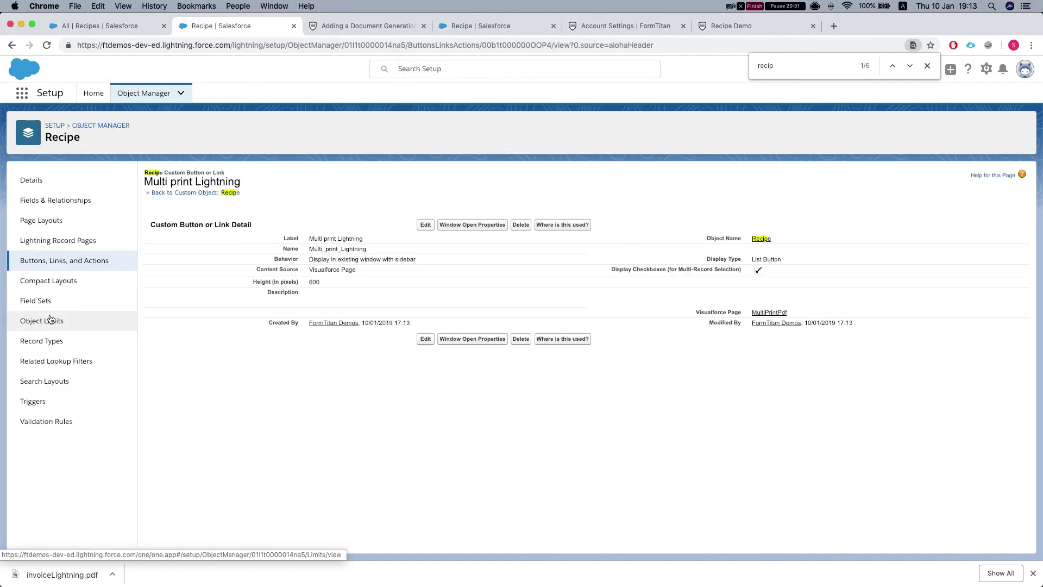
Add Multi print Lightning to the Recipe List View search layout's buttons and save.
left_click(57, 220)
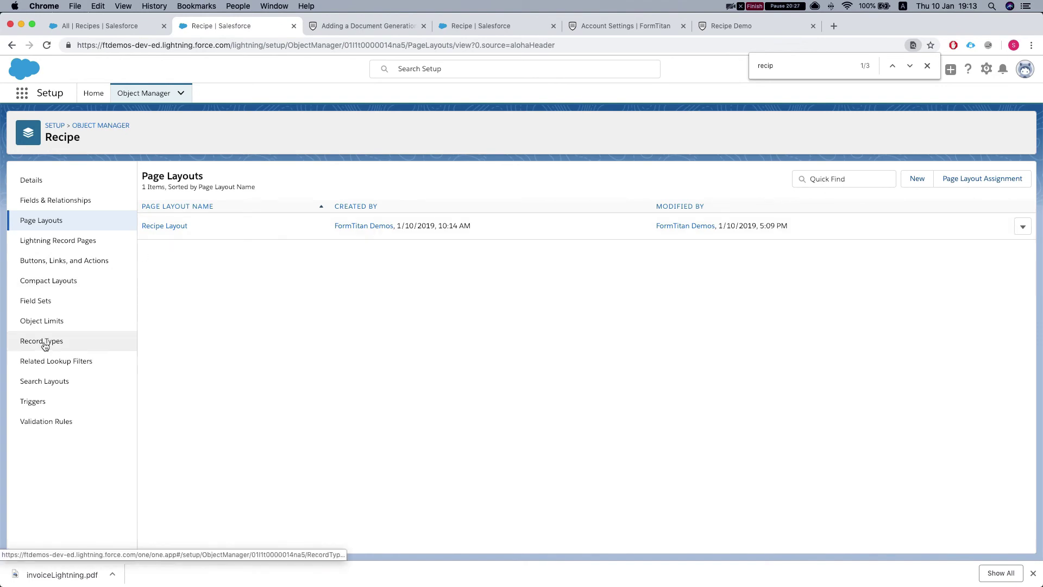
left_click(41, 381)
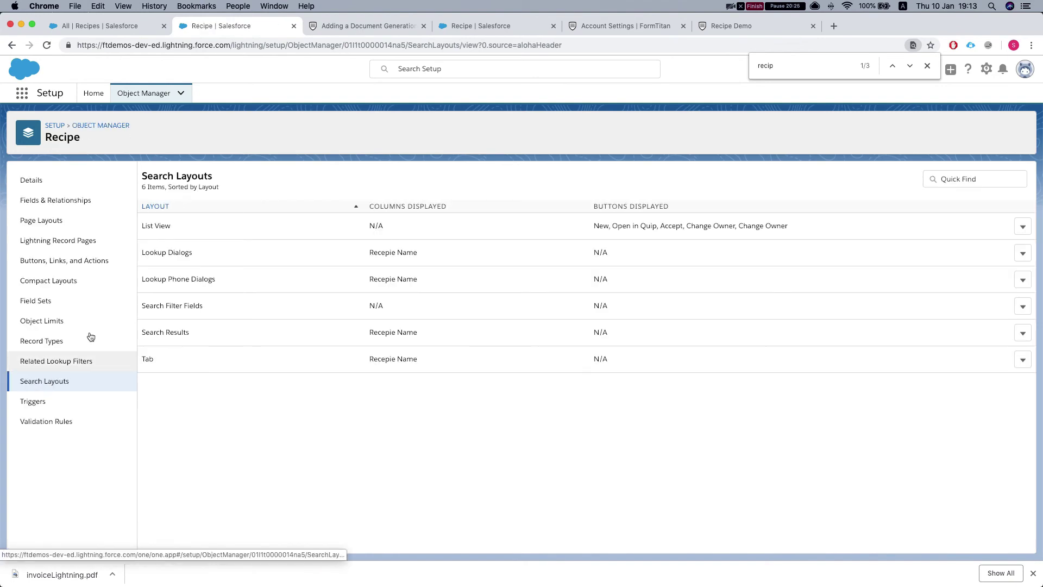
left_click(1023, 227)
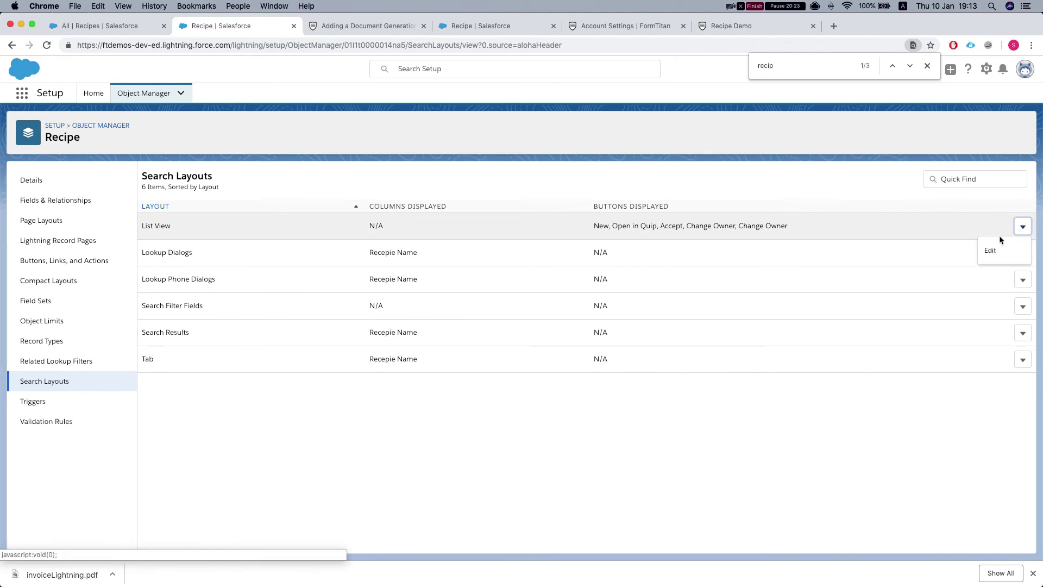
left_click(990, 249)
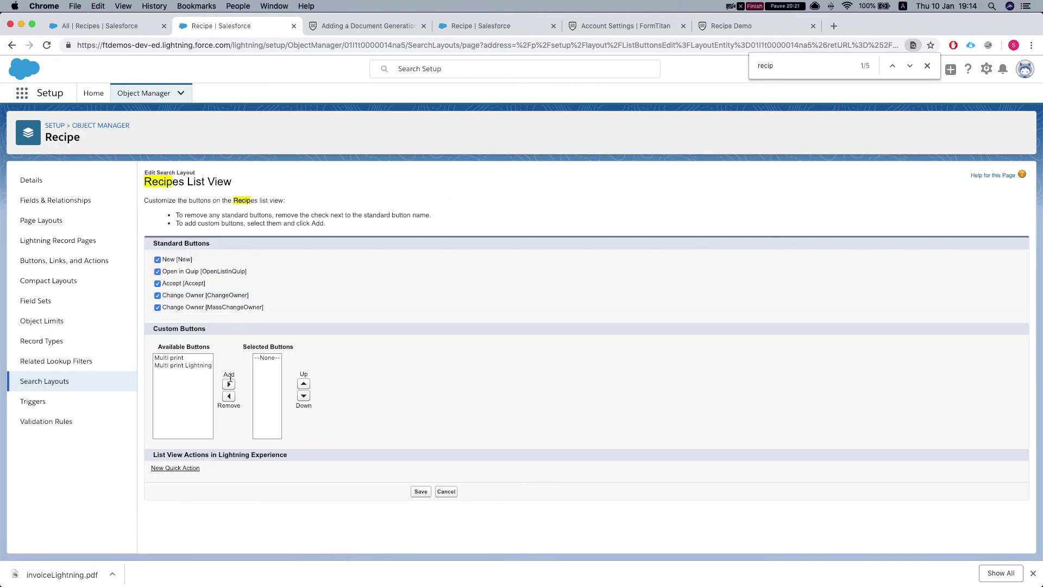
left_click(182, 365)
left_click(227, 385)
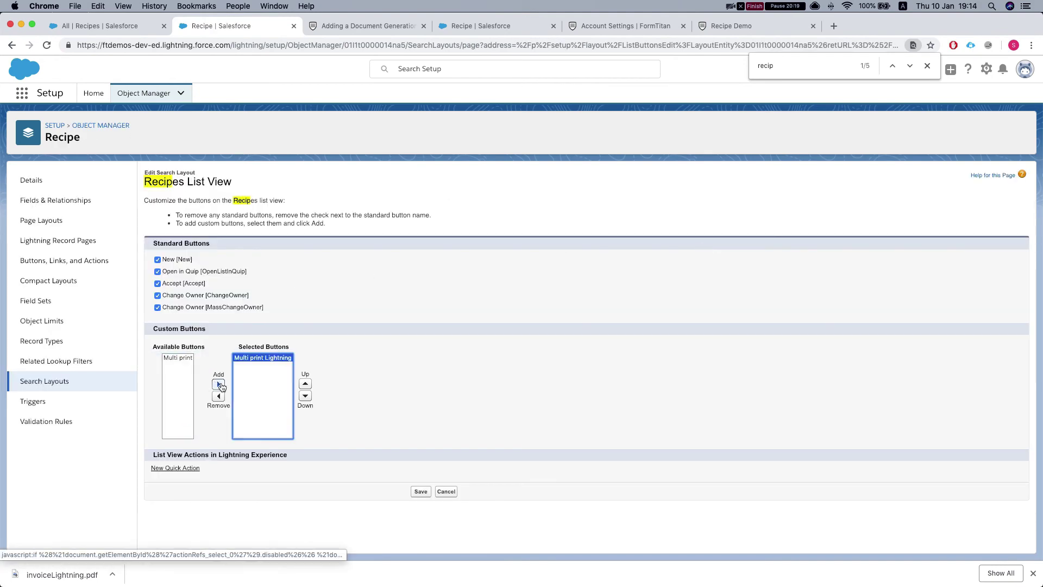
left_click(420, 492)
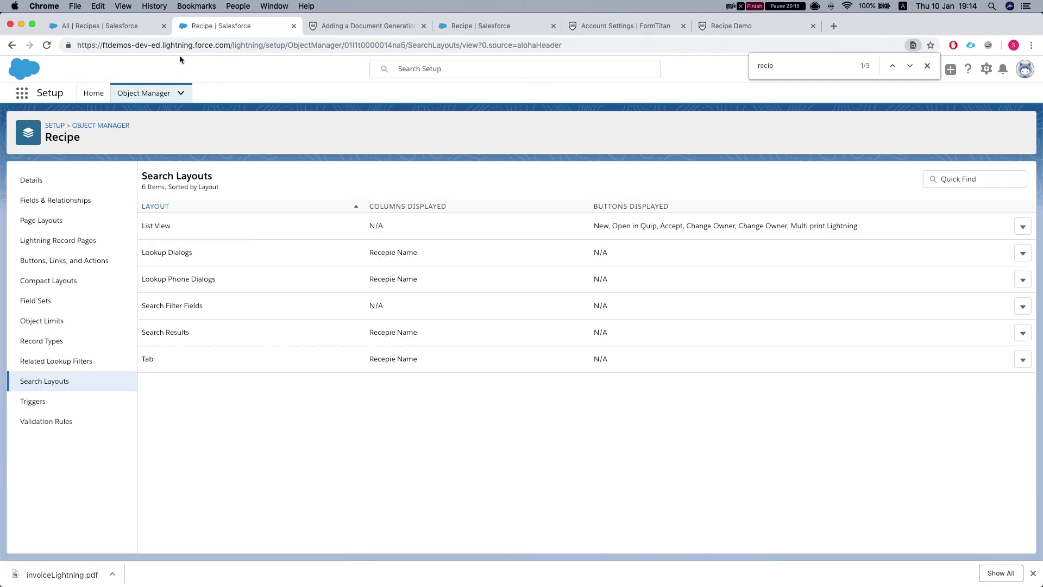
left_click(108, 31)
Reload the Recipes list and try Multi print Lightning without any rows selected.
key("super+r")
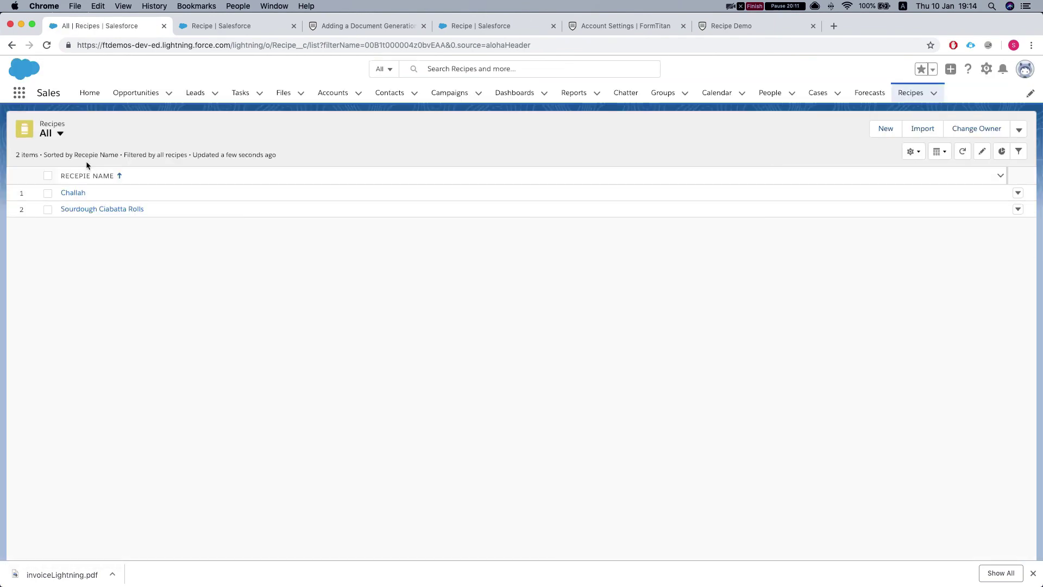
left_click(1019, 130)
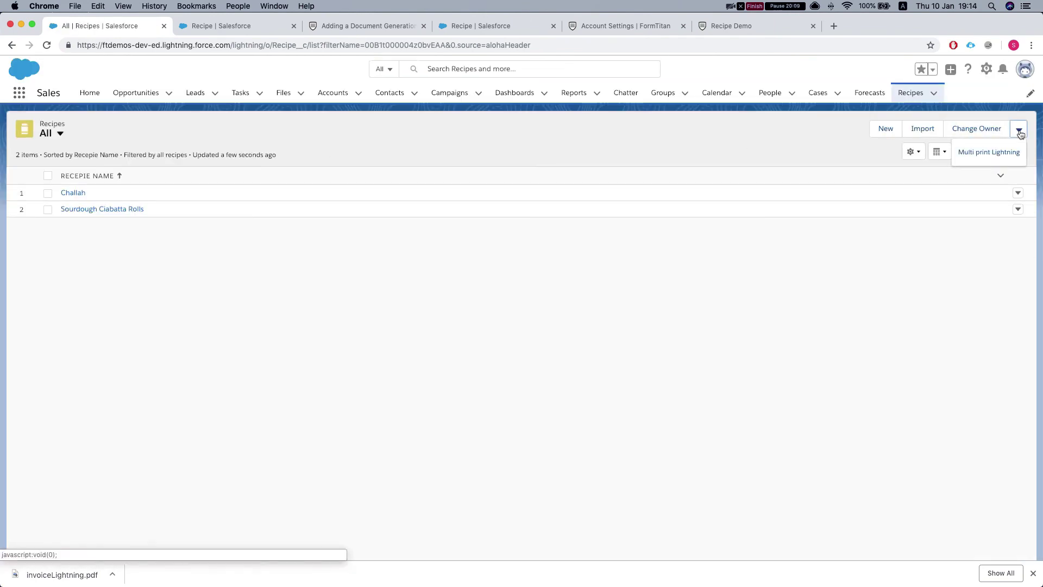
left_click(982, 157)
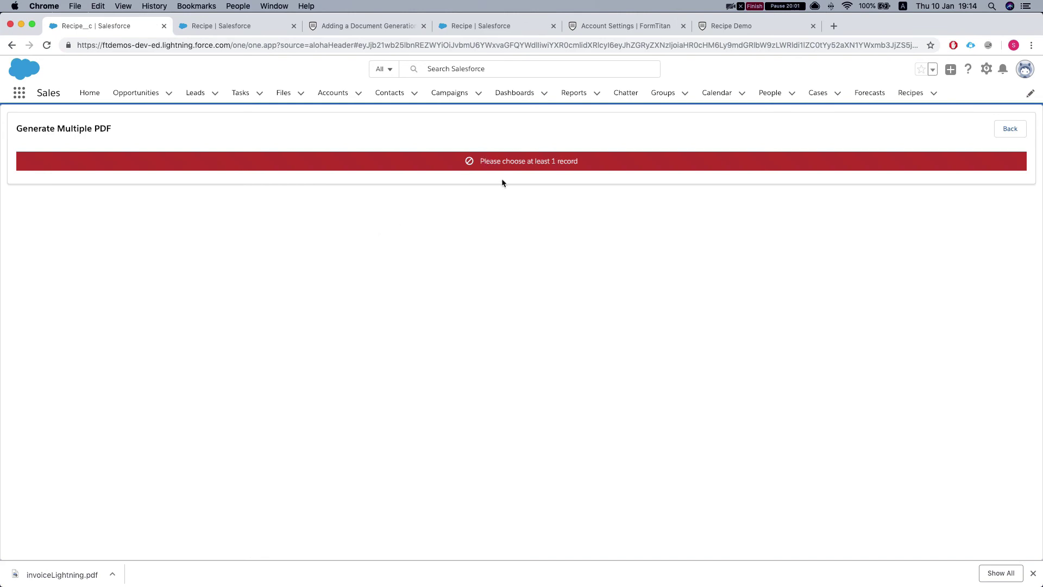
left_click(1013, 131)
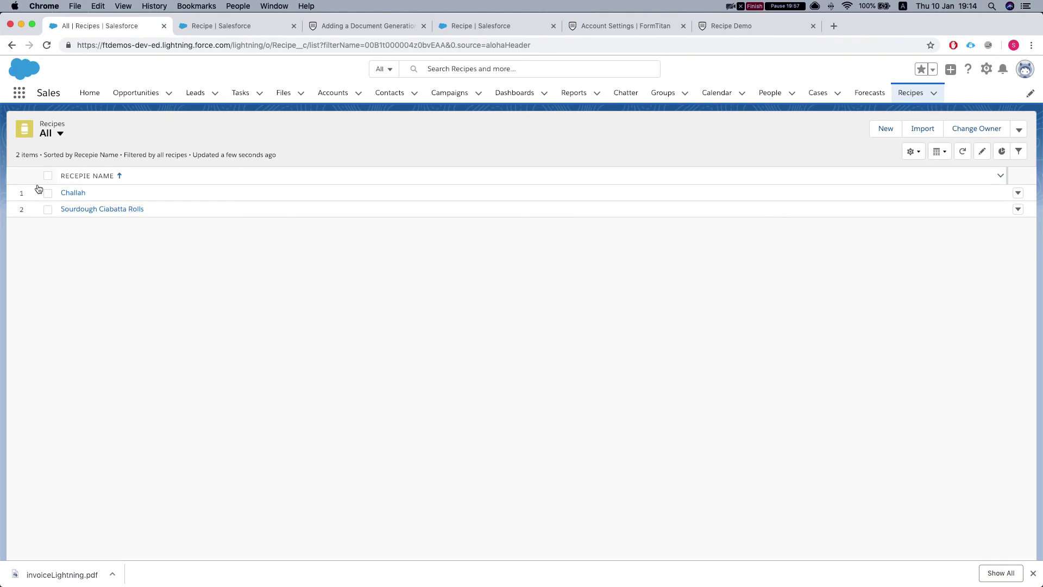
Select both recipes and run Multi print Lightning to generate the Recipe Demo PDFs.
left_click(48, 176)
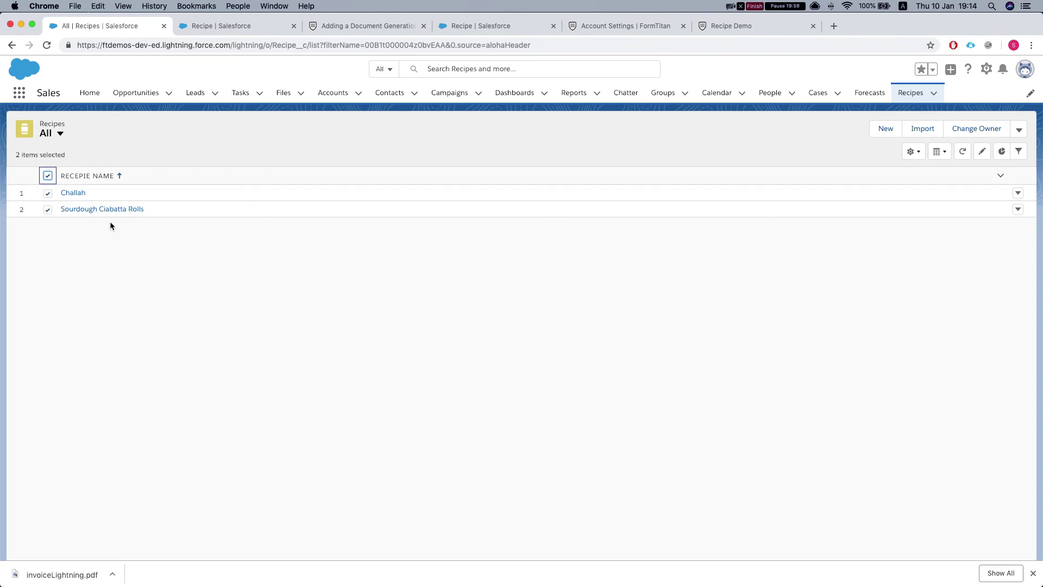
left_click(1018, 130)
left_click(992, 155)
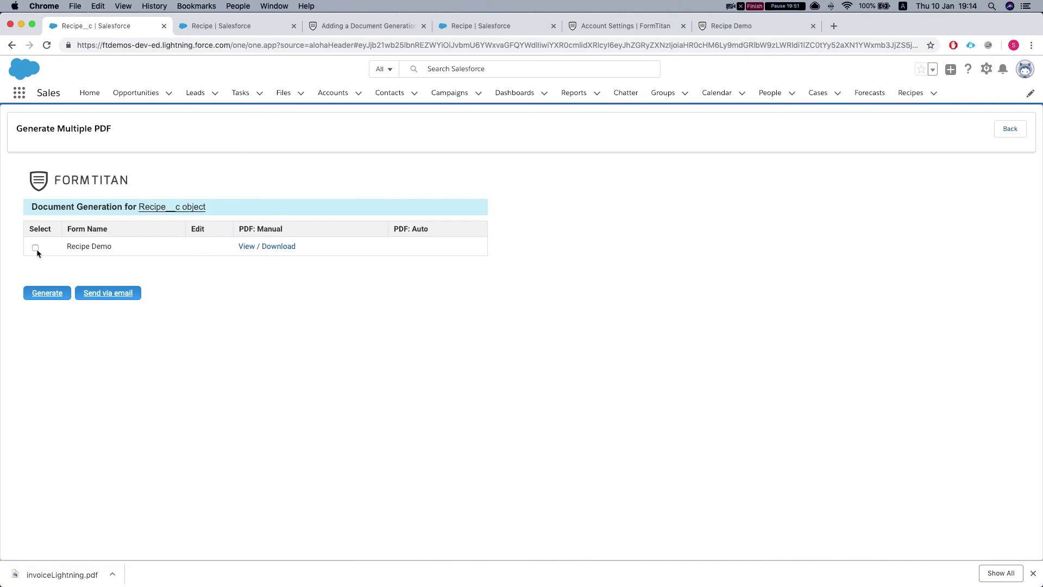
left_click(44, 292)
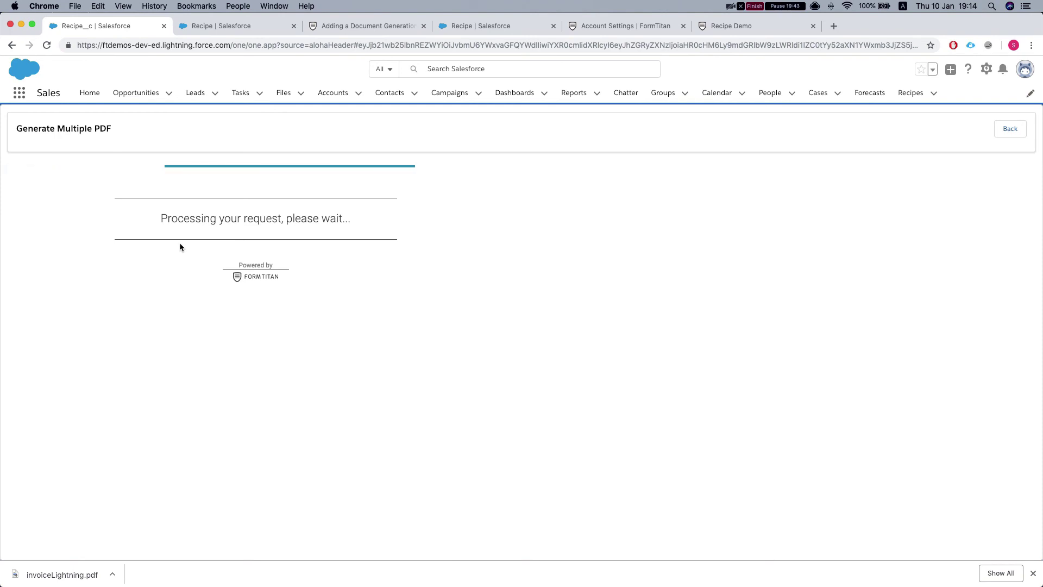
scroll(709, 192, "down", 1)
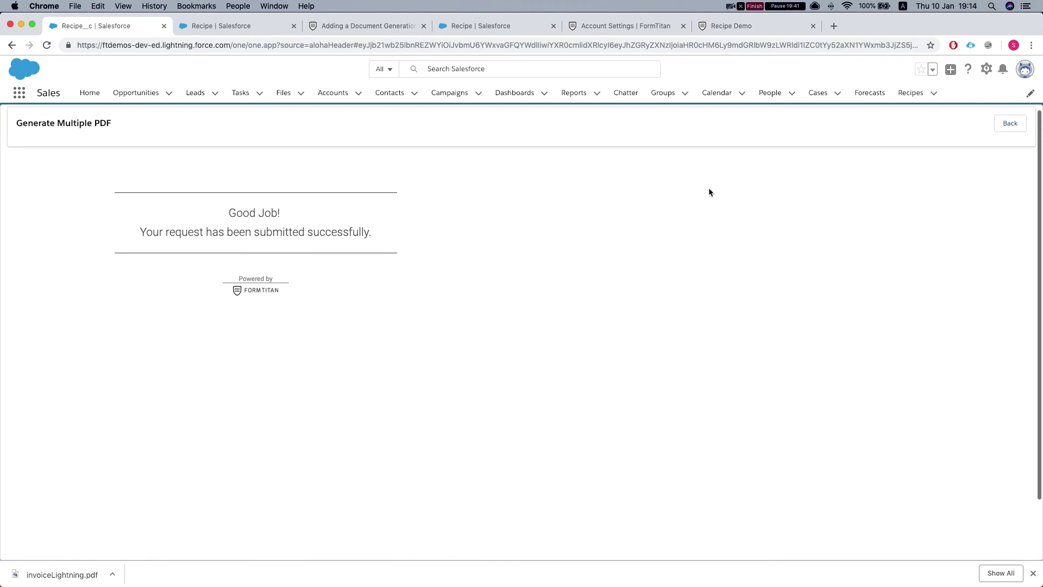
left_click(1025, 125)
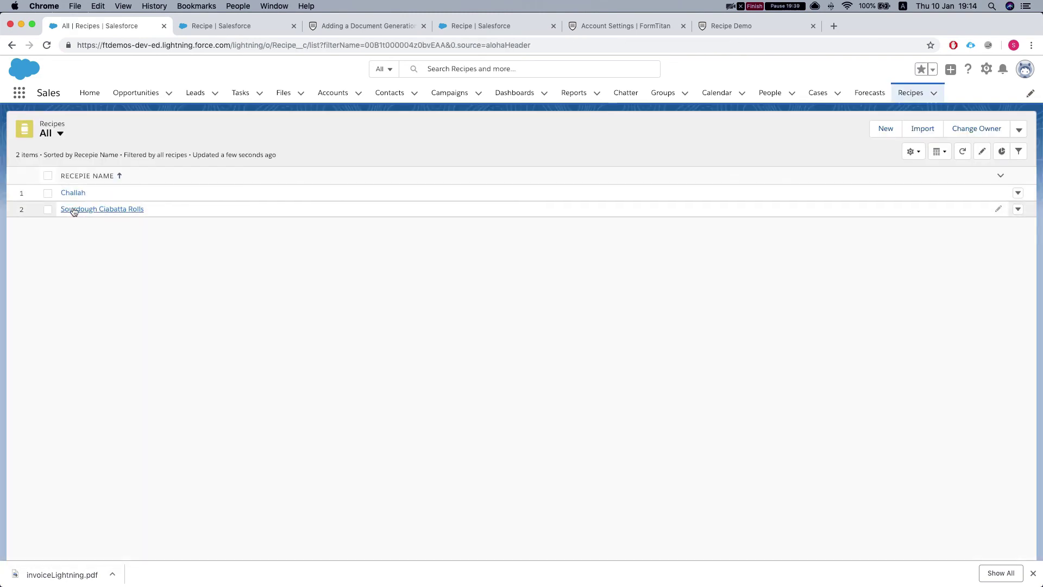
Preview the invoiceLightning.pdf attachment on Challah's Related tab, then close the preview.
left_click(77, 199)
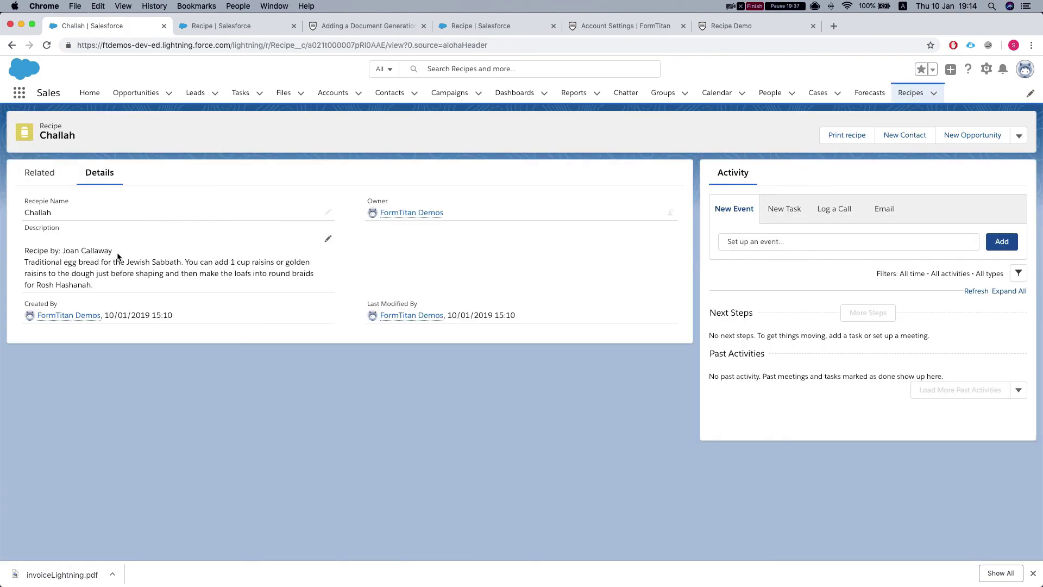
left_click(67, 174)
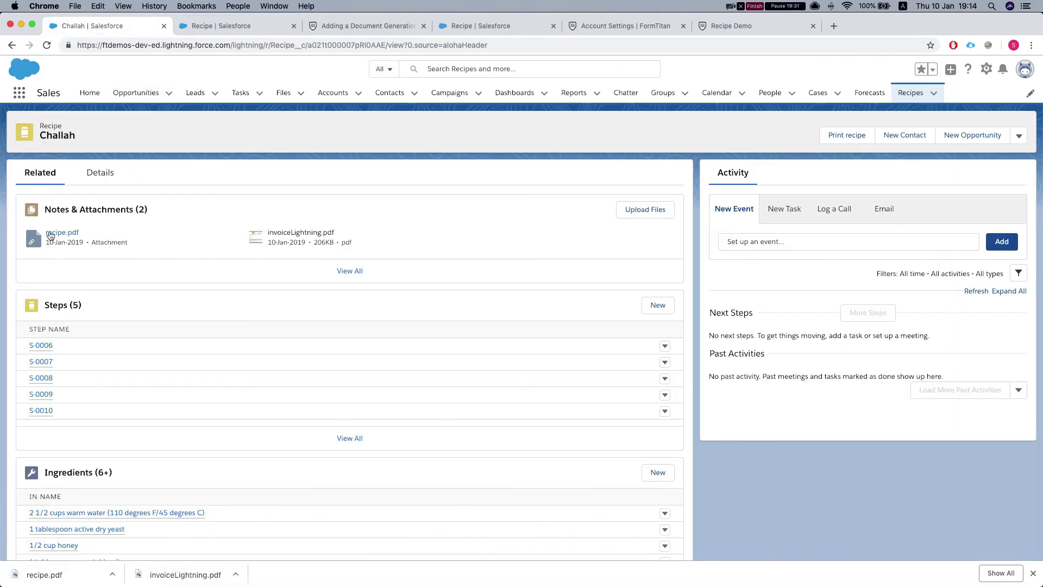
left_click(304, 235)
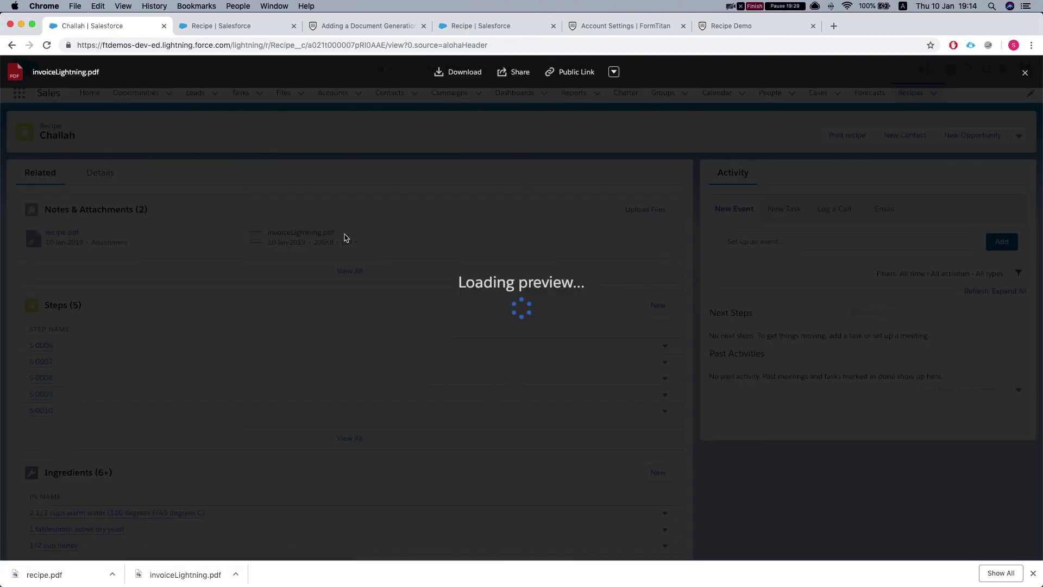
scroll(479, 273, "down", 3)
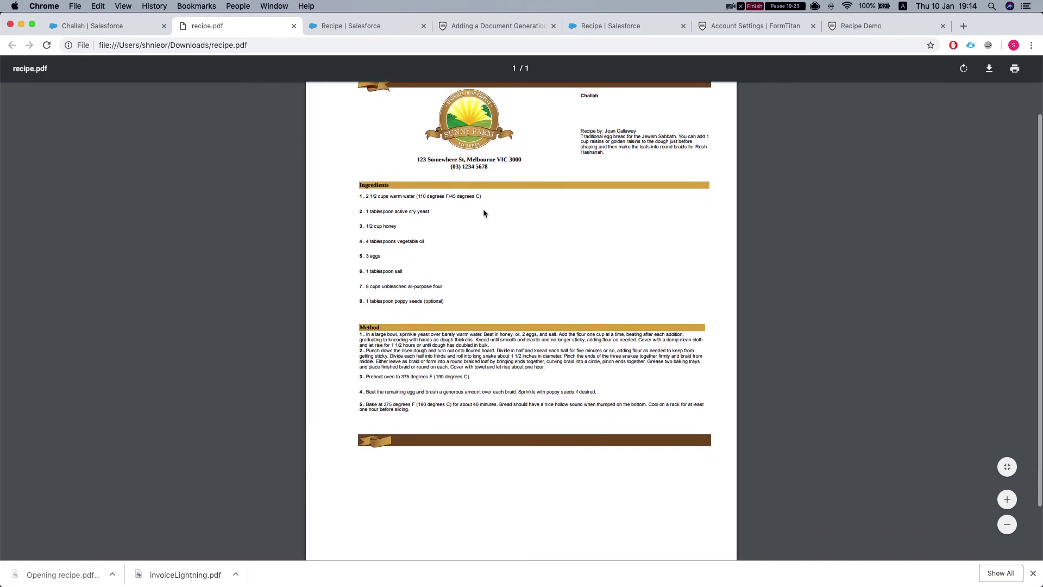
scroll(484, 208, "up", 2)
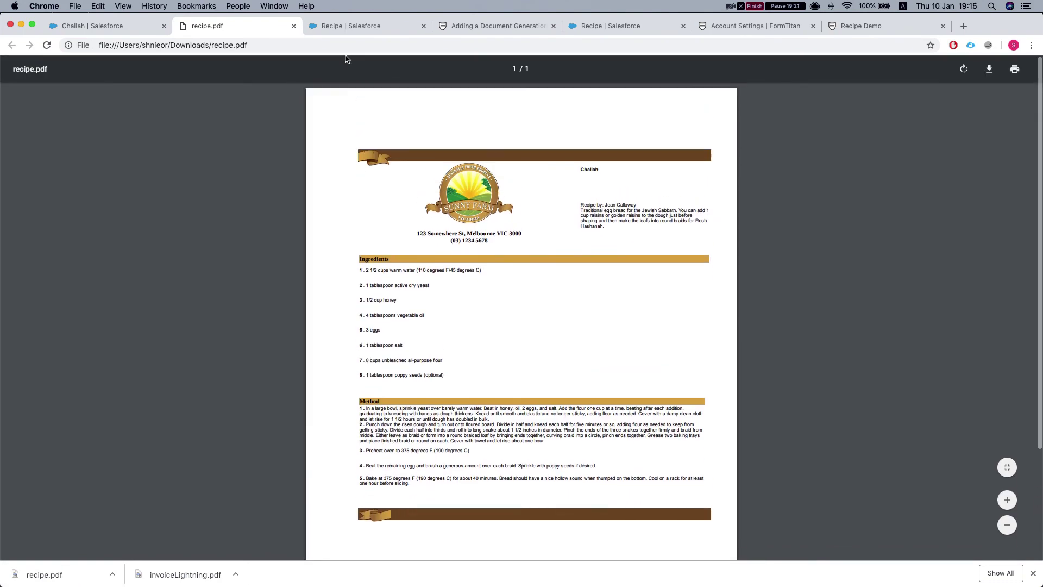
key("super+alt+Left")
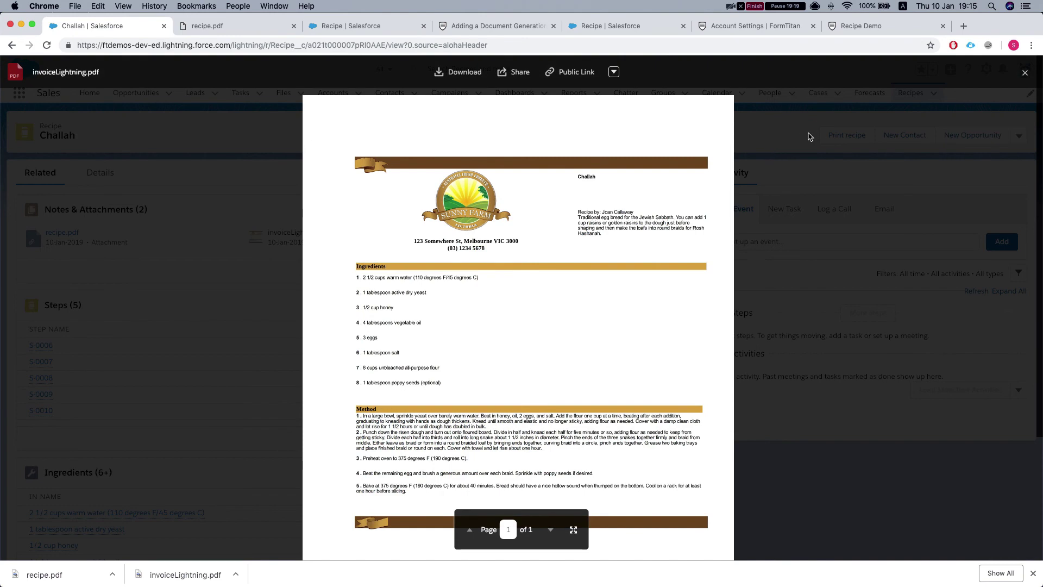
left_click(810, 136)
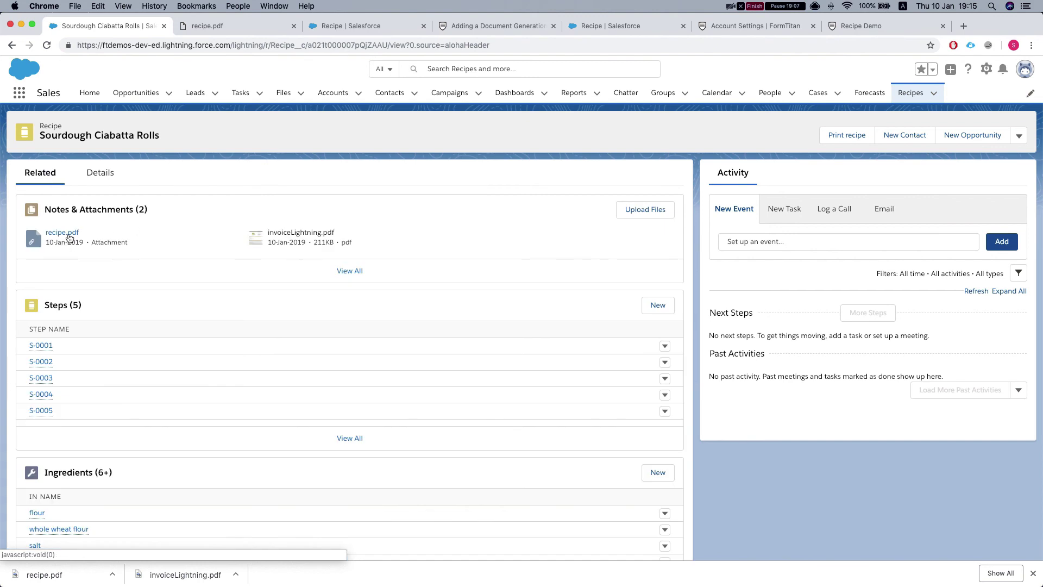
Preview Sourdough Ciabatta Rolls' invoiceLightning.pdf attachment, then close the preview.
left_click(293, 239)
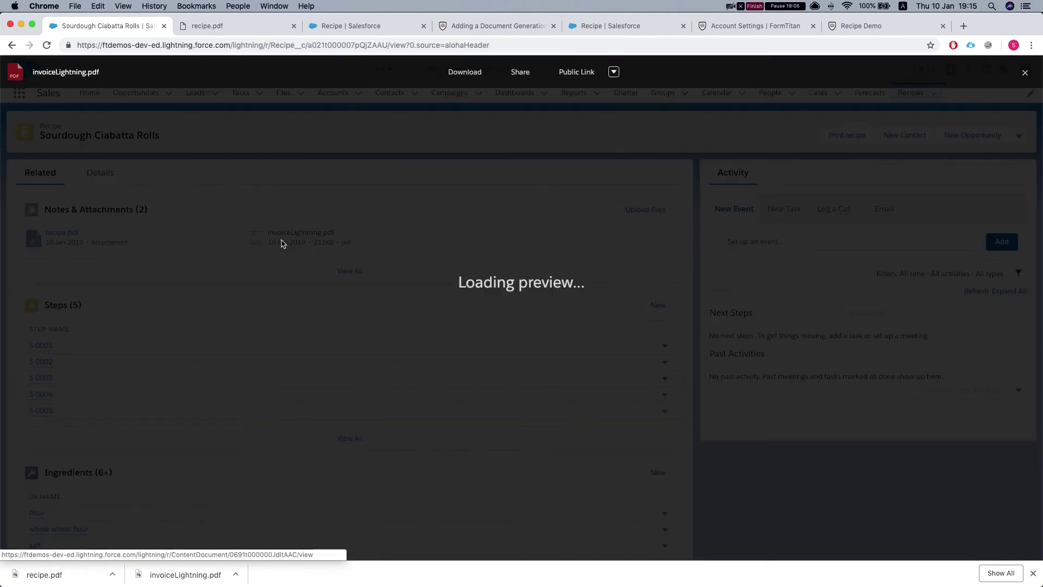
scroll(455, 292, "down", 5)
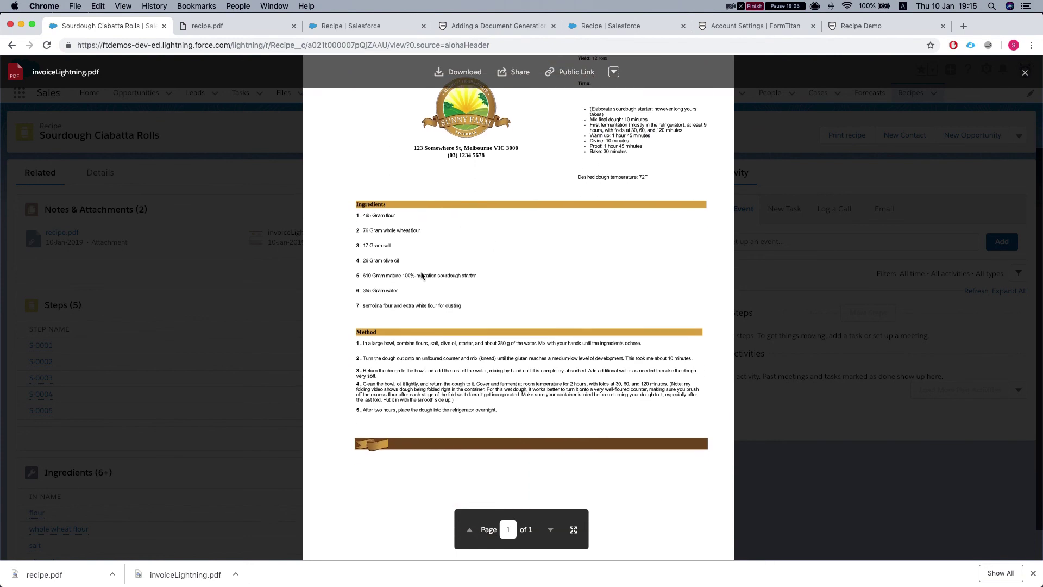
scroll(417, 280, "up", 5)
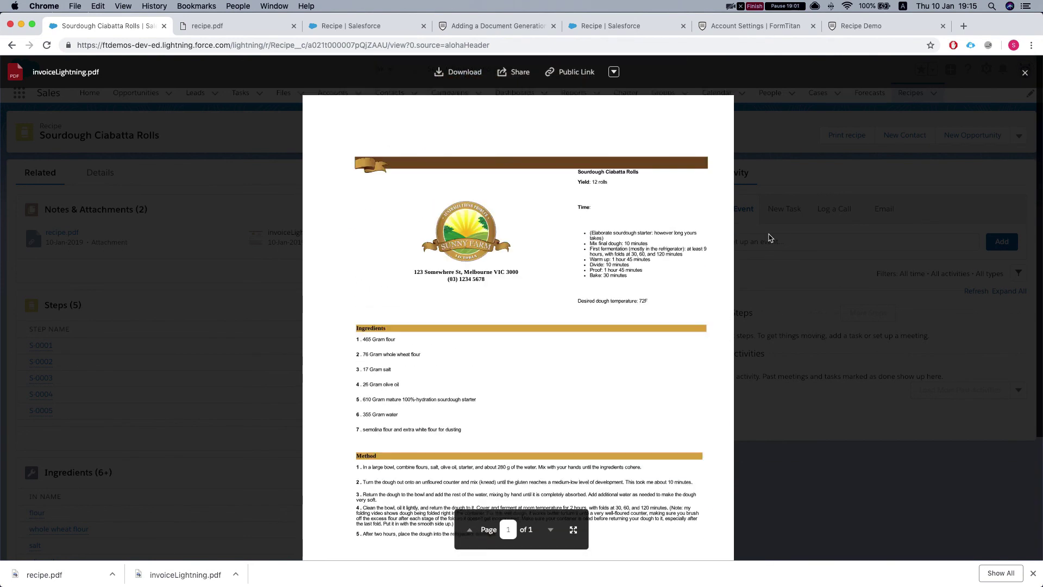
left_click(803, 221)
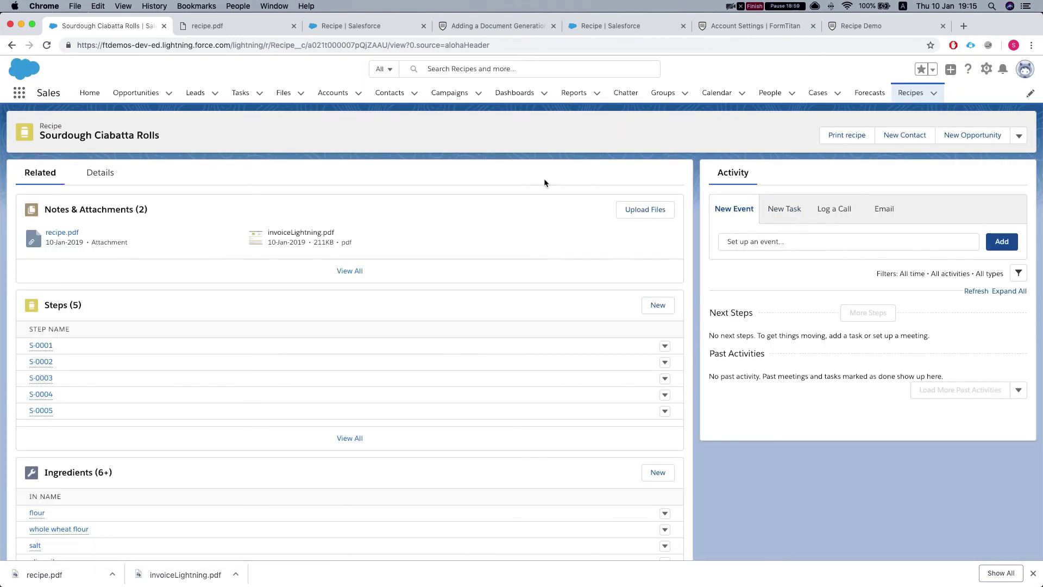